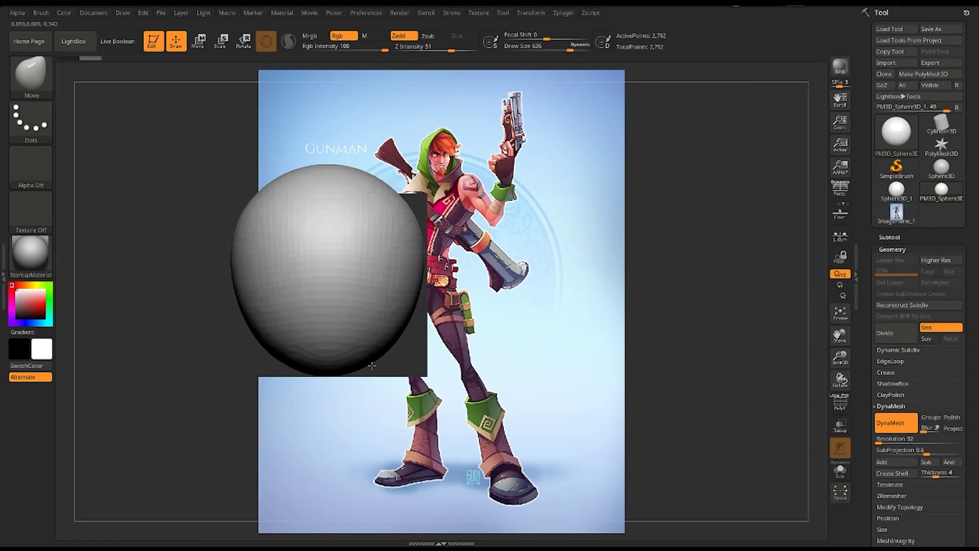
Step: Stretch the sphere's lower half downward into a tall egg shape with Move and Transpose
left_click_drag(371, 365, 365, 383)
key("w")
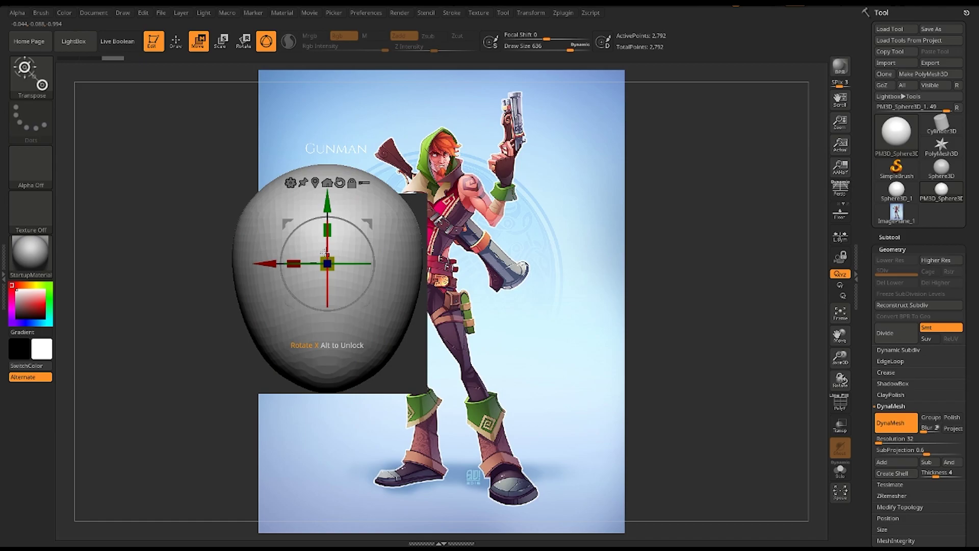
key("q")
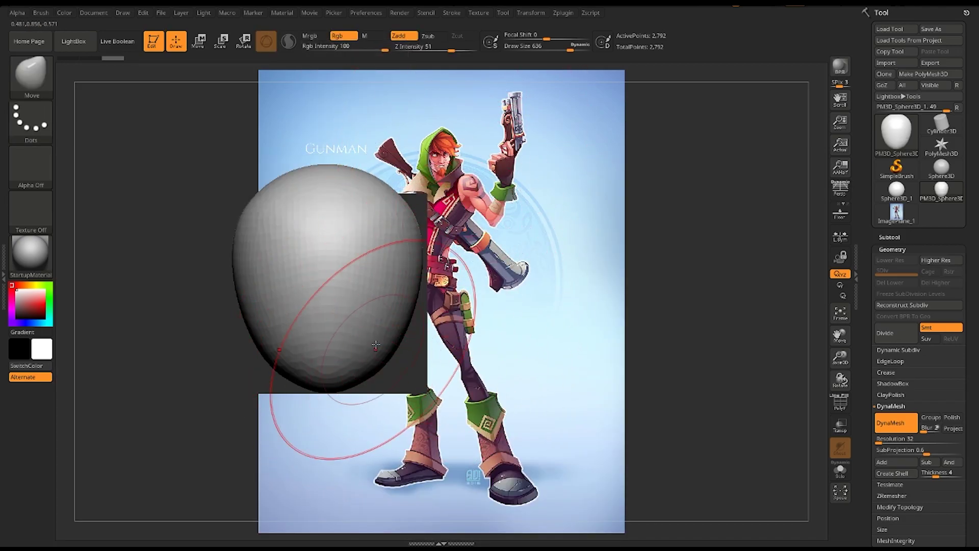
right_click_drag(376, 345, 508, 308, "alt")
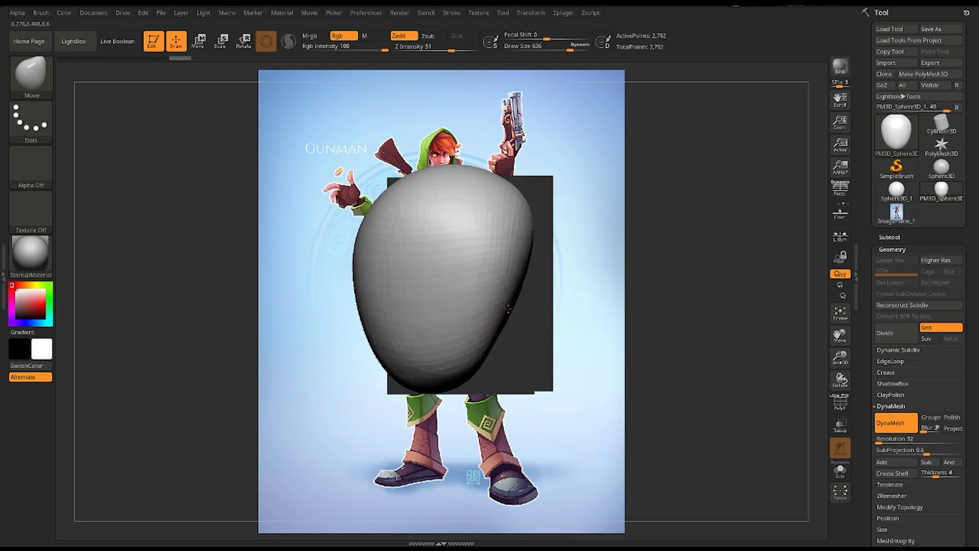
left_click_drag(508, 308, 211, 357, "shift")
Step: Mask and unmask the sphere, push its right side outward, and DynaMesh it
left_click(211, 357, "ctrl")
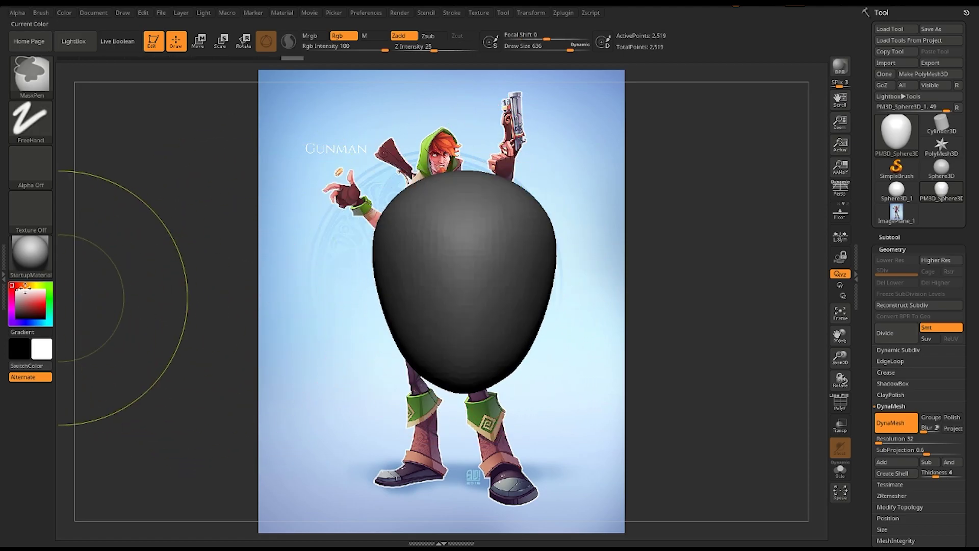
left_click(175, 305, "ctrl")
left_click(372, 403, "ctrl")
left_click(787, 394, "ctrl")
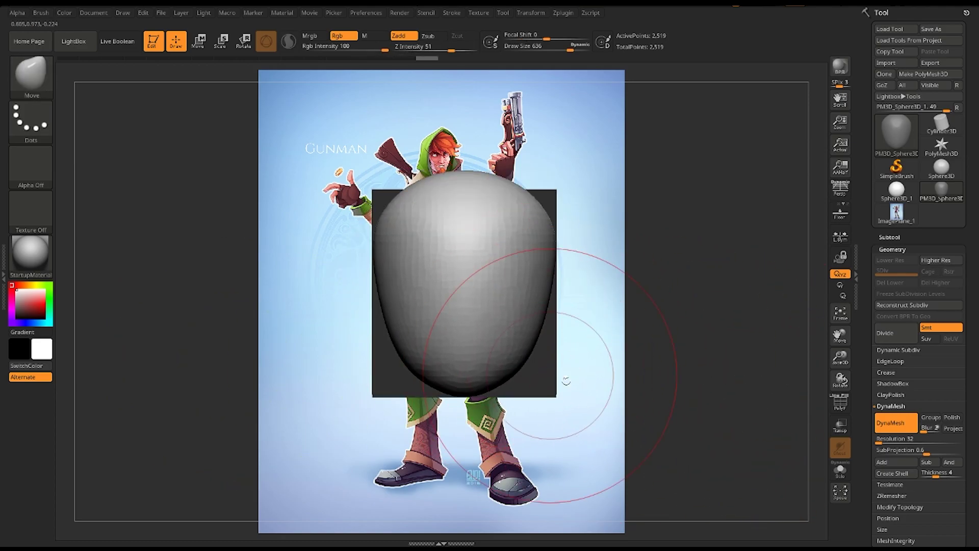
left_click_drag(531, 351, 586, 328)
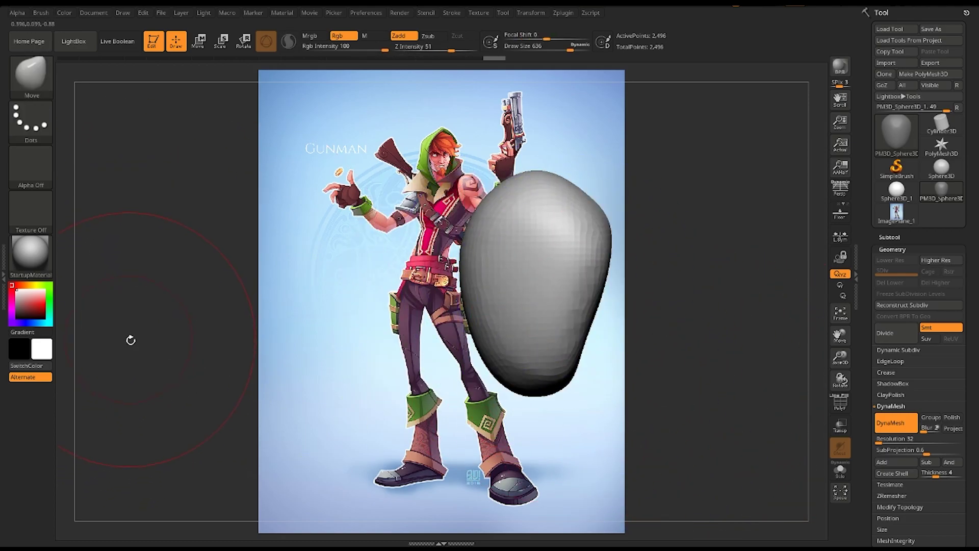
mouse_move(131, 338)
left_mouse_down("ctrl")
mouse_move(192, 312)
mouse_move(175, 350)
left_mouse_up("ctrl")
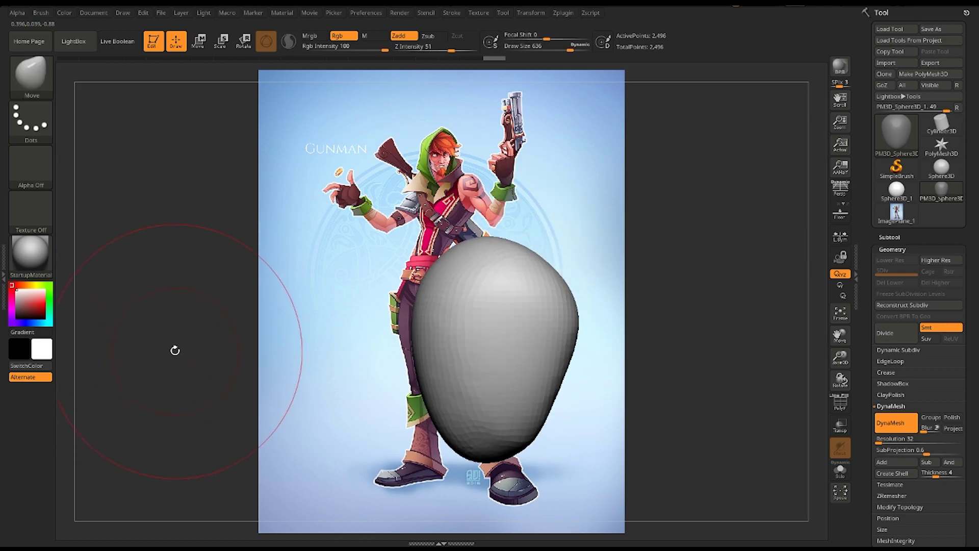
Step: Trim the lower sides flat with TrimDynamic FreeHand at size 434, undoing one stroke
key("b")
key("t")
key("d")
key("space")
left_click_drag(343, 312, 326, 312)
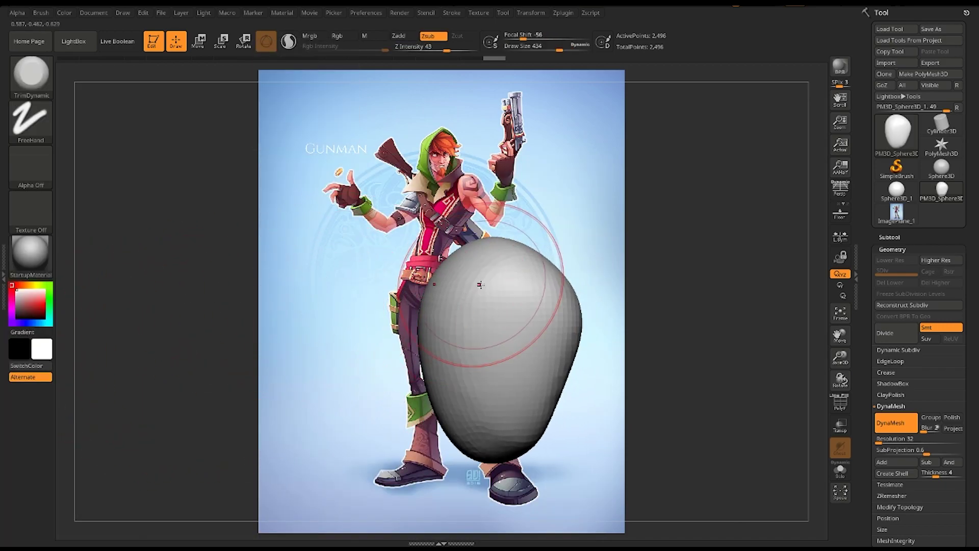
left_click_drag(426, 320, 428, 335)
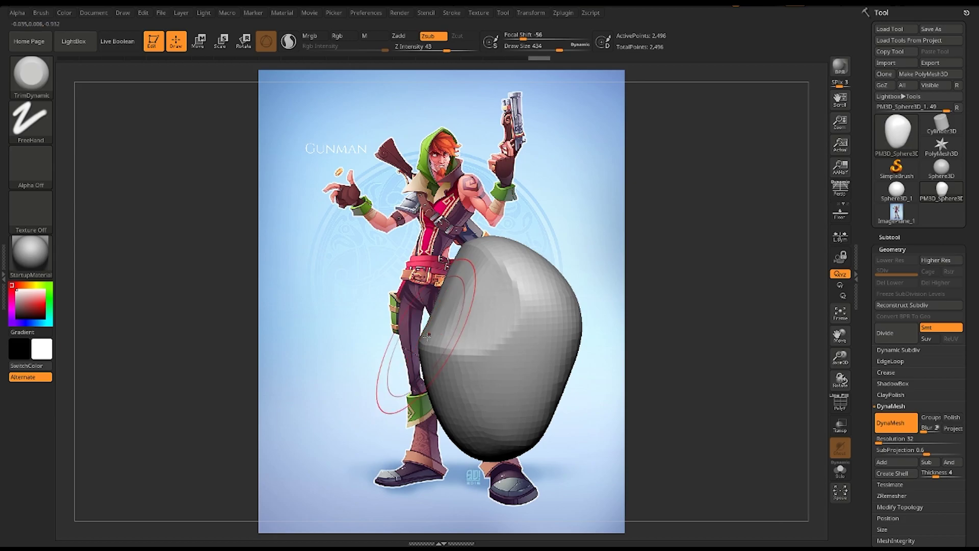
key("ctrl+z")
key("ctrl+z")
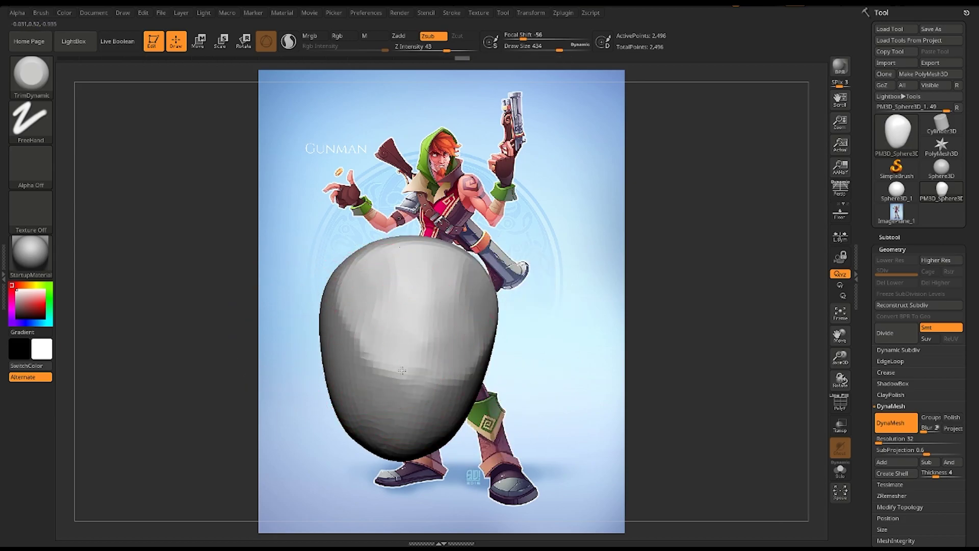
left_click_drag(402, 370, 382, 350)
mouse_move(214, 336)
left_mouse_down()
mouse_move(147, 342)
mouse_move(163, 356)
mouse_move(263, 262)
left_mouse_up()
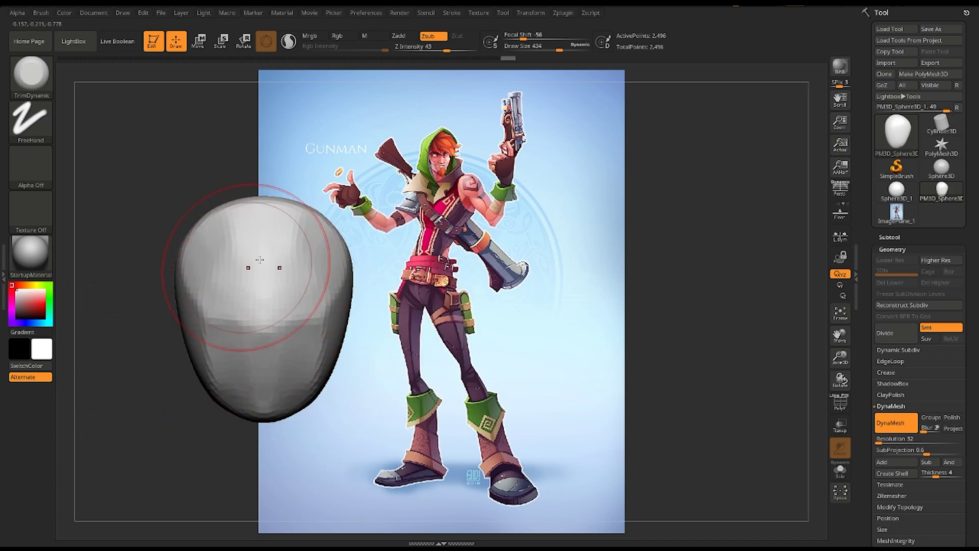
Step: Pull the right side outward with the Move brush and recentre a front view
key("shift")
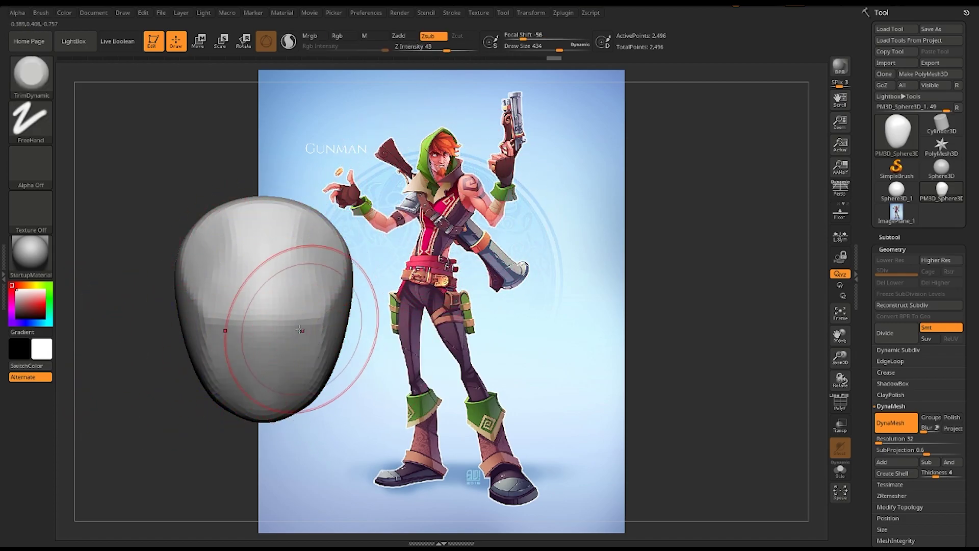
key("b")
key("m")
key("v")
key("space")
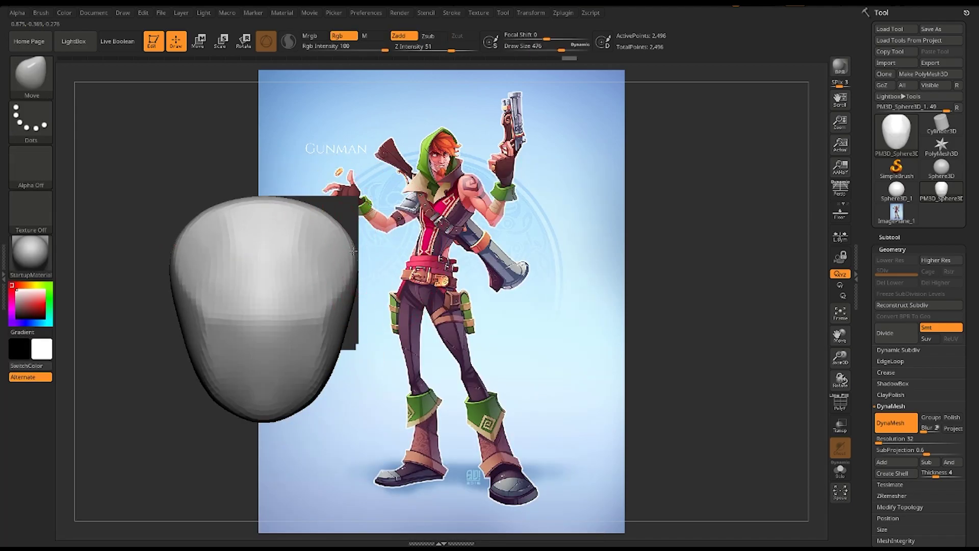
left_click_drag(353, 251, 351, 282)
left_click_drag(150, 383, 561, 382)
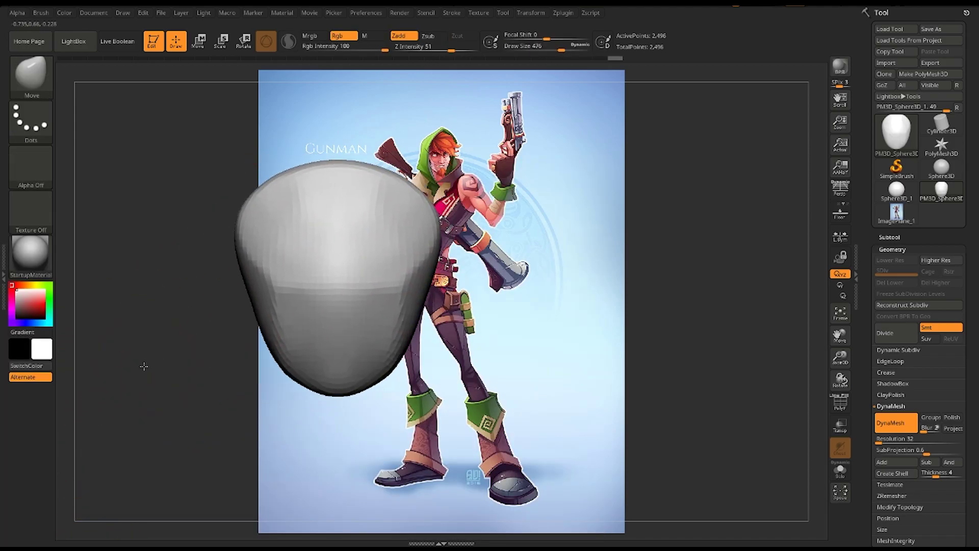
Step: Duplicate the head sphere and move the copy down below the original with Transpose
left_click(908, 237)
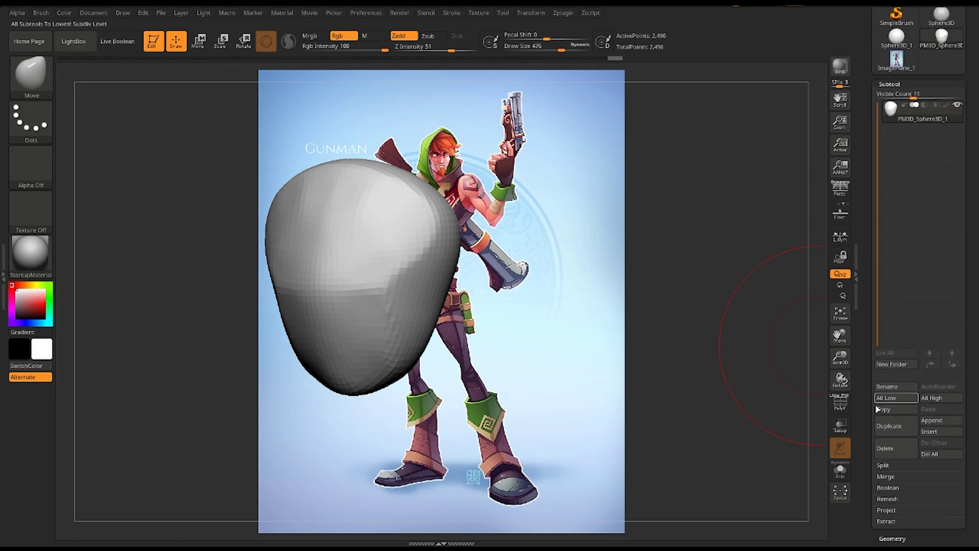
left_click(899, 429)
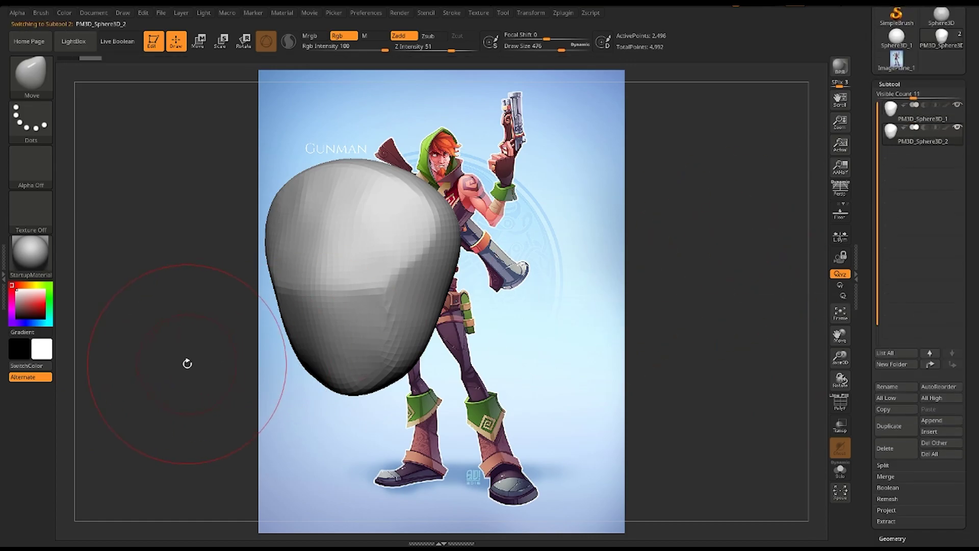
key("w")
mouse_move(366, 190)
left_mouse_down()
mouse_move(347, 322)
mouse_move(214, 306)
left_mouse_up()
Step: Isolate the upper sphere with Solo, then select the lower sphere and show both
left_click(357, 230, "alt")
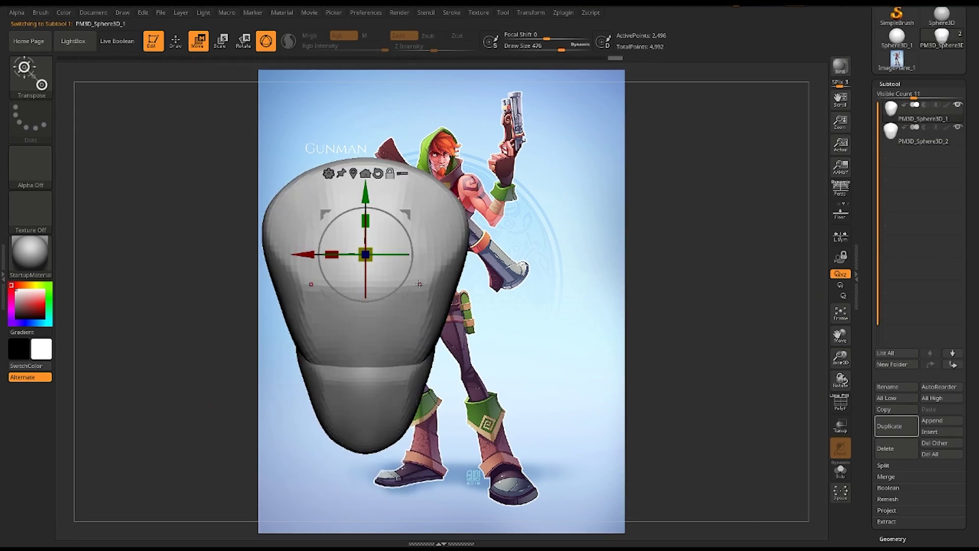
key("q")
mouse_move(326, 373)
left_mouse_down()
mouse_move(184, 316)
mouse_move(388, 357)
left_mouse_up()
left_click(841, 469)
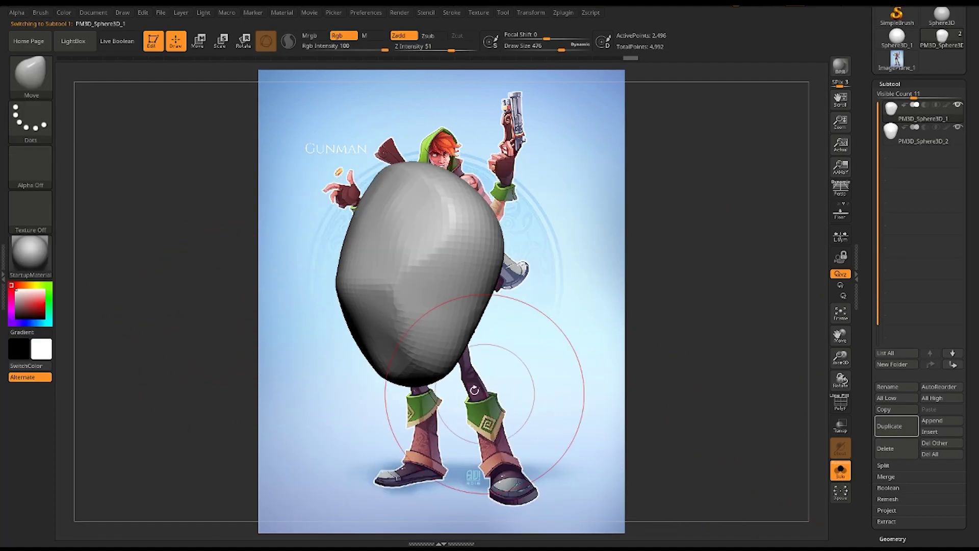
left_click_drag(448, 403, 286, 366)
left_click(306, 387, "alt")
left_click(840, 469)
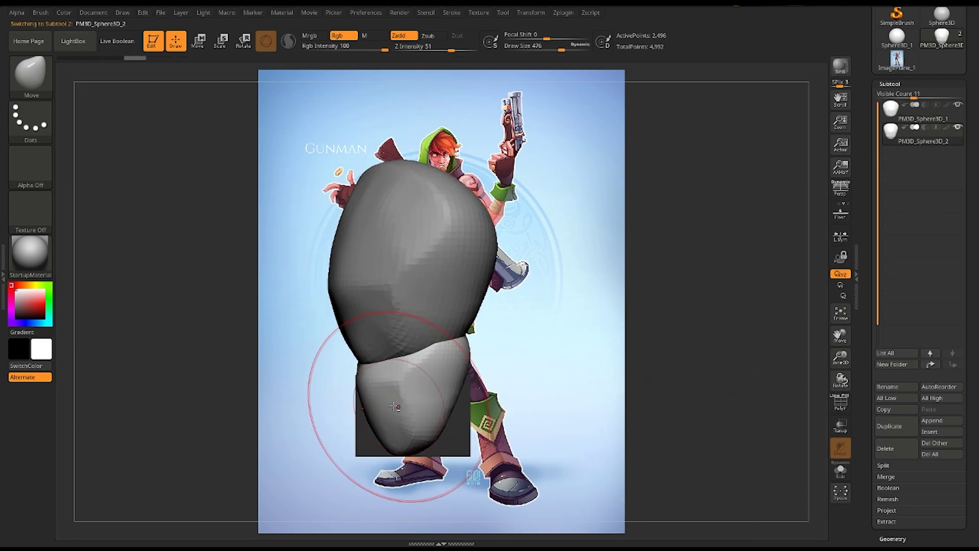
left_click_drag(560, 408, 153, 328)
Step: Shape the lower sphere into a narrower jaw with the Move brush at sizes 214–426
key("b")
key("m")
key("v")
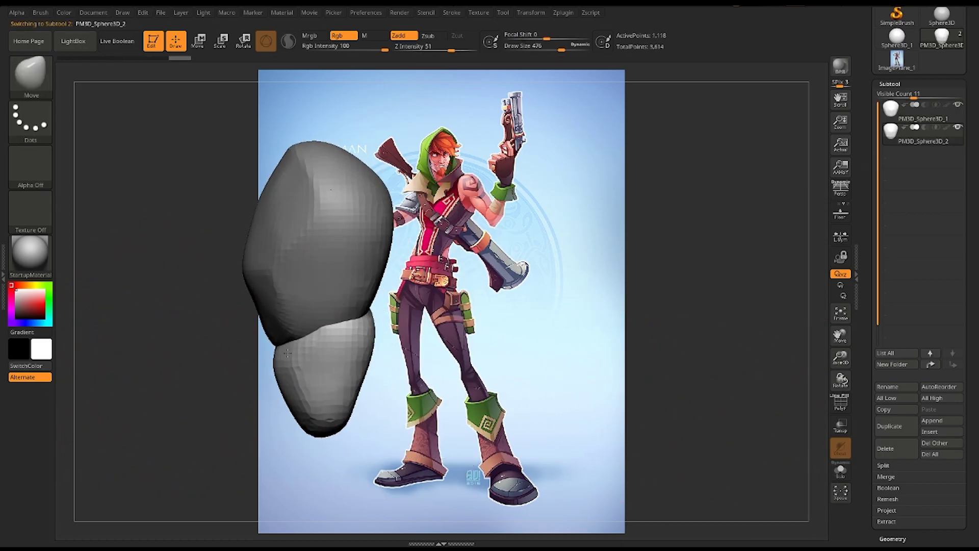
left_click_drag(337, 387, 360, 338)
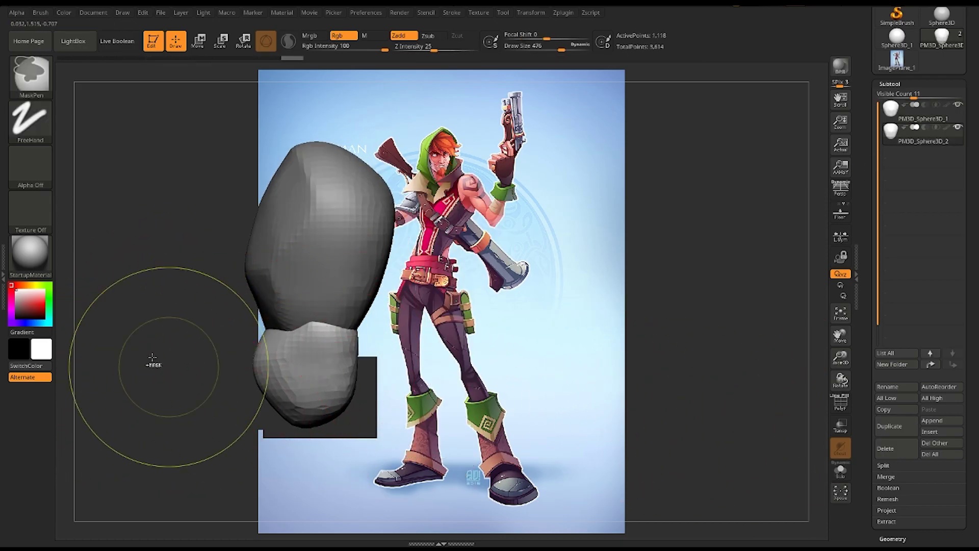
mouse_move(240, 380)
left_mouse_down()
mouse_move(100, 413)
mouse_move(153, 388)
left_mouse_up()
key("space")
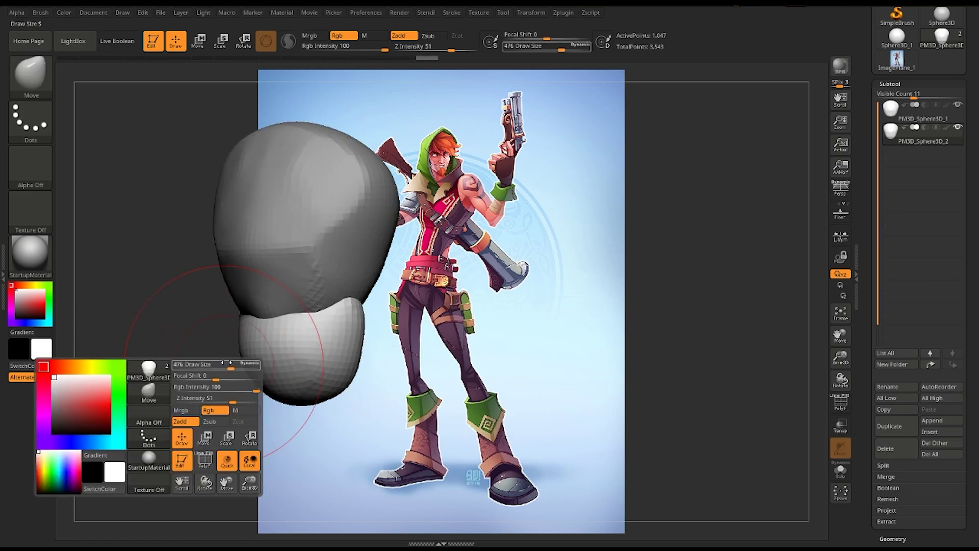
left_click_drag(251, 358, 474, 187, "shift")
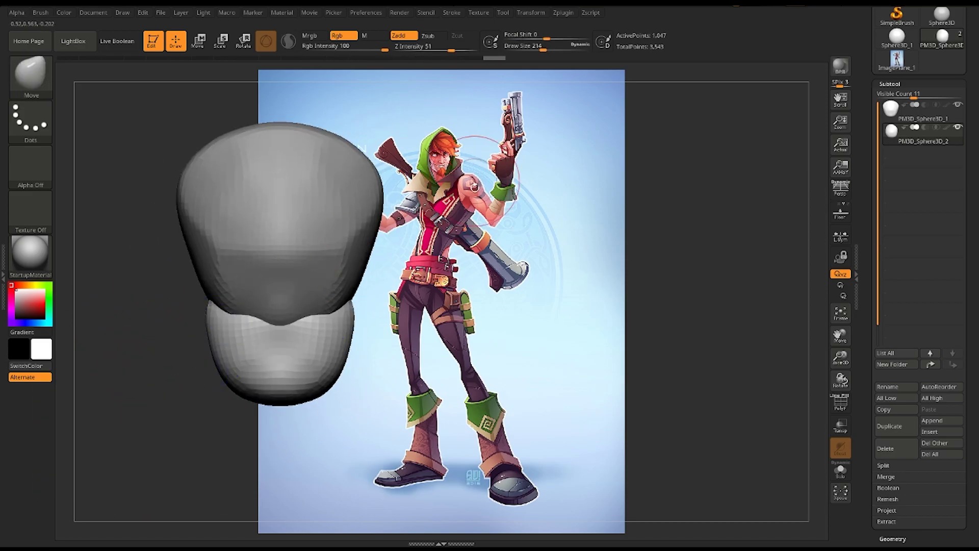
key("bracketright")
left_click_drag(353, 341, 350, 328)
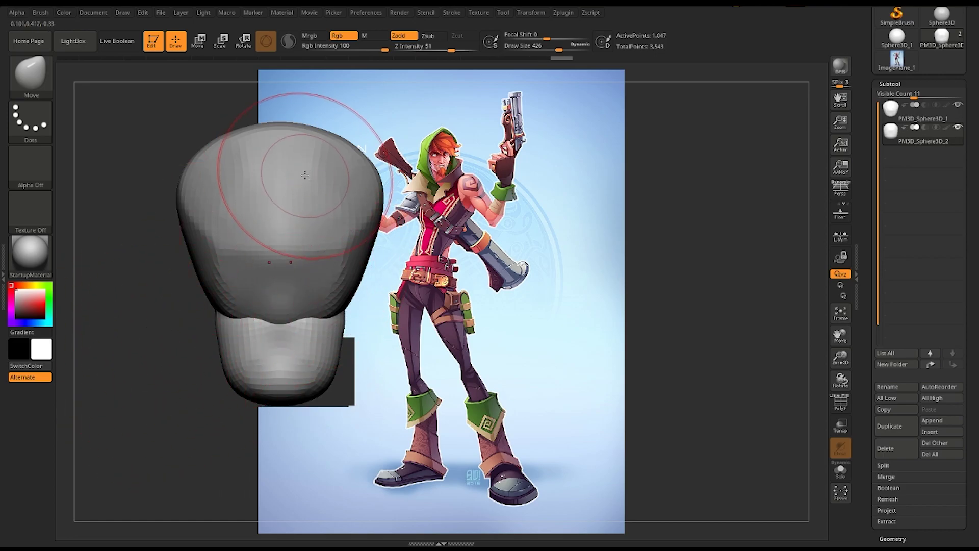
key("space")
Step: Push the upper piece down over the jaw with the Move brush at size 409
left_click(285, 332, "alt")
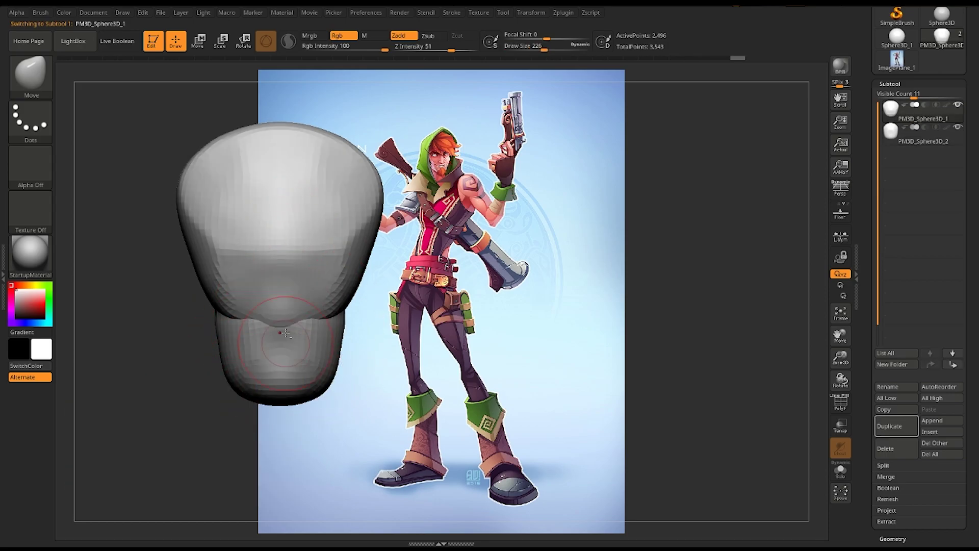
left_click_drag(196, 382, 288, 252)
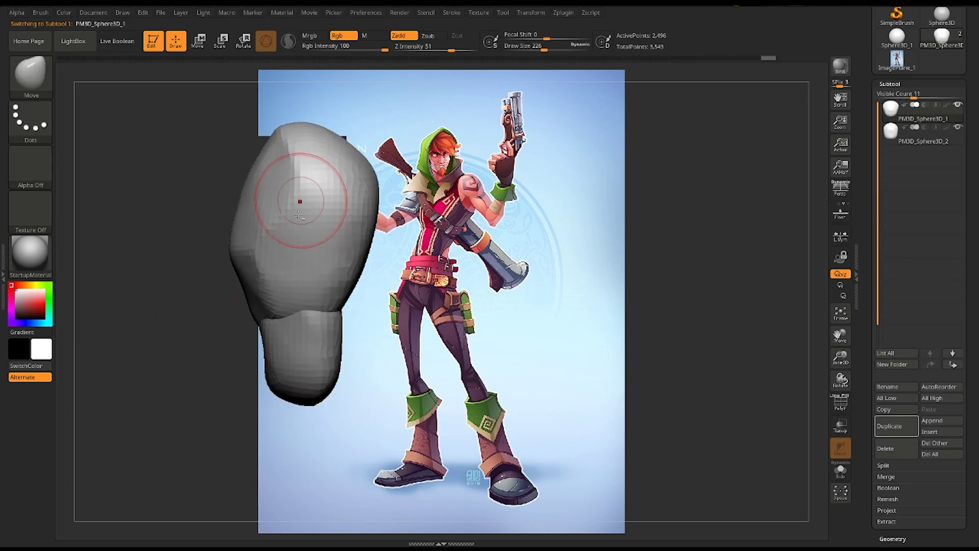
key("space")
left_click_drag(204, 339, 240, 339)
left_click_drag(311, 306, 306, 327)
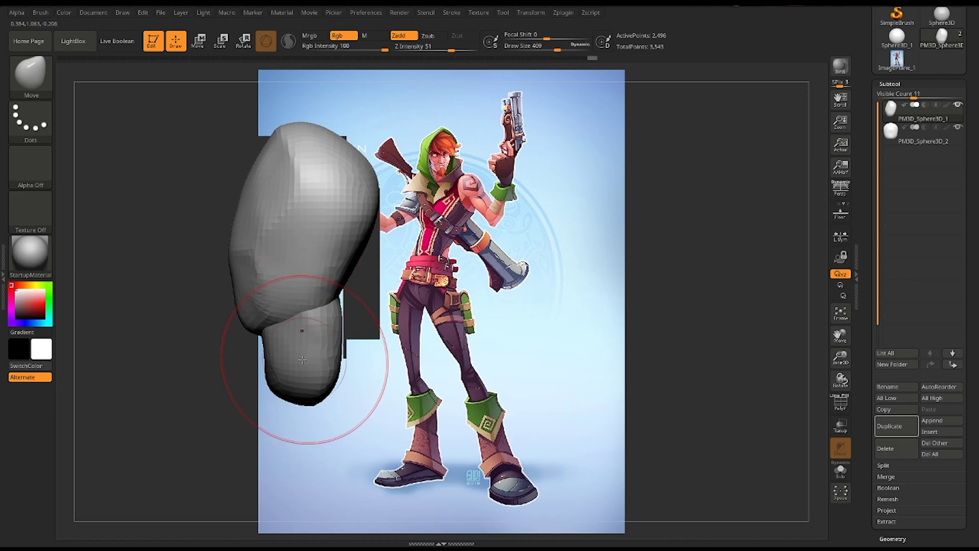
key("super")
key("super")
key("super")
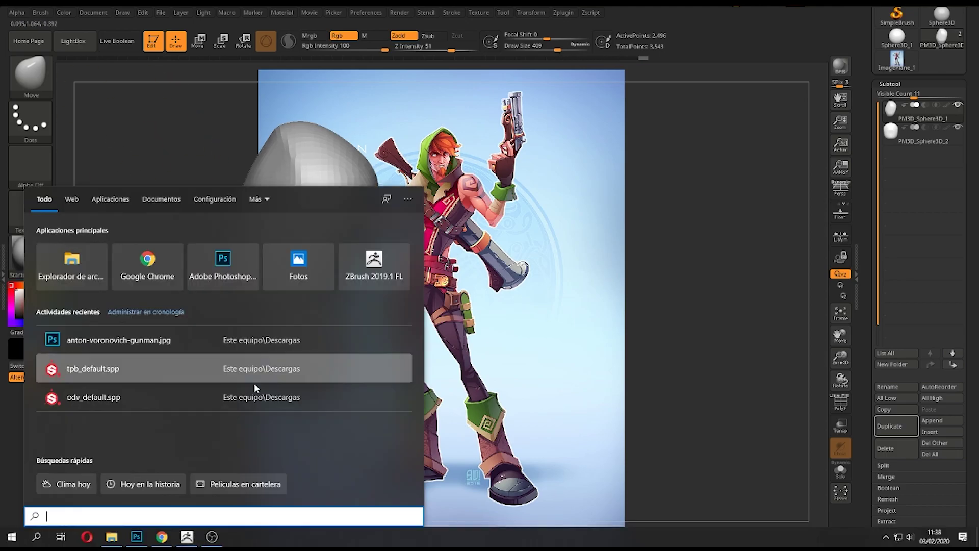
key("super")
key("space")
mouse_move(240, 318)
left_mouse_down()
mouse_move(214, 319)
mouse_move(240, 316)
left_mouse_up()
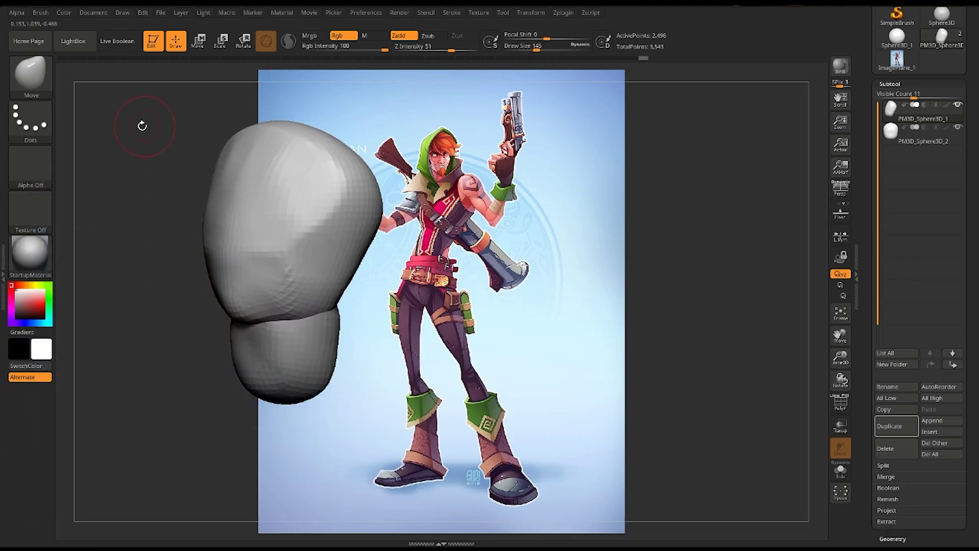
Step: Reshape the lower blob with a broad Move push at size 347, then reframe the view
key("b")
key("space")
left_click_drag(214, 383, 255, 383)
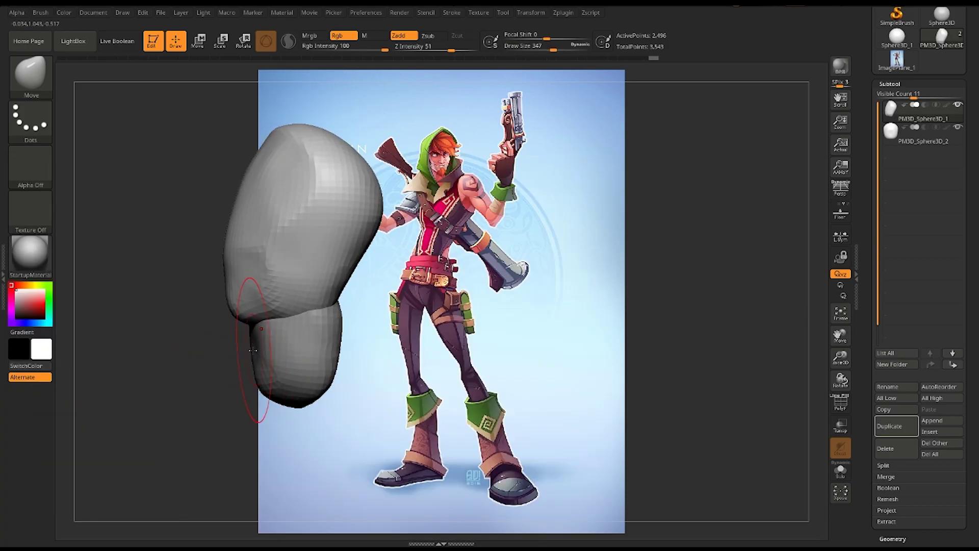
left_click(306, 347, "alt")
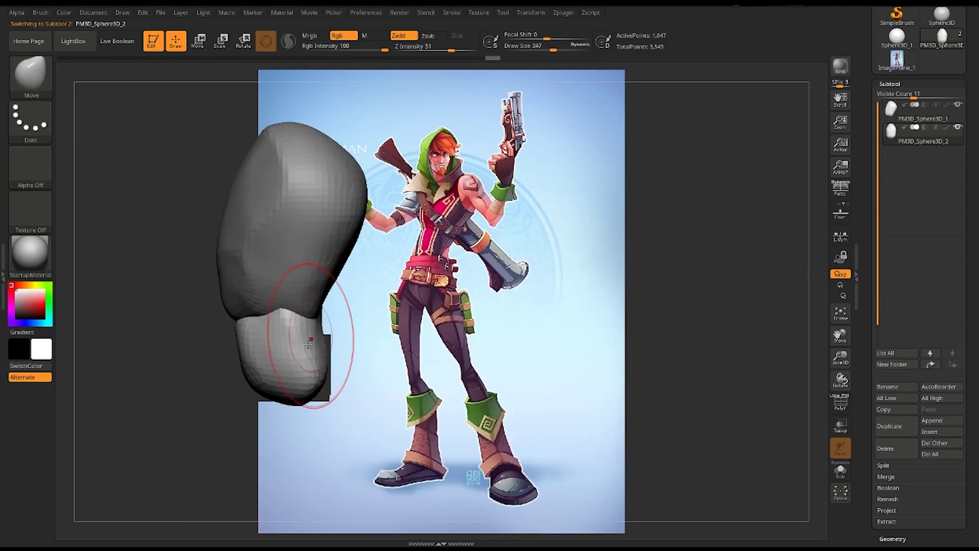
left_click_drag(309, 342, 255, 352)
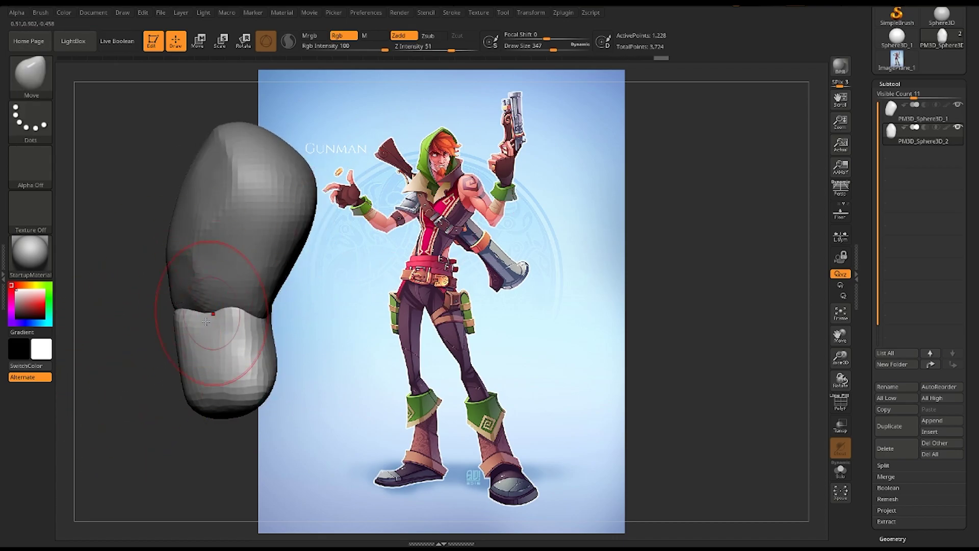
left_click_drag(286, 275, 214, 276)
left_click(186, 220, "alt")
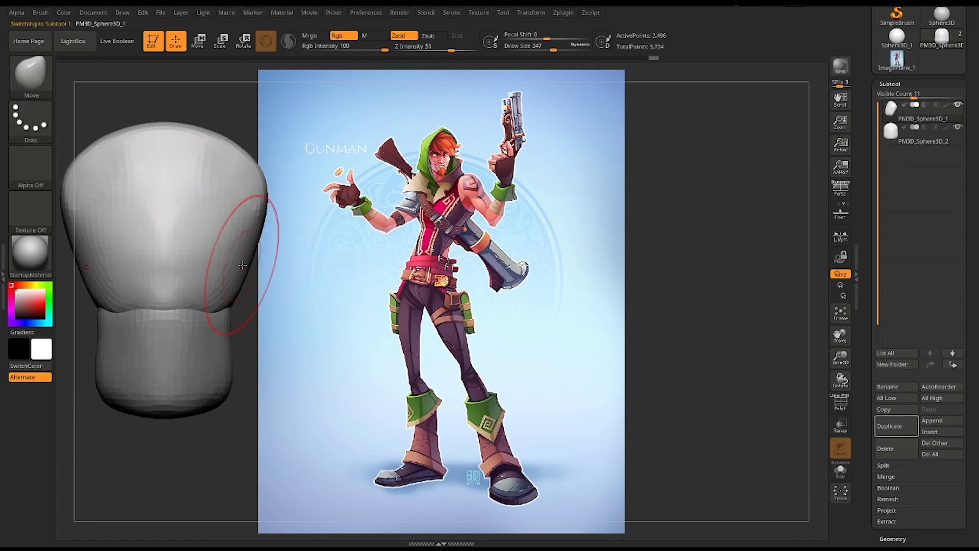
left_click_drag(171, 104, 276, 196, "alt")
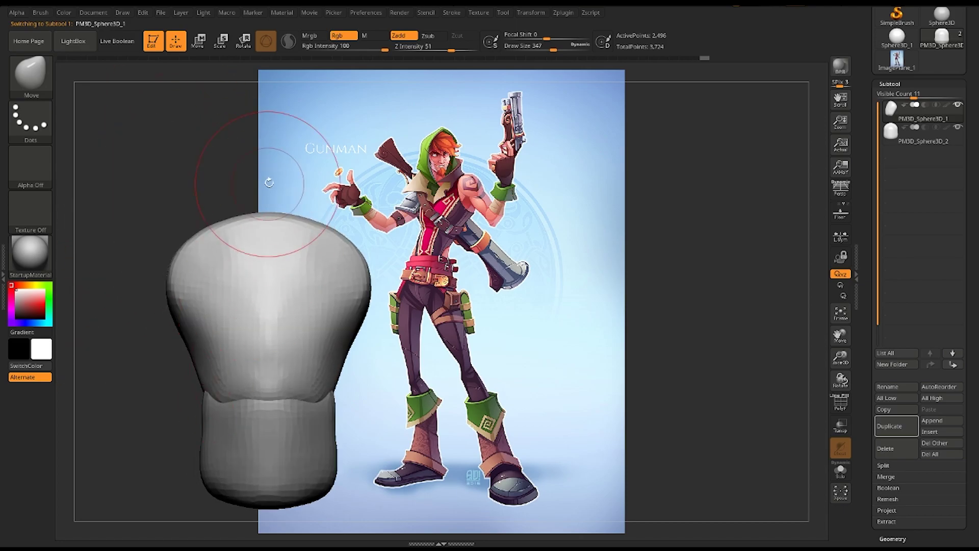
left_click_drag(219, 474, 271, 458, "alt")
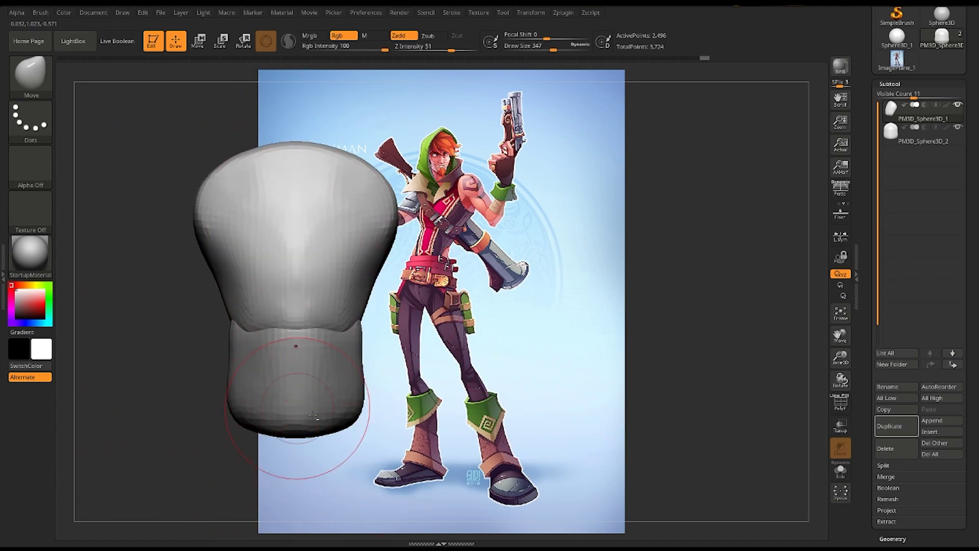
left_click_drag(126, 273, 131, 304, "alt")
left_click(271, 424, "alt")
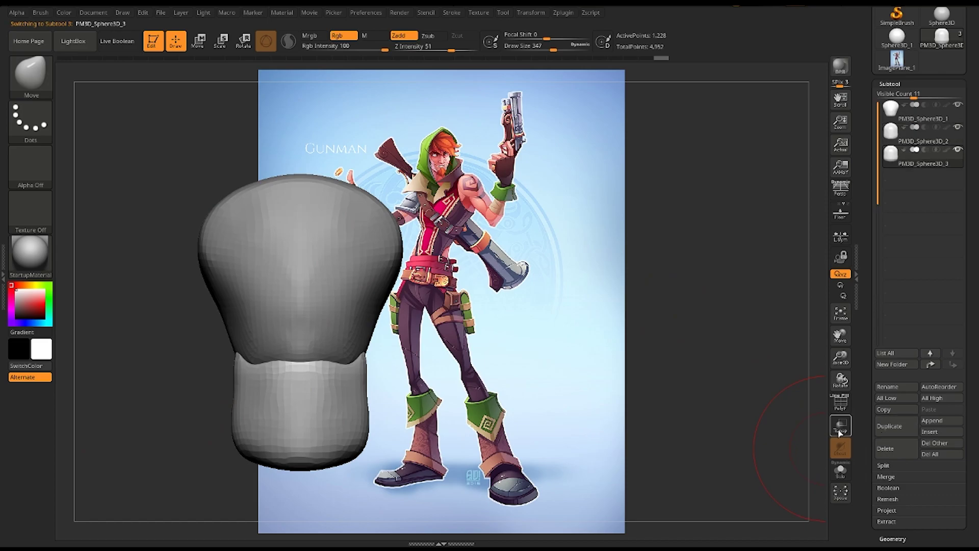
Step: Lift the copied sphere up onto the chest as a head using Transpose
key("w")
mouse_move(300, 306)
left_mouse_down()
mouse_move(300, 69)
mouse_move(293, 110)
left_mouse_up()
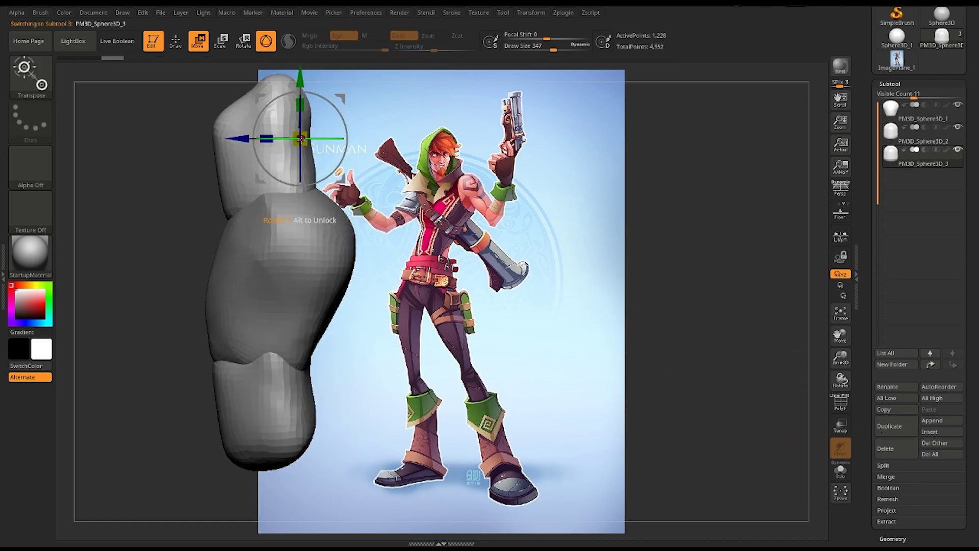
mouse_move(153, 184)
left_mouse_down()
mouse_move(194, 184)
mouse_move(214, 204)
left_mouse_up()
key("q")
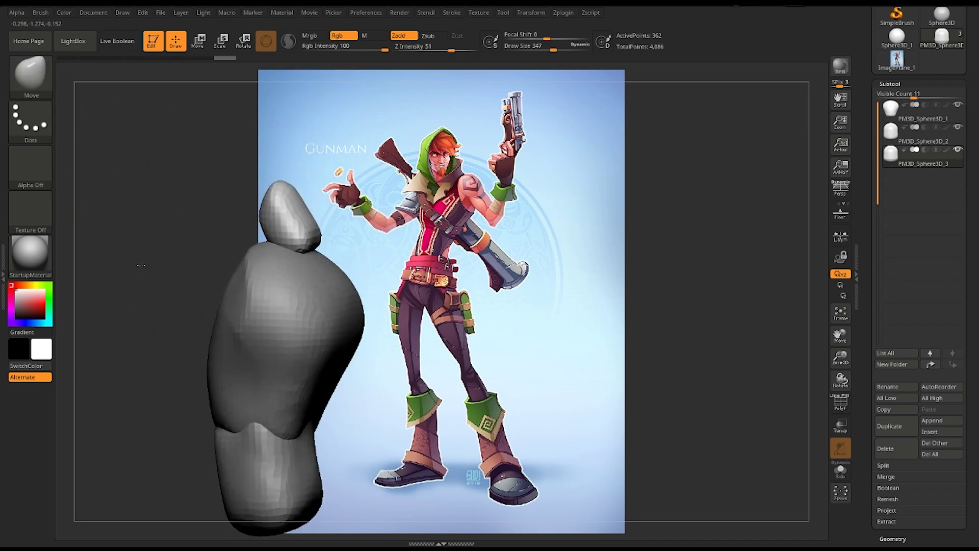
key("w")
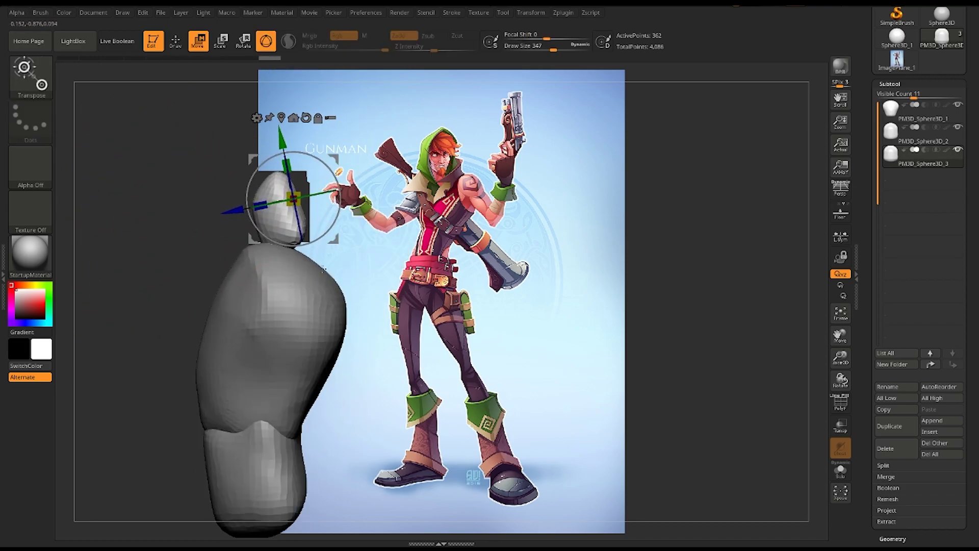
mouse_move(323, 268)
left_mouse_down()
mouse_move(377, 268)
mouse_move(326, 269)
left_mouse_up()
key("space")
key("q")
Step: Smooth and push the chest piece into a taller tapered torso at brush size 370
left_click(234, 294, "alt")
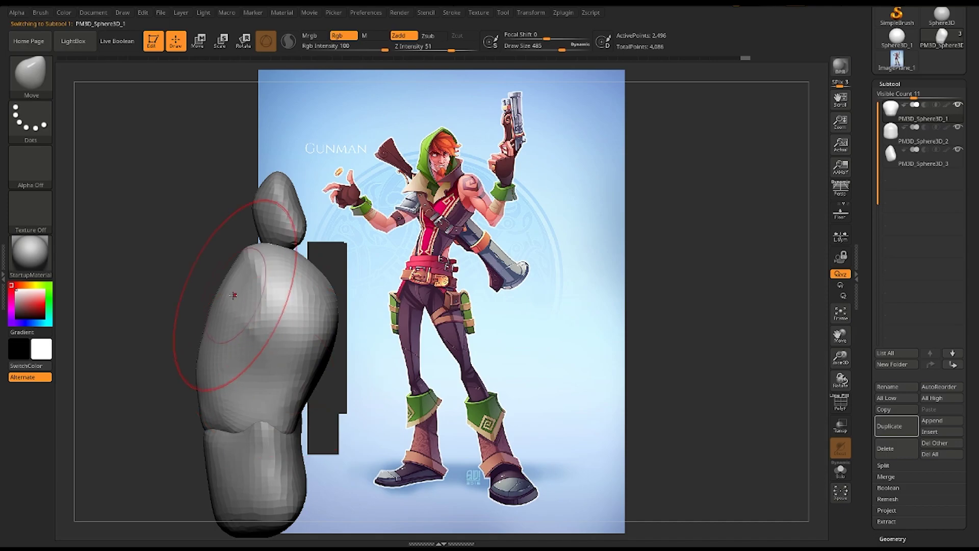
key("space")
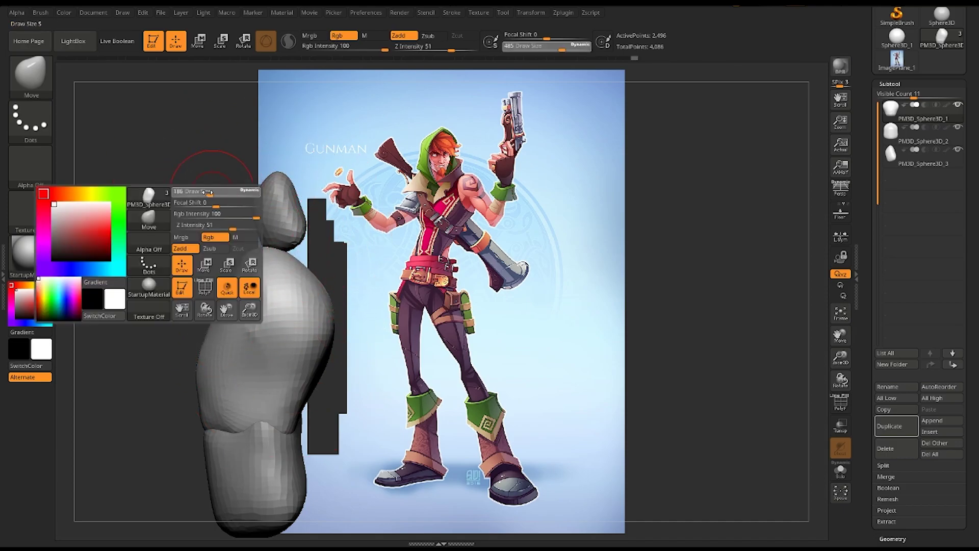
mouse_move(208, 168)
left_mouse_down()
mouse_move(163, 199)
mouse_move(179, 214)
left_mouse_up()
key("space")
left_click_drag(290, 235, 336, 233)
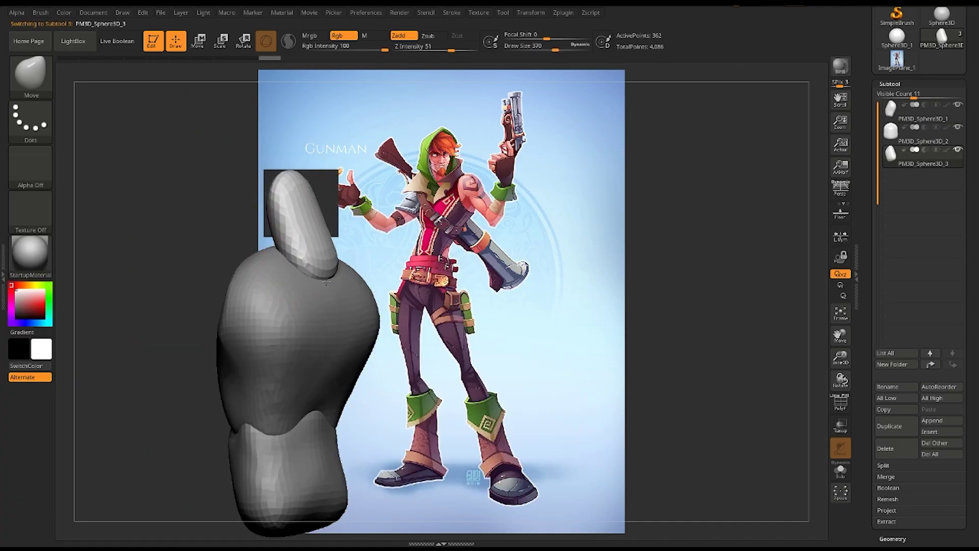
mouse_move(306, 357)
left_mouse_down()
mouse_move(230, 204)
mouse_move(158, 221)
left_mouse_up()
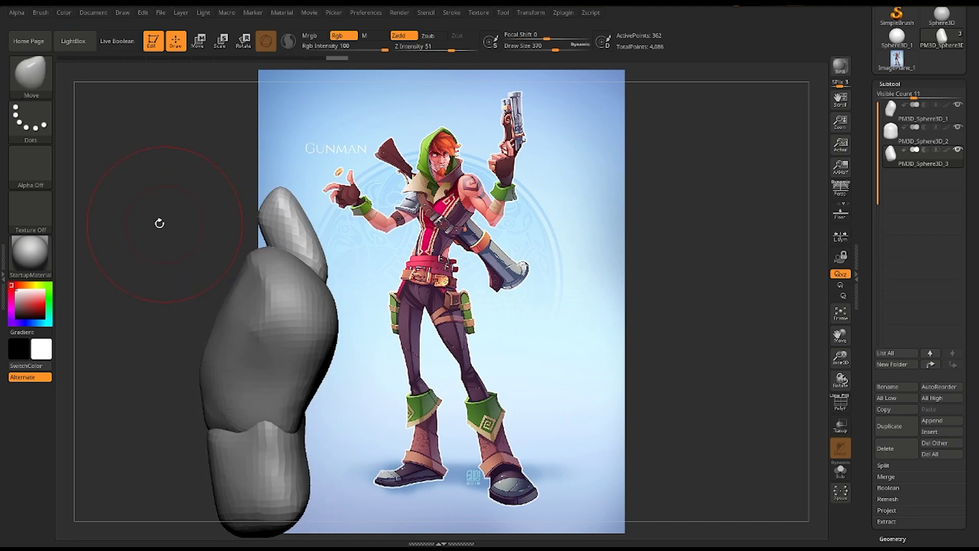
left_click_drag(168, 265, 195, 239)
left_click_drag(204, 357, 219, 352)
mouse_move(244, 408)
left_mouse_down()
mouse_move(288, 253)
mouse_move(232, 230)
mouse_move(186, 290)
mouse_move(138, 234)
mouse_move(242, 251)
mouse_move(219, 273)
left_mouse_up()
Step: Duplicate the chest piece and move the copy up beside the head as a shoulder mass
left_click(220, 273, "alt")
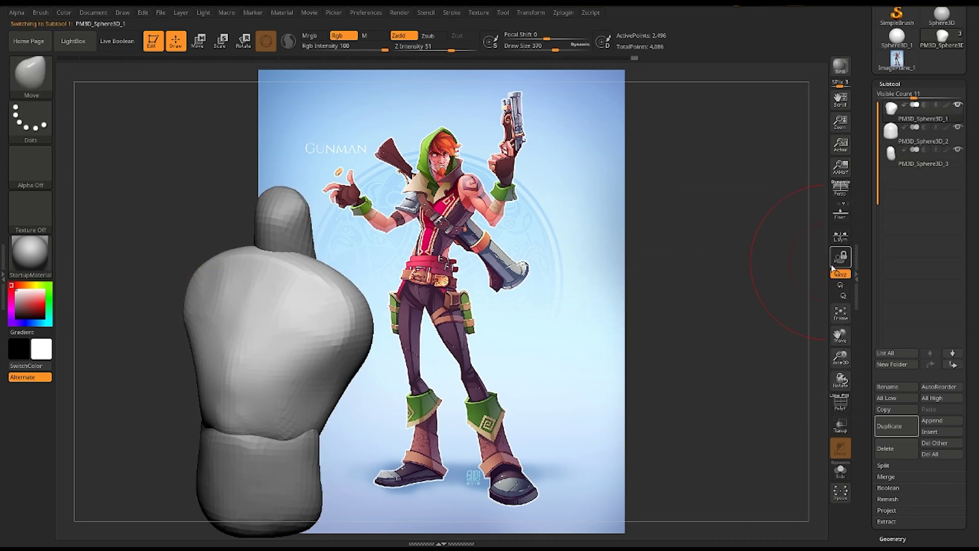
left_click(895, 426)
mouse_move(164, 293)
left_mouse_down()
mouse_move(147, 296)
mouse_move(325, 337)
mouse_move(225, 275)
left_mouse_up()
key("w")
left_click_drag(360, 306, 359, 266)
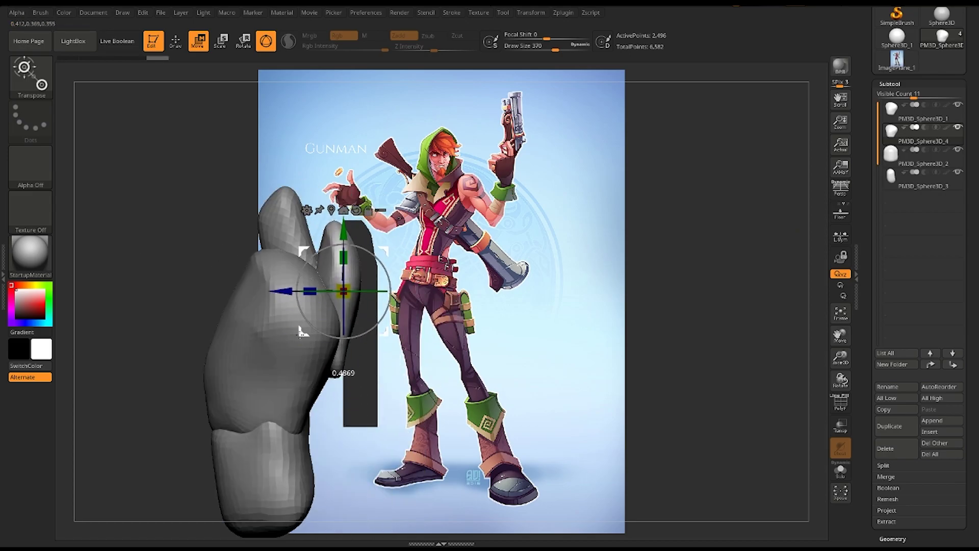
Step: Select the Move brush and view the shoulder copy from front and three-quarter angles
key("q")
key("b")
key("m")
key("v")
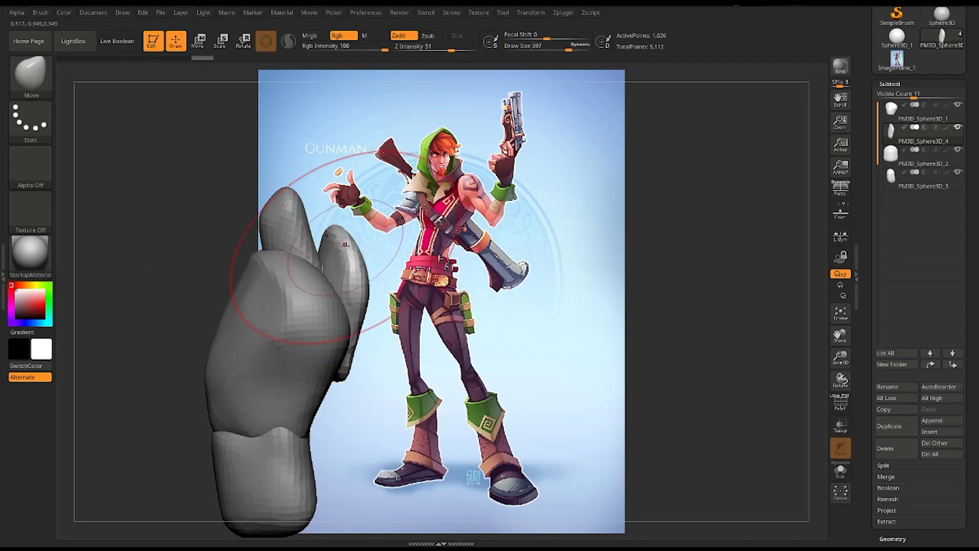
left_click_drag(168, 357, 343, 355, "shift")
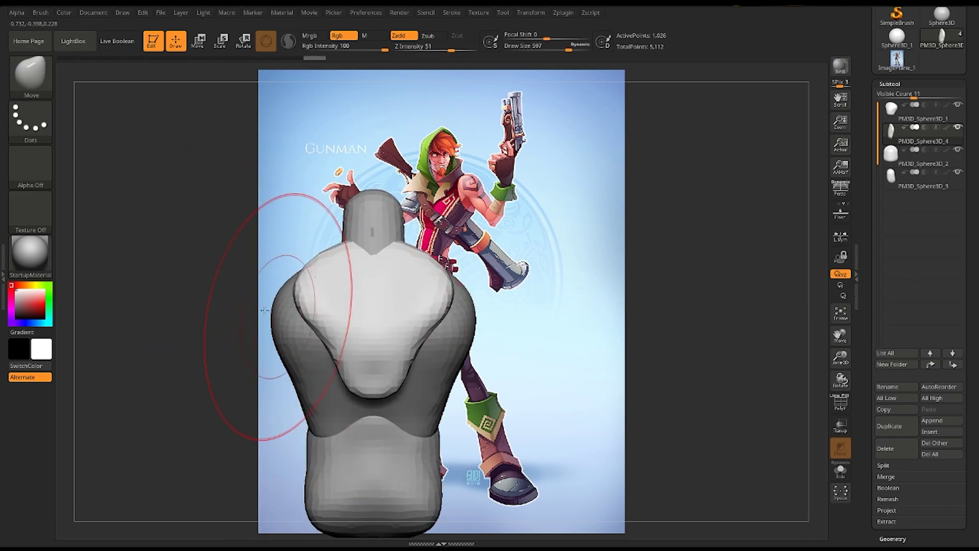
mouse_move(240, 327)
left_mouse_down()
mouse_move(223, 270)
mouse_move(355, 326)
left_mouse_up()
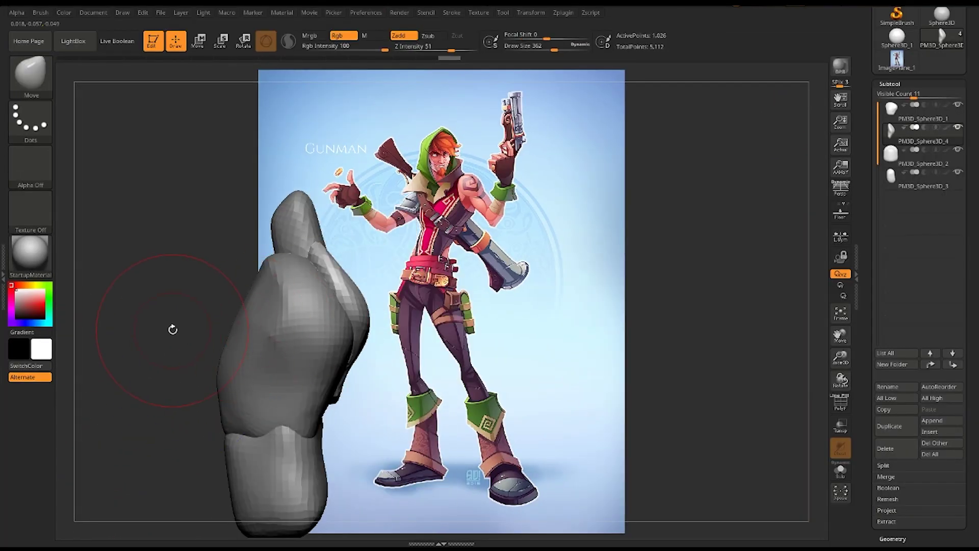
key("space")
Step: Bulge the shoulder mass outward with the Move brush at size 220
left_click_drag(314, 238, 304, 238)
mouse_move(223, 249)
left_mouse_down()
mouse_move(282, 267)
mouse_move(321, 396)
mouse_move(212, 273)
left_mouse_up()
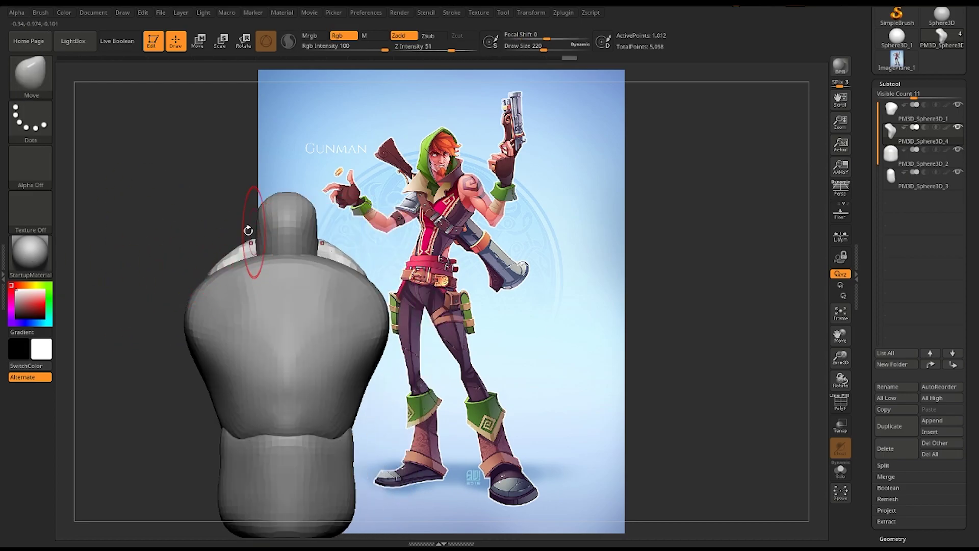
mouse_move(249, 230)
left_mouse_down()
mouse_move(193, 265)
mouse_move(212, 369)
left_mouse_up()
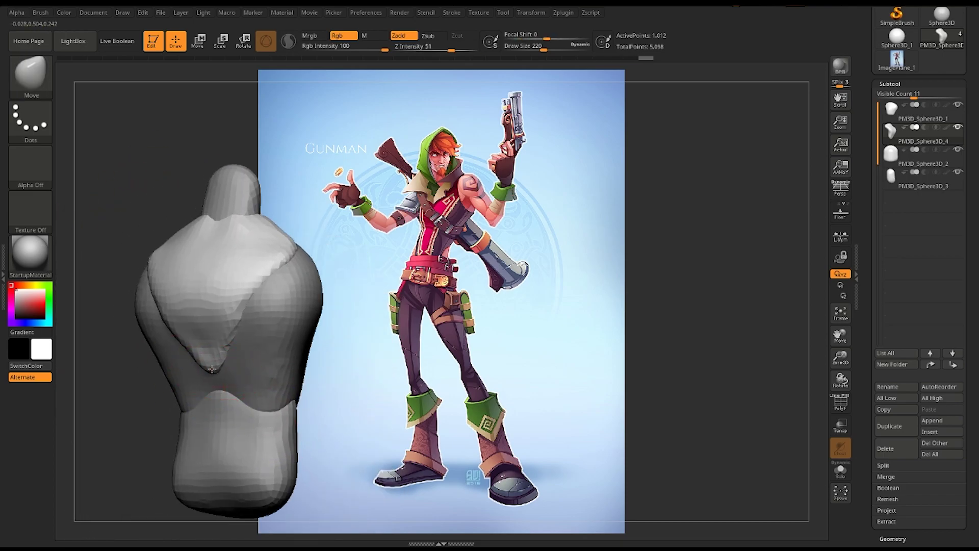
left_click_drag(203, 353, 94, 348)
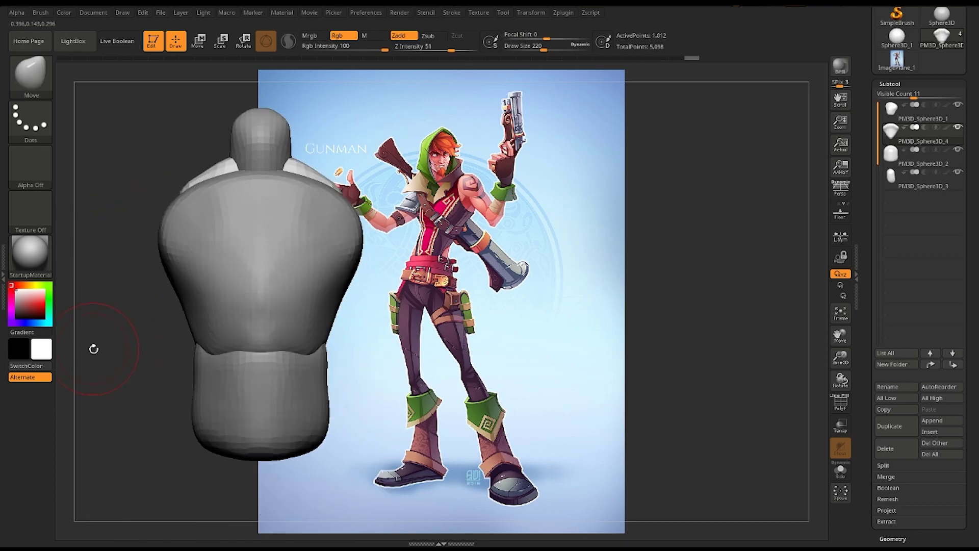
Step: Pull the hip block up and narrower with the Move brush at size 577
left_click(276, 414, "alt")
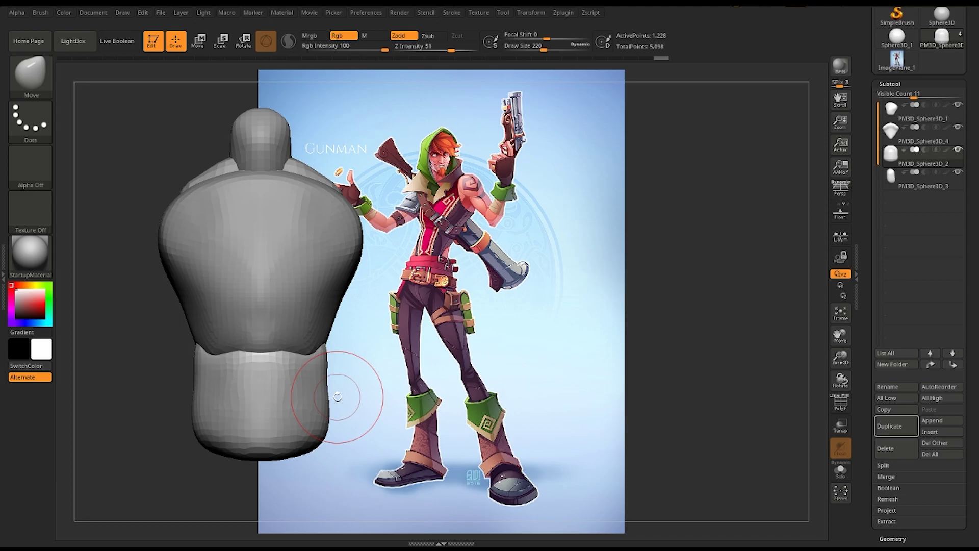
key("bracketright")
key("bracketright")
key("bracketright")
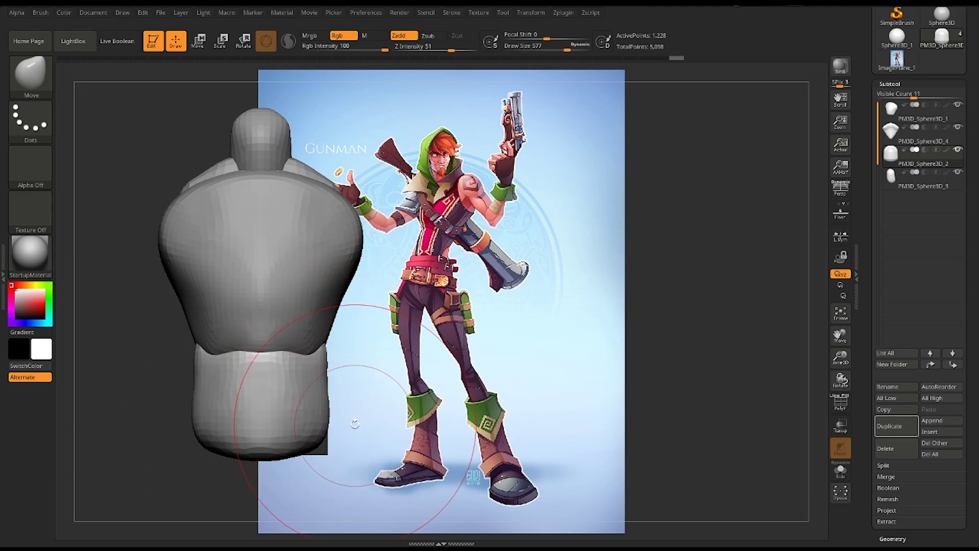
left_click_drag(255, 424, 257, 405)
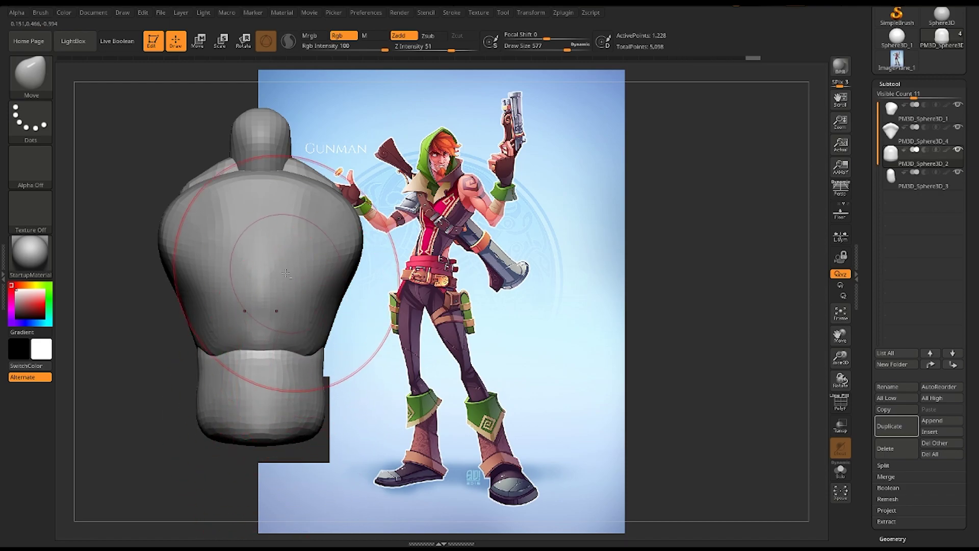
left_click_drag(284, 219, 273, 262)
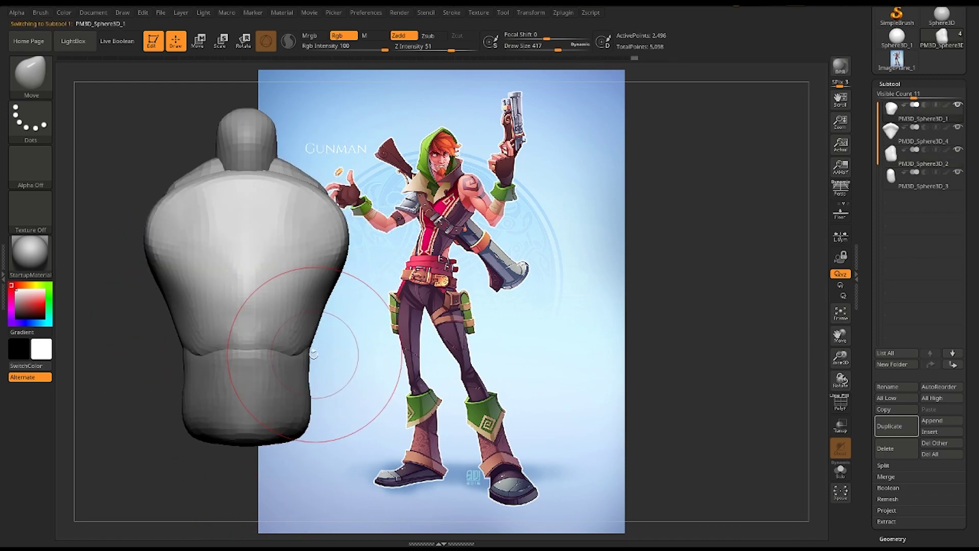
left_click(266, 363, "alt")
mouse_move(153, 352)
left_mouse_down()
mouse_move(114, 334)
mouse_move(258, 371)
mouse_move(204, 354)
mouse_move(276, 352)
mouse_move(296, 340)
left_mouse_up()
key("space")
left_click(245, 351, "alt")
key("space")
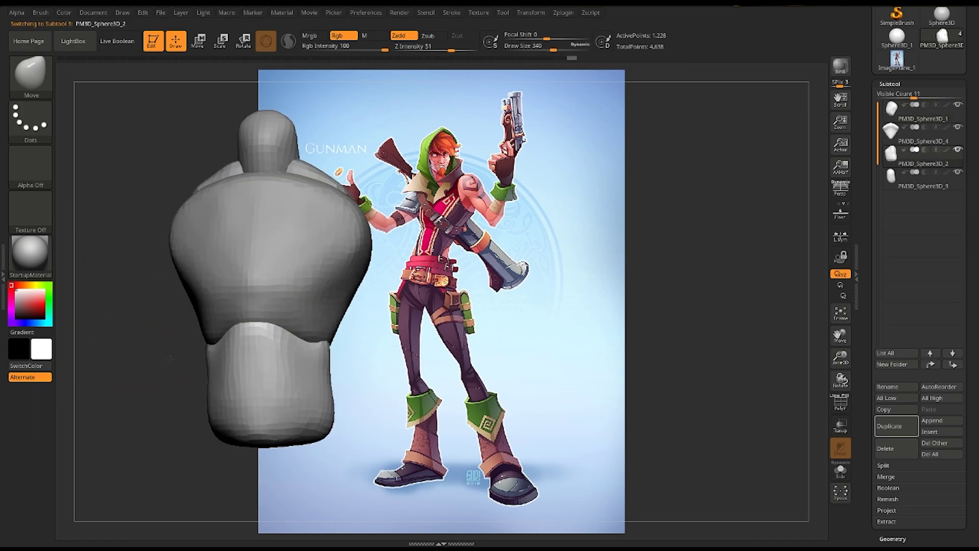
left_click_drag(233, 320, 221, 346)
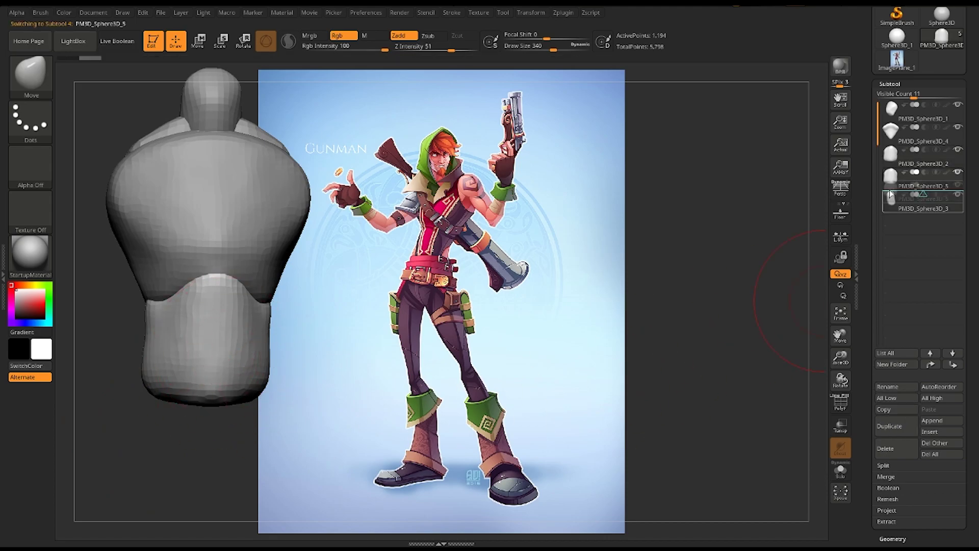
Step: Set brush size 122, select the hips piece, and check it from the side
key("b")
key("space")
left_click_drag(407, 326, 372, 327)
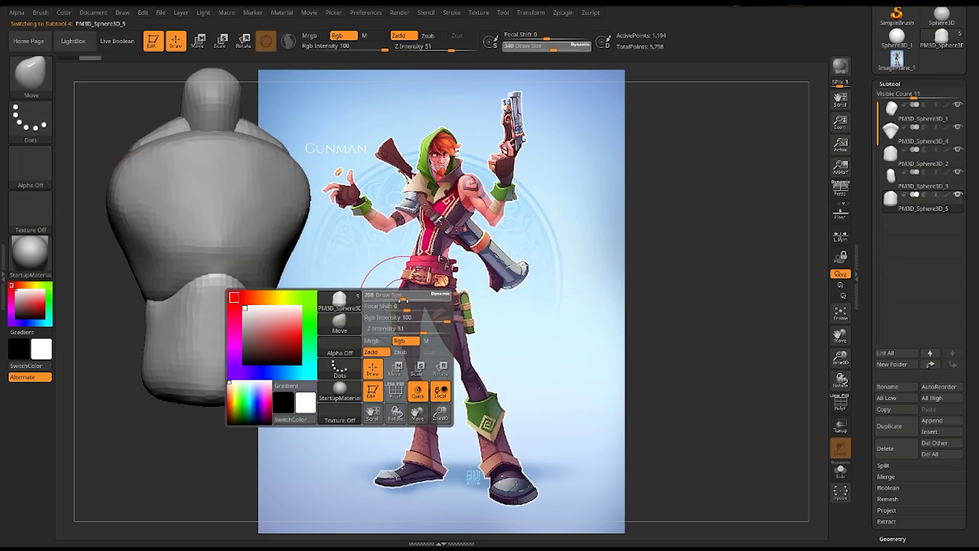
left_click(194, 148, "alt")
left_click(185, 324, "alt")
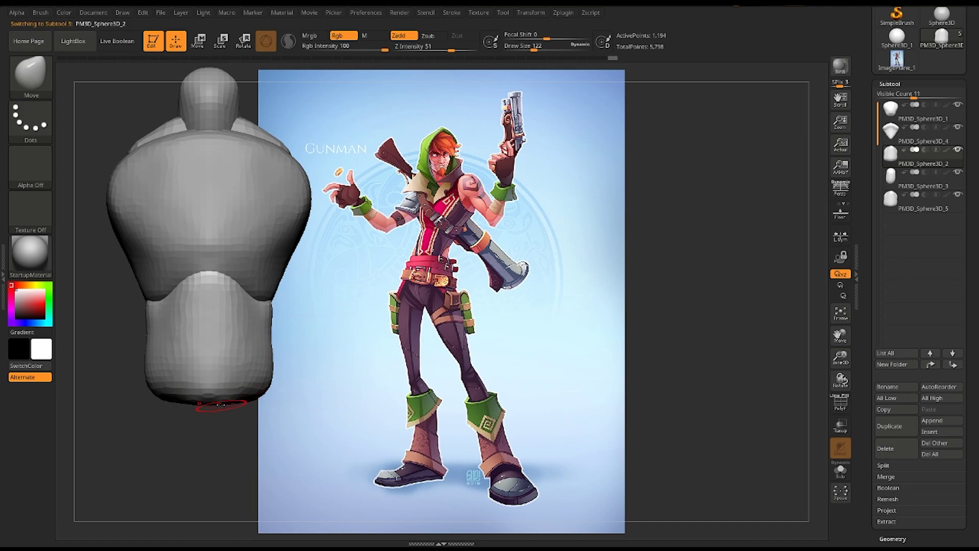
key("w")
mouse_move(103, 469)
left_mouse_down()
mouse_move(164, 451)
mouse_move(149, 366)
left_mouse_up()
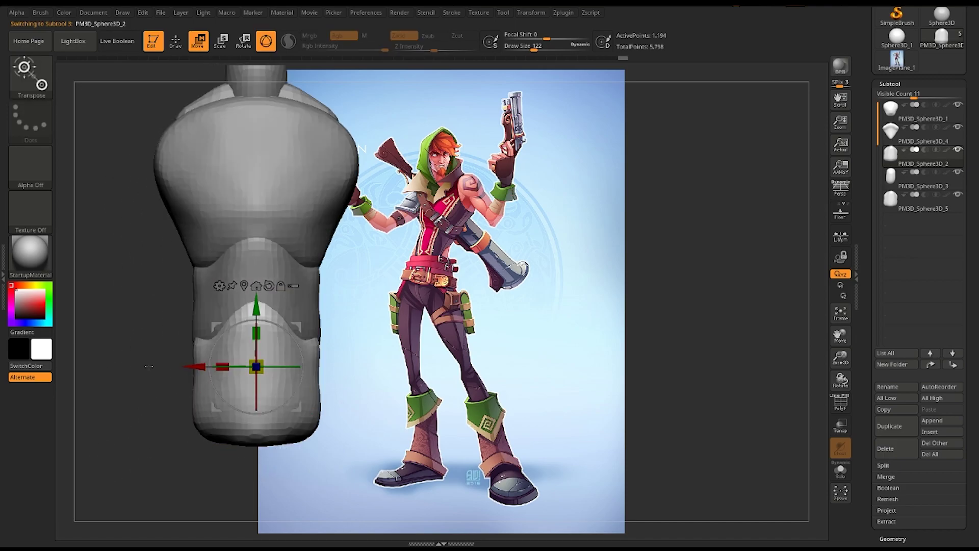
key("q")
Step: Push the lower hips outward and smooth them using a much larger Move brush
key("b")
key("m")
key("v")
key("space")
left_click_drag(194, 306, 240, 306)
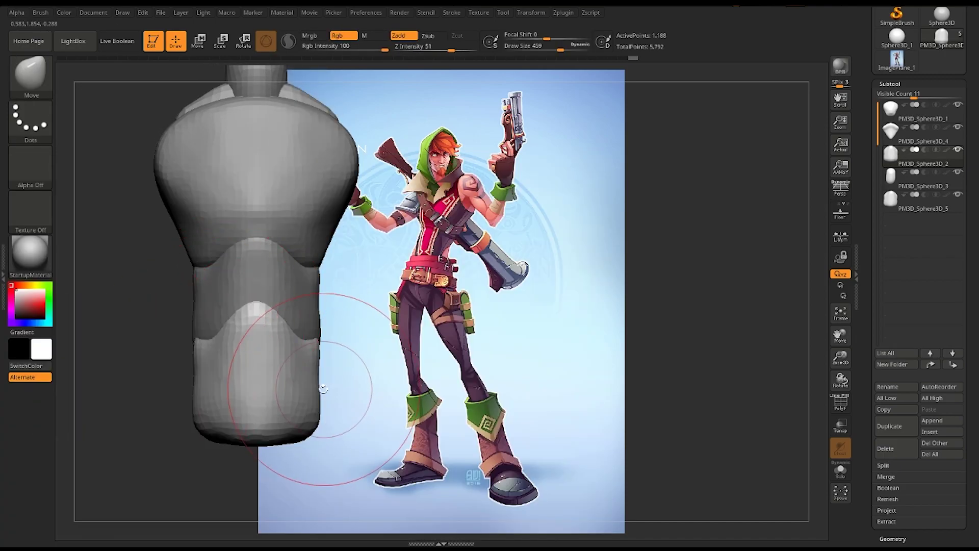
left_click_drag(323, 389, 263, 350)
left_click_drag(357, 356, 286, 357)
mouse_move(388, 387)
left_mouse_down("shift")
mouse_move(271, 321)
mouse_move(256, 328)
mouse_move(256, 437)
mouse_move(201, 402)
left_mouse_up("shift")
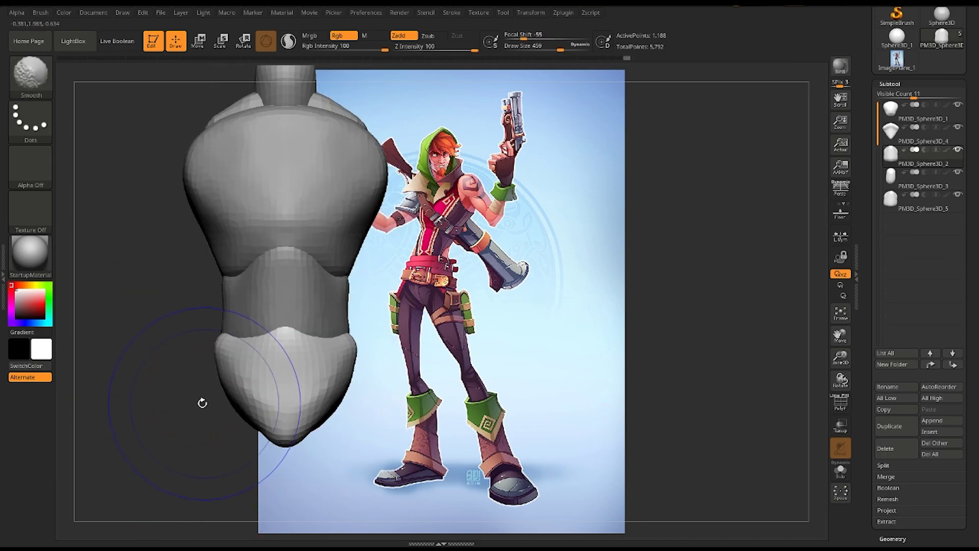
key("space")
mouse_move(219, 352)
left_mouse_down()
mouse_move(351, 406)
mouse_move(361, 393)
mouse_move(179, 404)
mouse_move(127, 372)
mouse_move(230, 345)
left_mouse_up()
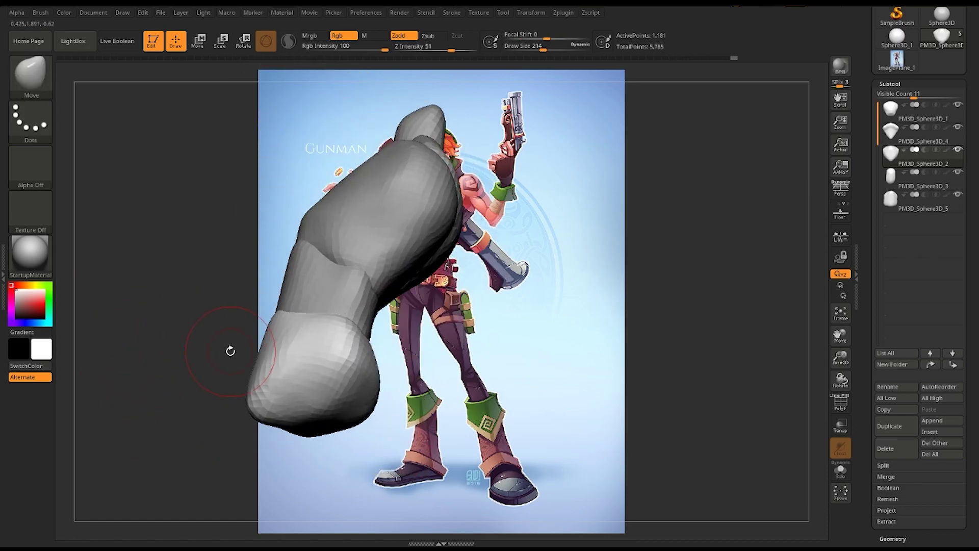
Step: Pull the bottom of the hips into a point and take a Shift+S snapshot
key("space")
left_click_drag(307, 392, 144, 391)
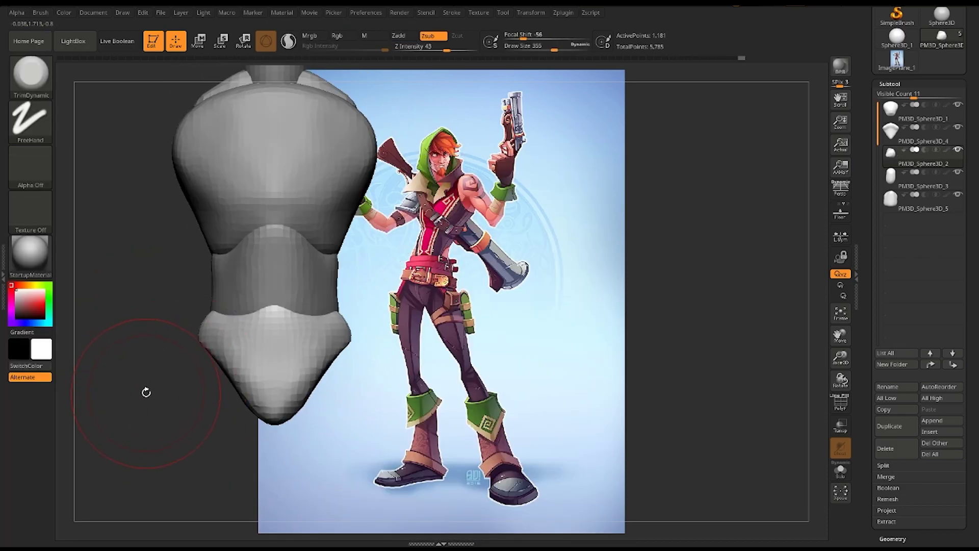
key("space")
key("b")
key("m")
key("v")
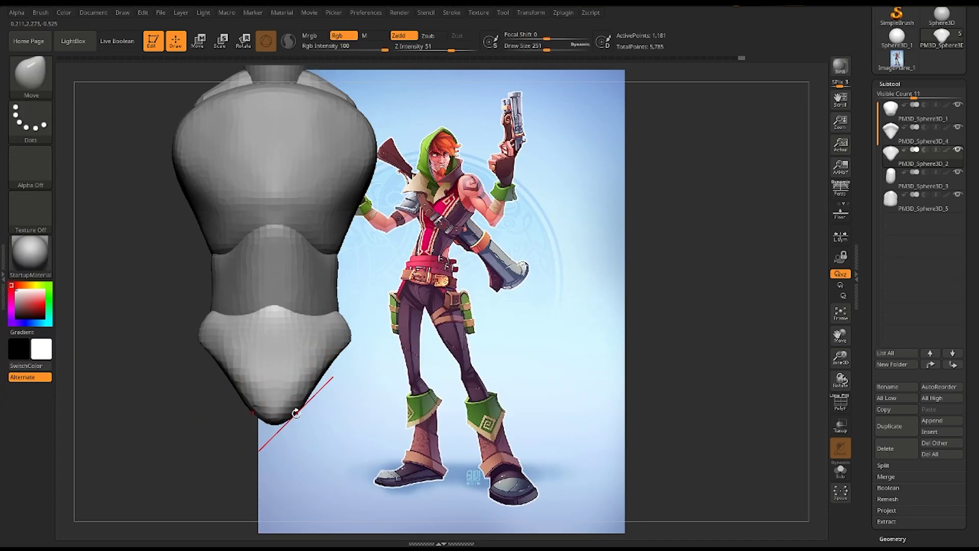
left_click_drag(308, 148, 240, 356)
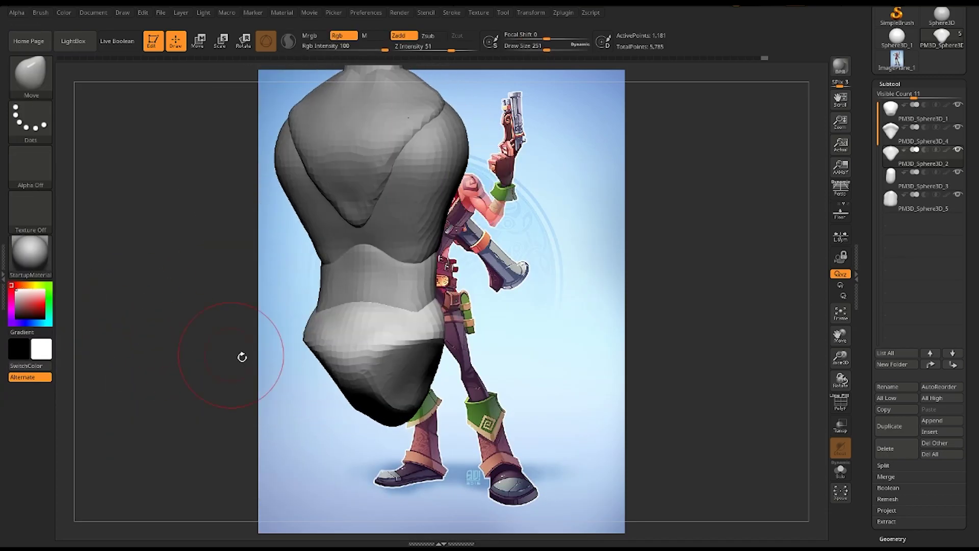
mouse_move(394, 338)
left_mouse_down()
mouse_move(389, 417)
mouse_move(65, 369)
mouse_move(101, 400)
mouse_move(298, 450)
mouse_move(274, 476)
mouse_move(484, 479)
mouse_move(486, 490)
left_mouse_up()
key("shift+s")
key("shift+s")
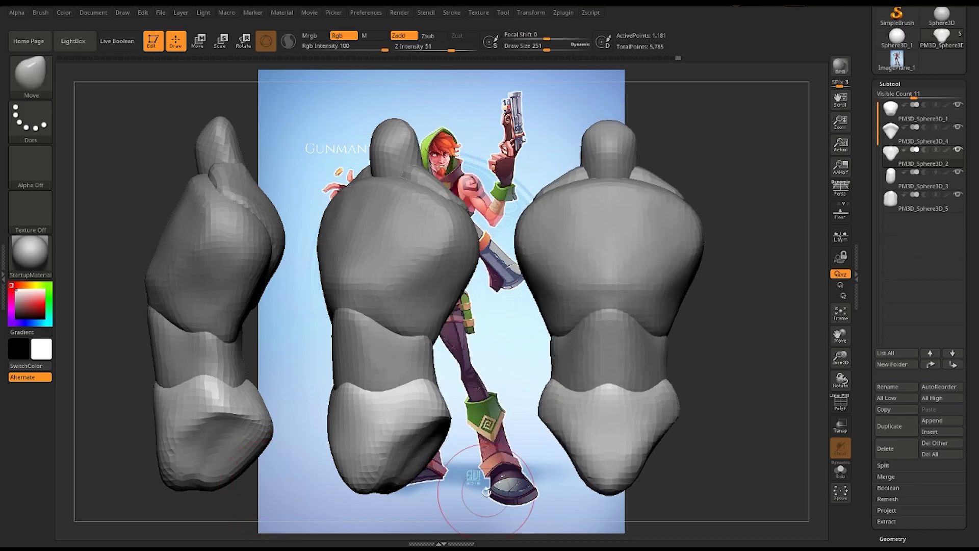
Step: Clear the snapshot copies, reduce the brush size and select the head subtool
key("ctrl+n")
left_click_drag(458, 292, 269, 313, "alt")
key("space")
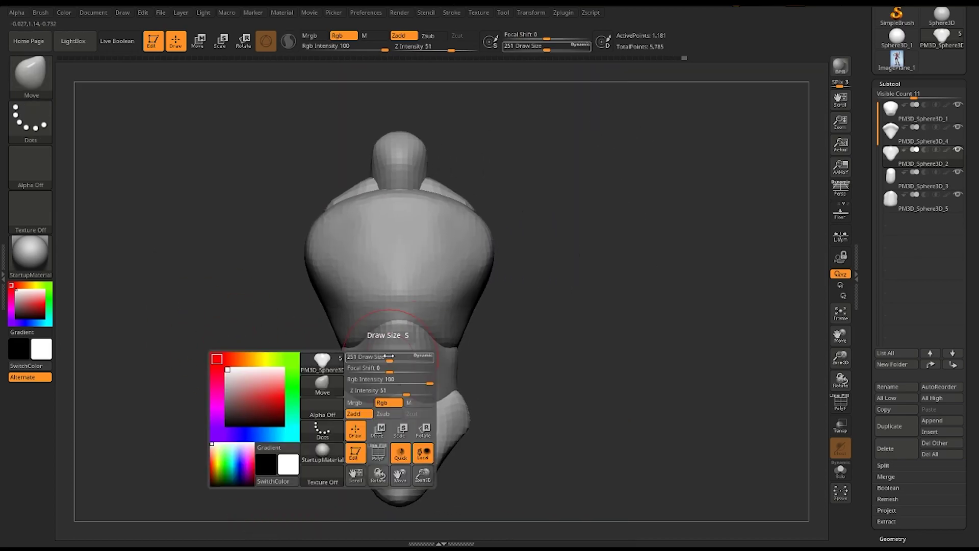
left_click_drag(408, 334, 387, 335)
left_click(403, 357, "alt")
left_click(403, 151, "alt")
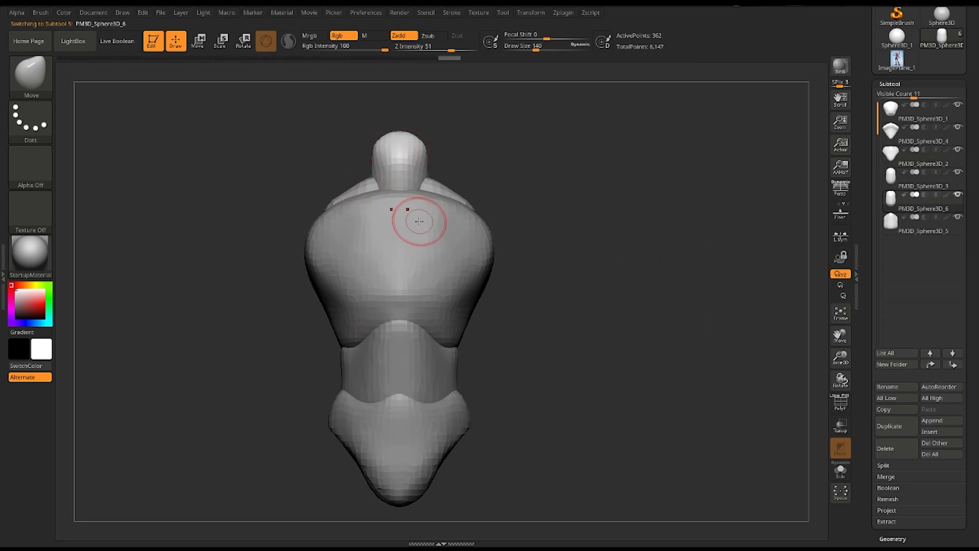
Step: Try stretching the head piece with the Transpose gizmo, then undo the stretch
key("w")
left_click_drag(338, 153, 489, 143)
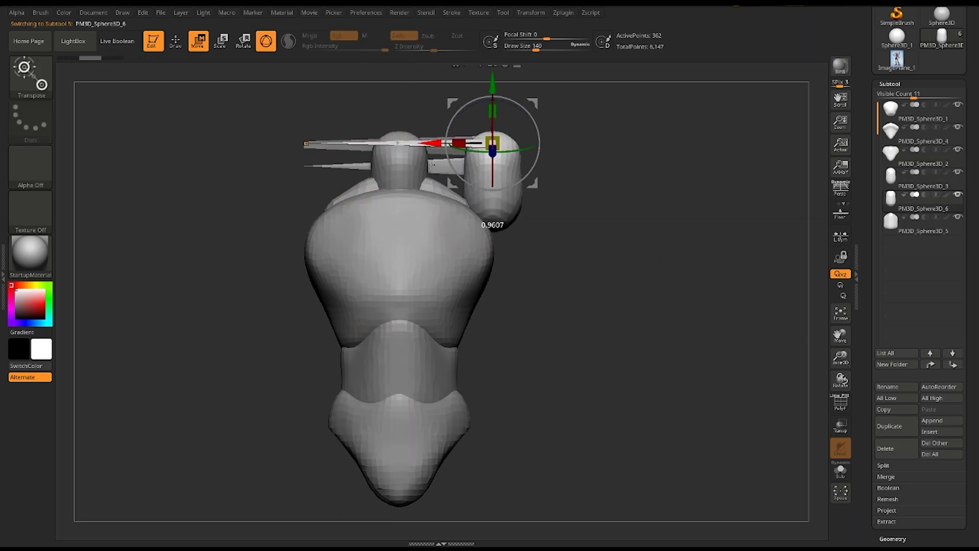
key("ctrl+z")
key("ctrl+shift+s")
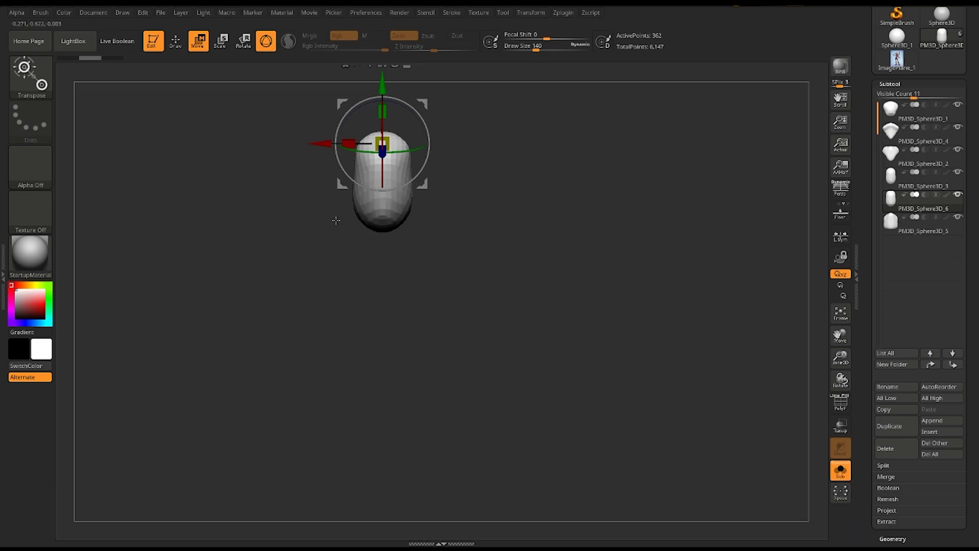
left_click_drag(336, 220, 316, 220)
key("ctrl+z")
key("ctrl+shift+s")
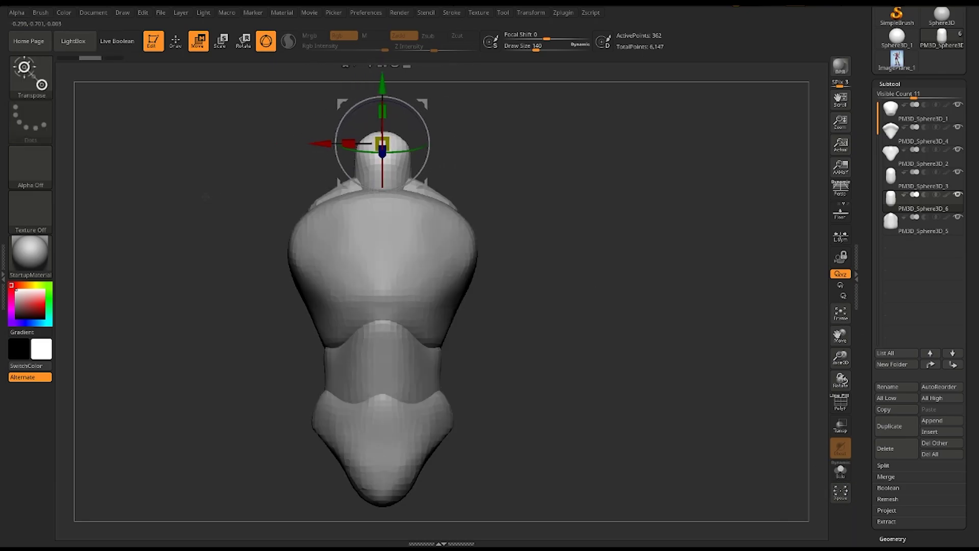
Step: Pull off a smaller copy of the head at shoulder height and DynaMesh it
left_click_drag(382, 145, 464, 147, "ctrl")
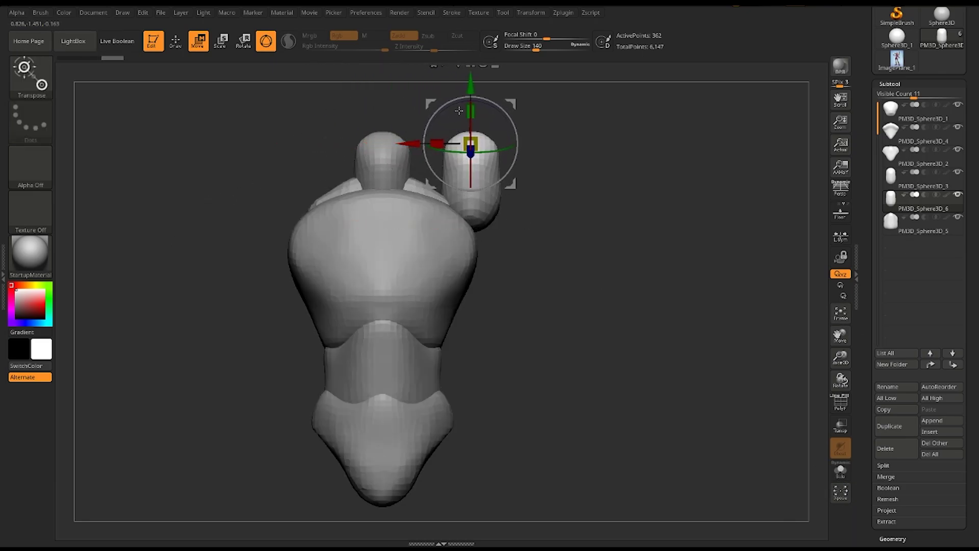
mouse_move(425, 192)
left_mouse_down()
mouse_move(441, 260)
mouse_move(250, 294)
left_mouse_up()
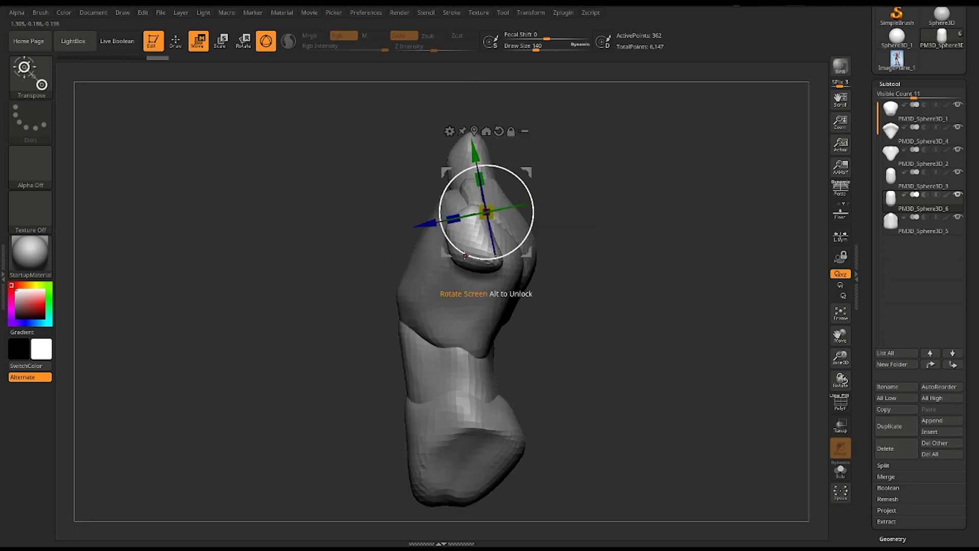
mouse_move(465, 255)
left_mouse_down()
mouse_move(168, 289)
mouse_move(243, 311)
left_mouse_up()
key("q")
left_click(892, 538)
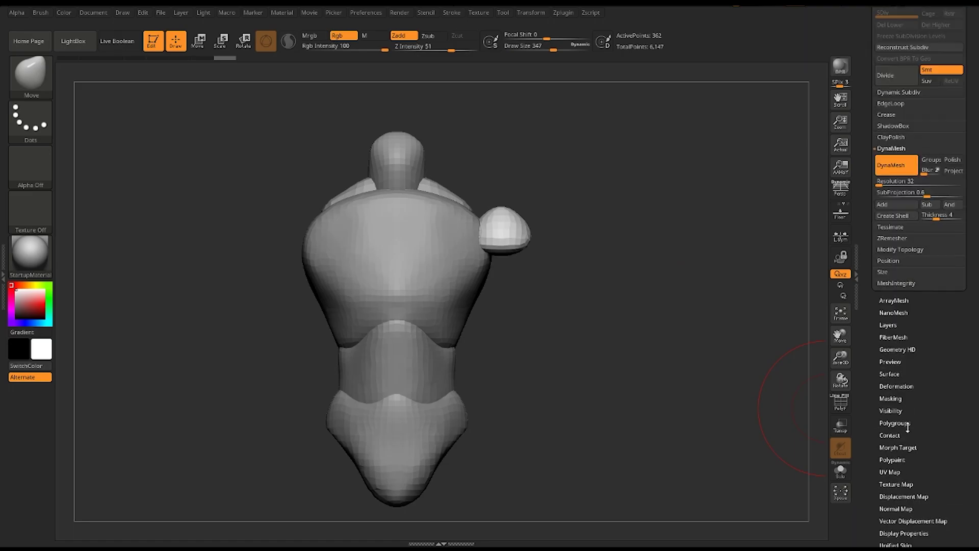
left_click(896, 165)
Step: Make the brush slightly larger and turn the model to a side angle
left_click_drag(631, 255, 502, 295)
key("b")
key("space")
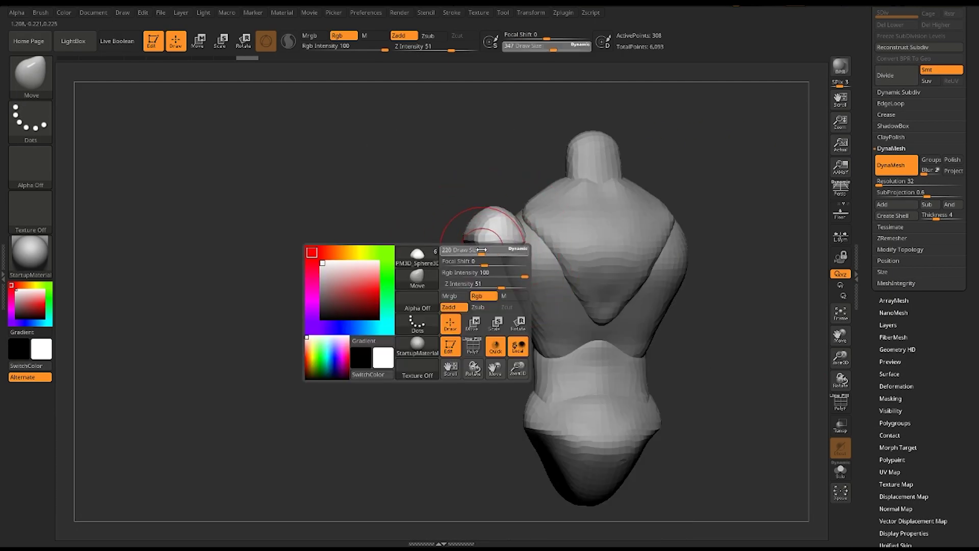
left_click_drag(481, 250, 549, 202)
mouse_move(551, 238)
left_mouse_down()
mouse_move(536, 219)
mouse_move(372, 267)
mouse_move(475, 236)
mouse_move(590, 229)
mouse_move(557, 240)
mouse_move(596, 276)
mouse_move(659, 255)
mouse_move(590, 207)
left_mouse_up()
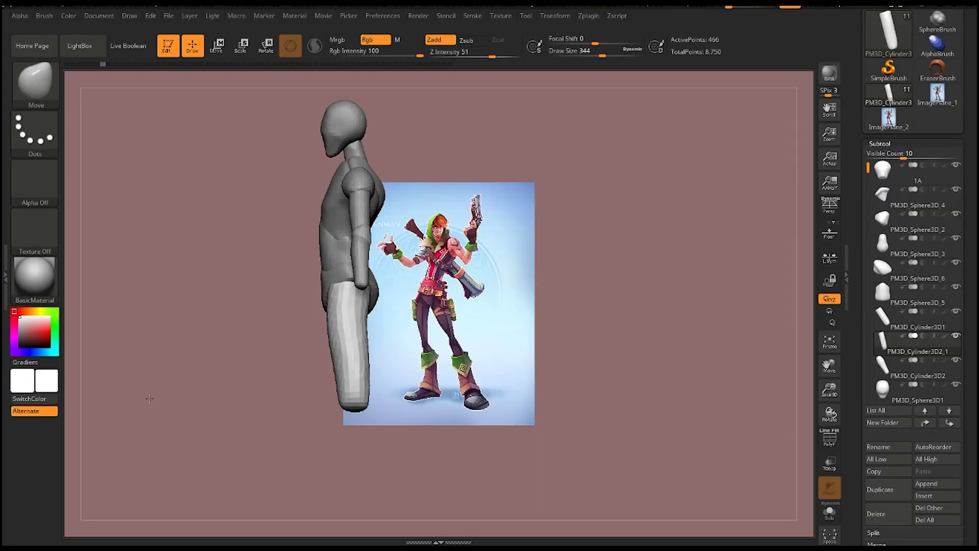
Step: Smooth the faceted leg cylinder and nudge it slightly left with the Move brush
mouse_move(168, 403)
left_mouse_down()
mouse_move(193, 393)
mouse_move(206, 372)
left_mouse_up()
key("ctrl+d")
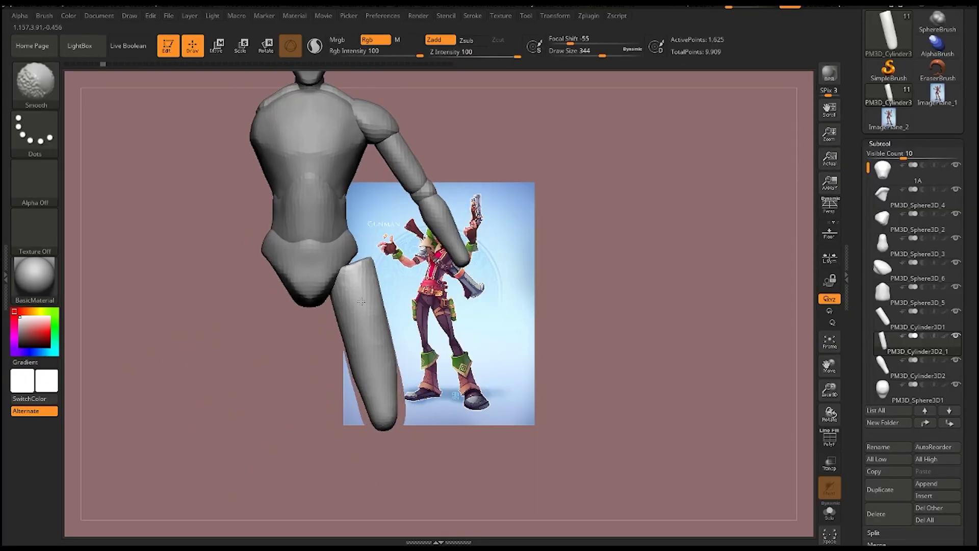
key("b")
key("m")
key("v")
key("space")
left_click_drag(326, 301, 317, 302)
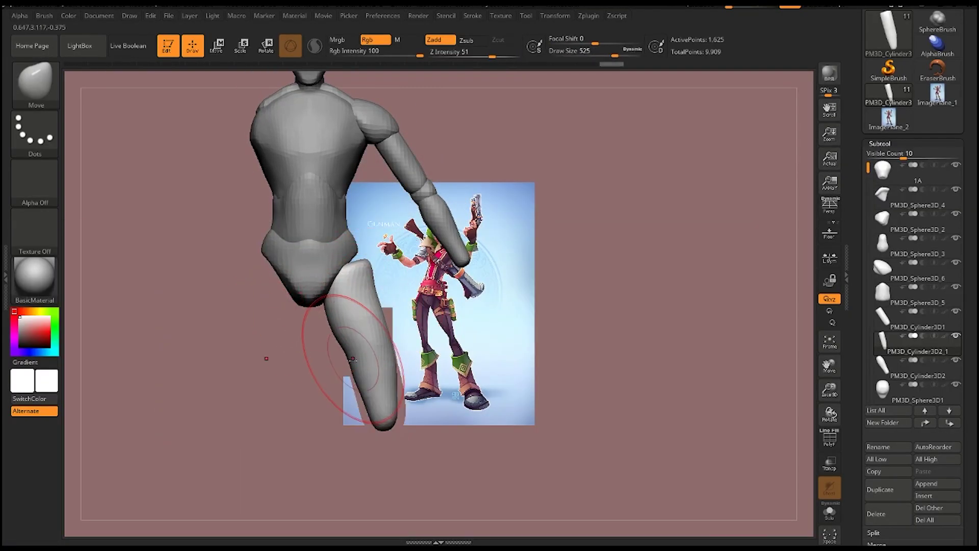
Step: Shape the leg from back, side and front views, adjusting the Move brush size
left_click_drag(352, 358, 357, 345, "shift")
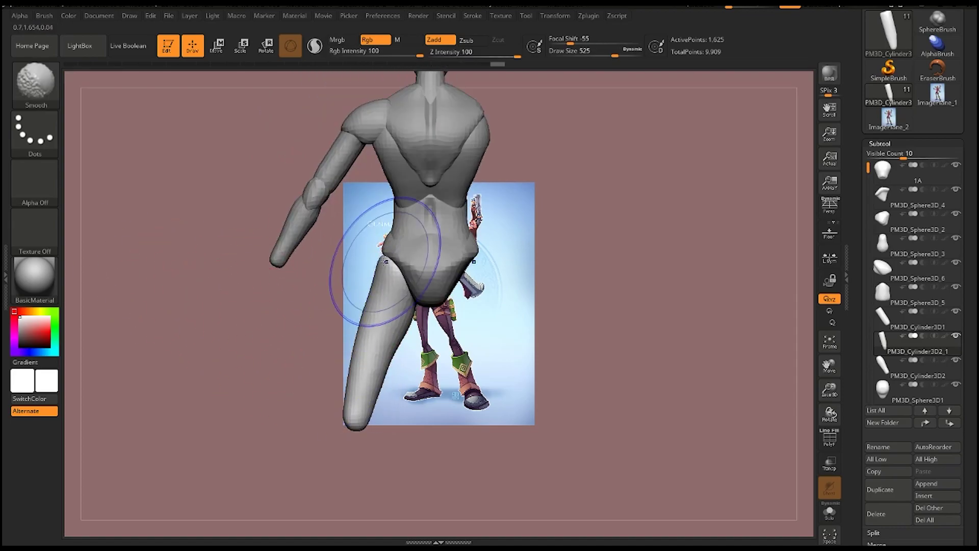
left_click_drag(386, 261, 217, 348)
key("space")
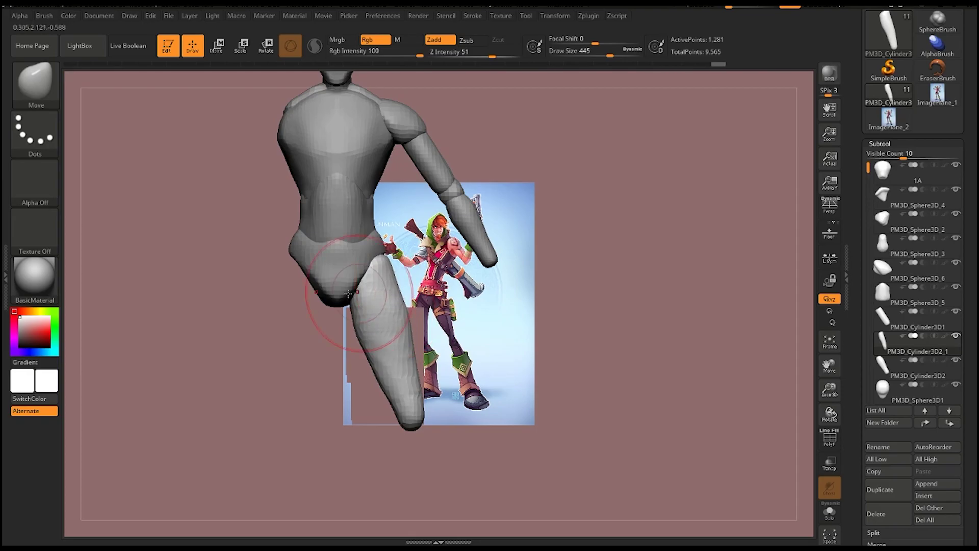
left_click_drag(348, 294, 328, 306, "shift")
key("space")
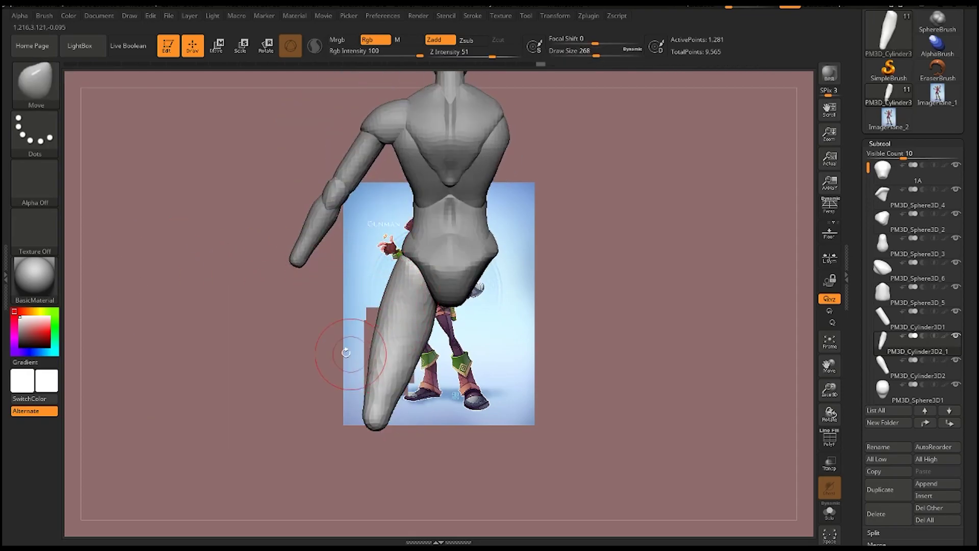
left_click_drag(345, 351, 326, 332, "shift")
key("space")
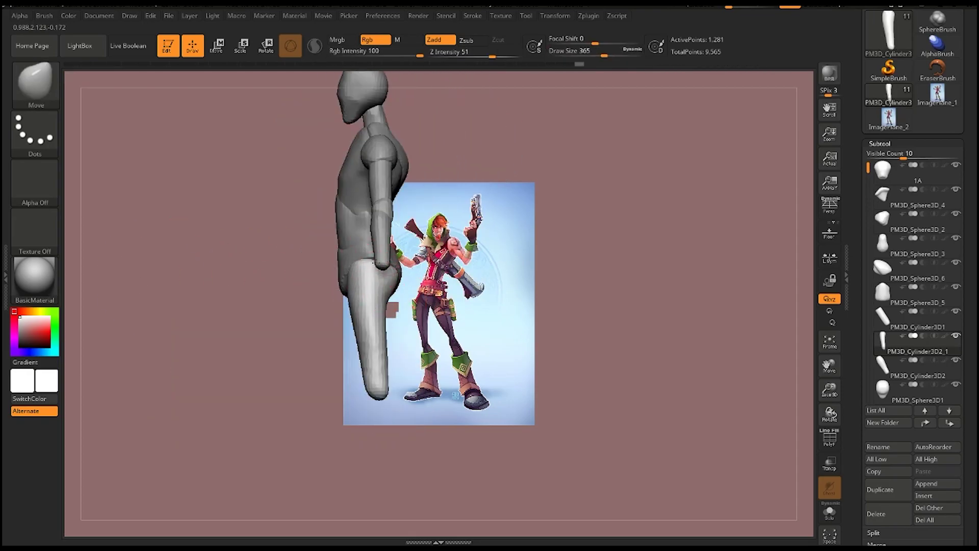
left_click_drag(284, 278, 402, 335)
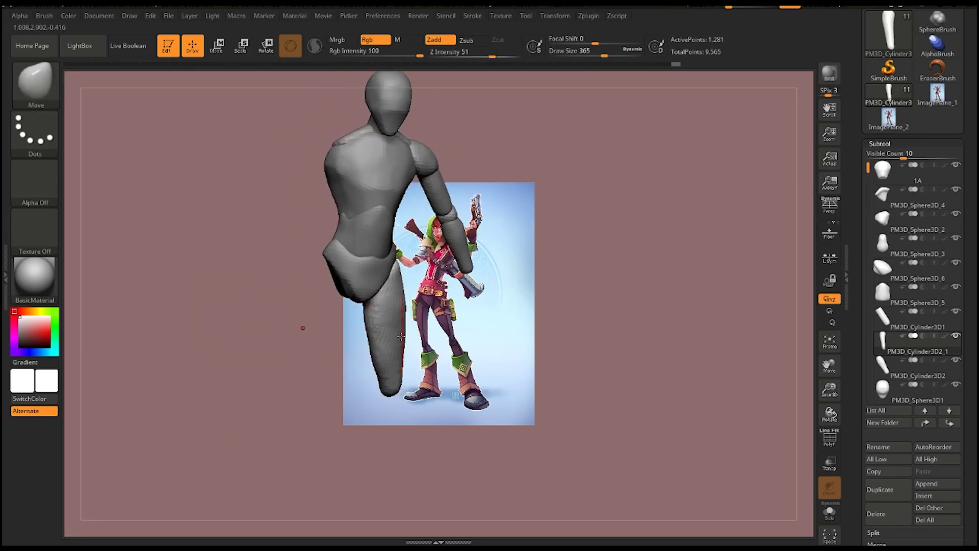
mouse_move(401, 301)
left_mouse_down()
mouse_move(297, 328)
mouse_move(314, 346)
left_mouse_up()
Step: Smooth the tip of the leg up close, then check the whole body
mouse_move(270, 281)
left_mouse_down()
mouse_move(175, 295)
mouse_move(343, 264)
left_mouse_up()
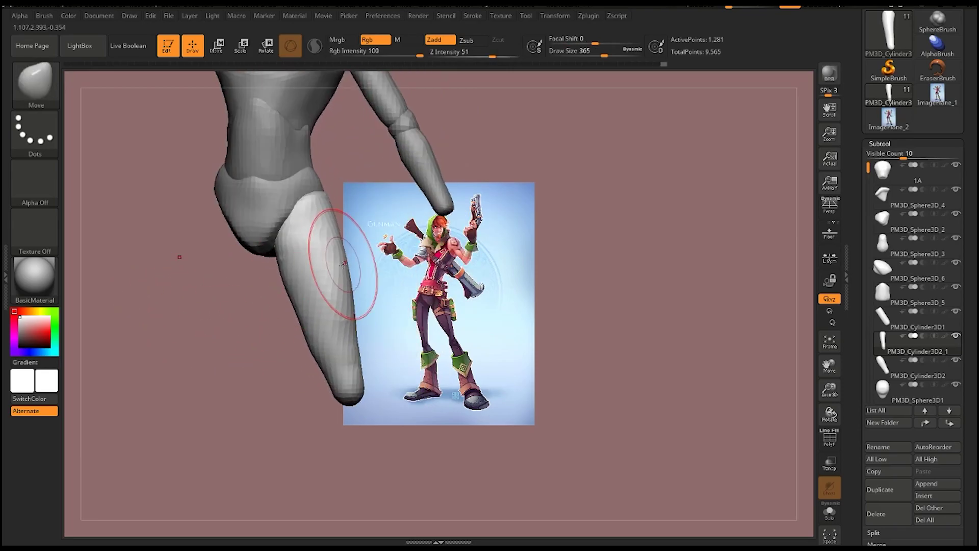
mouse_move(347, 297)
left_mouse_down()
mouse_move(263, 256)
mouse_move(295, 361)
left_mouse_up()
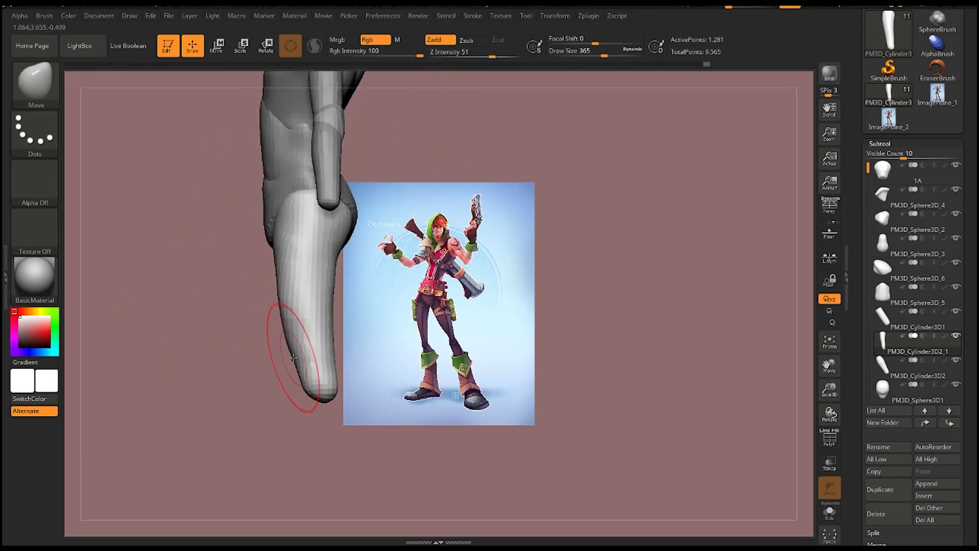
left_click_drag(330, 388, 328, 360, "shift")
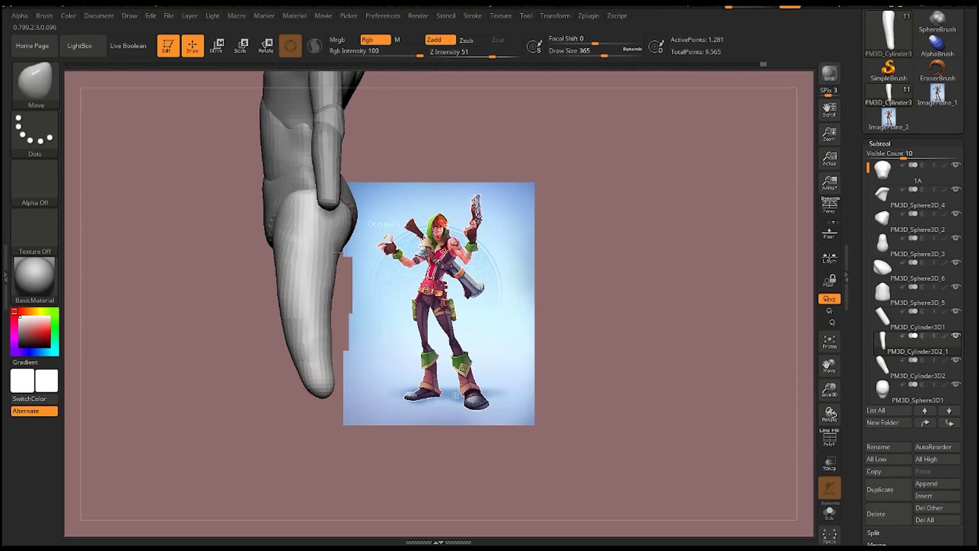
left_click_drag(280, 276, 185, 244)
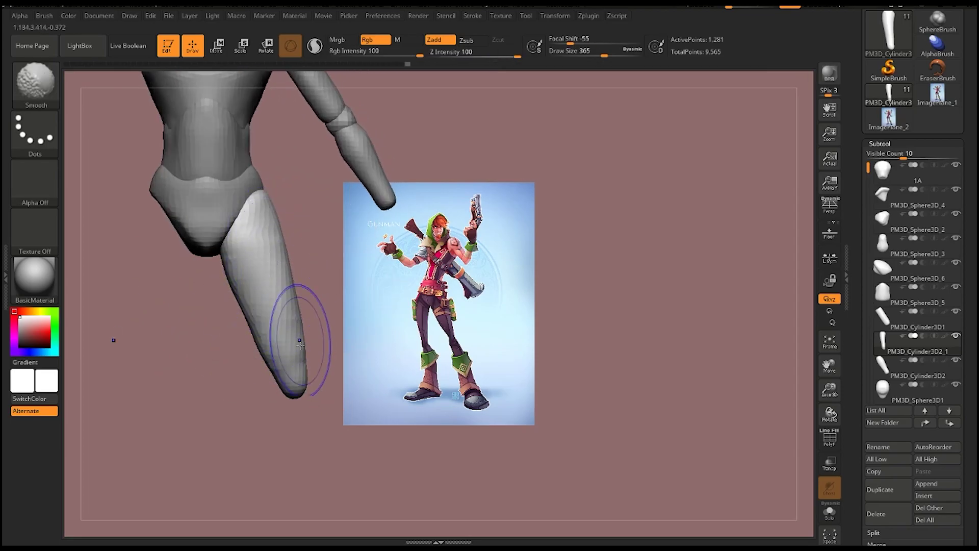
mouse_move(300, 339)
left_mouse_down()
mouse_move(190, 317)
mouse_move(173, 324)
mouse_move(296, 334)
left_mouse_up()
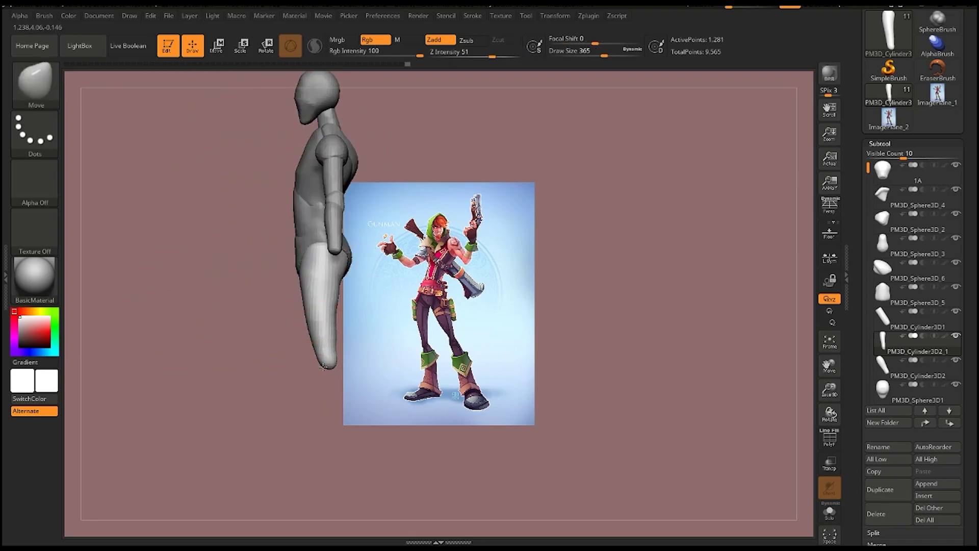
mouse_move(323, 366)
left_mouse_down()
mouse_move(265, 331)
mouse_move(268, 294)
left_mouse_up()
Step: Reposition the leg with the Transpose gizmo and pull it with the Move brush
key("w")
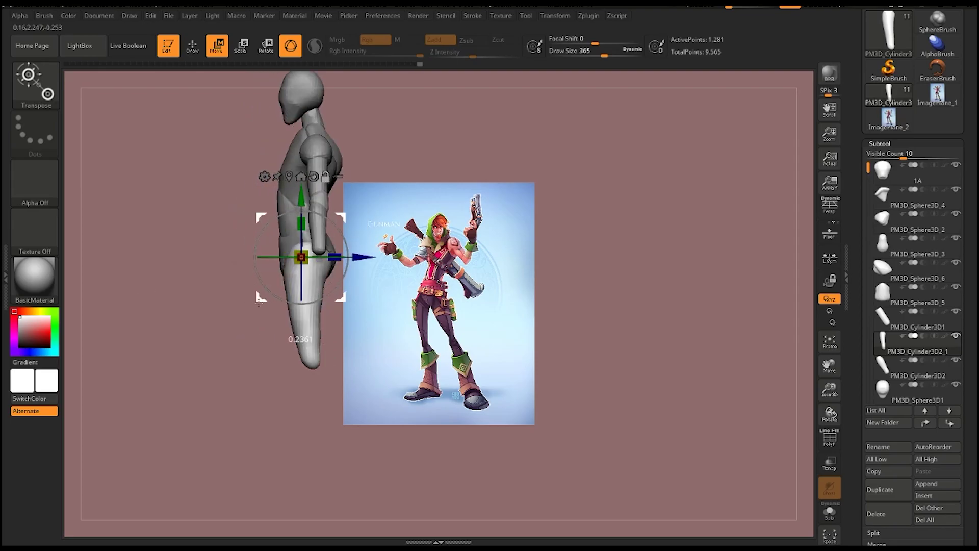
key("b")
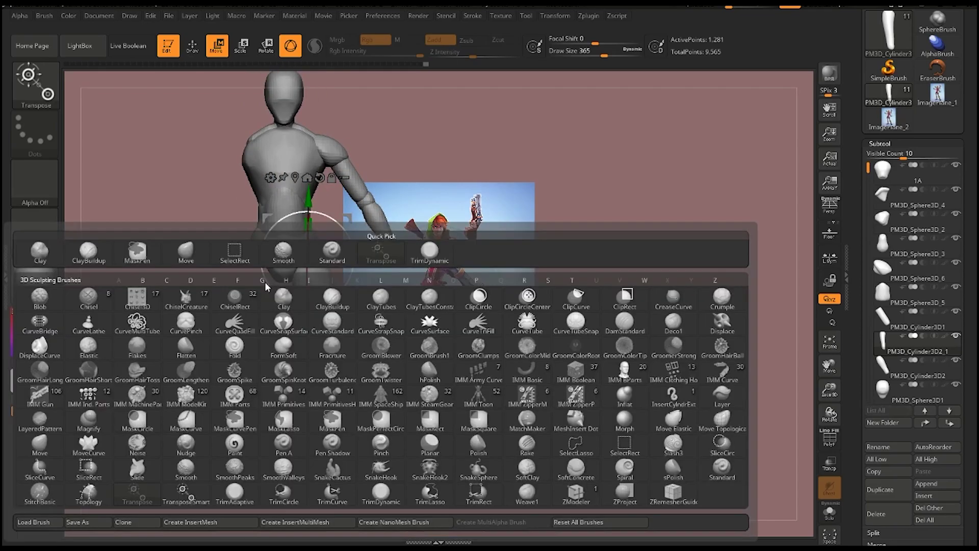
key("m")
key("v")
left_click_drag(169, 275, 116, 271)
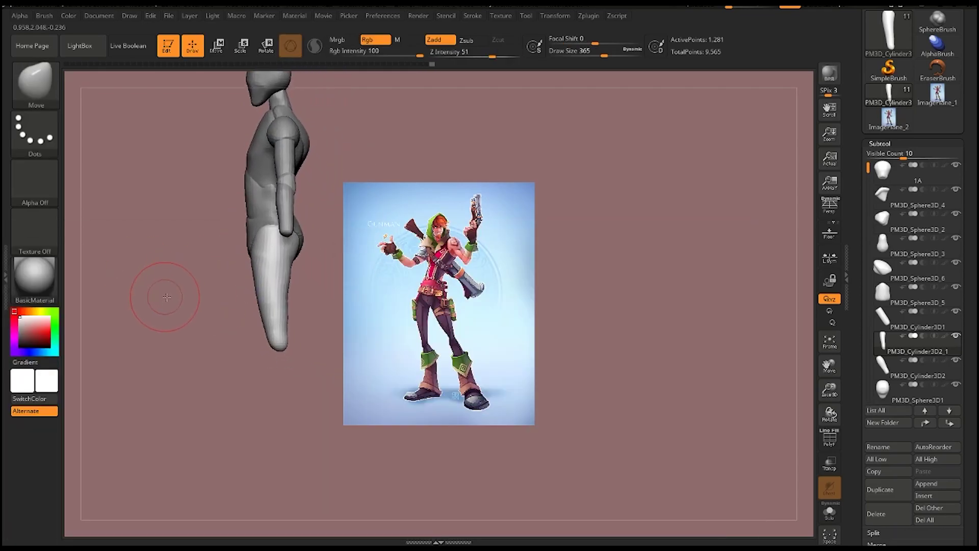
left_click_drag(189, 284, 303, 315)
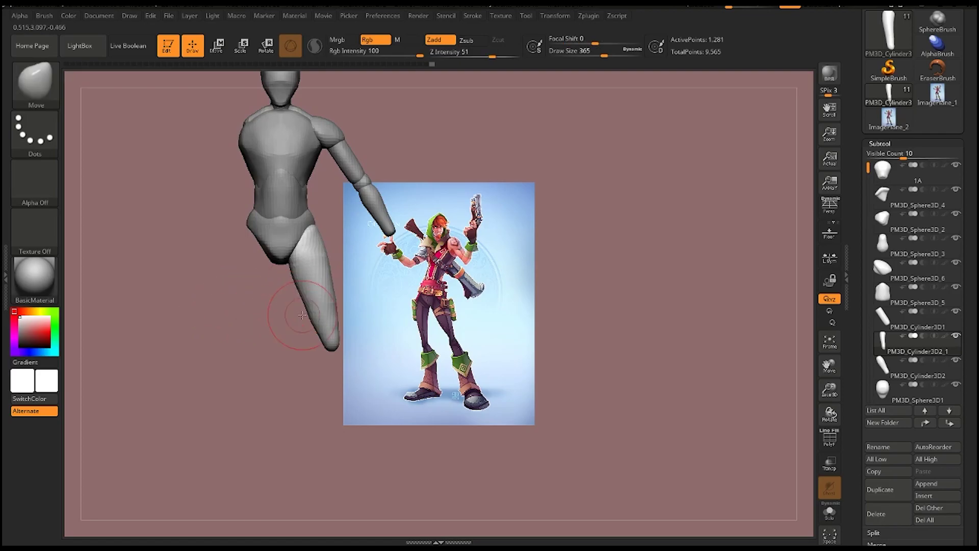
Step: Duplicate the leg as a new subtool and move the copy down as the lower leg
left_click(874, 489)
key("w")
mouse_move(285, 240)
left_mouse_down()
mouse_move(260, 444)
mouse_move(312, 453)
mouse_move(136, 351)
mouse_move(227, 304)
mouse_move(280, 240)
mouse_move(183, 232)
mouse_move(251, 235)
left_mouse_up()
left_click(288, 234, "alt")
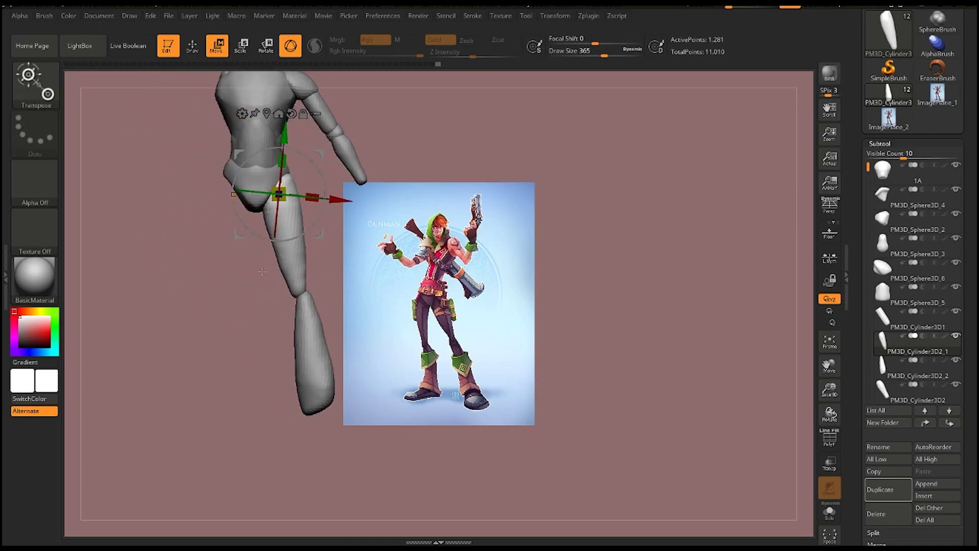
left_click(311, 378, "alt")
Step: Reshape the lower leg's calf silhouette with the Move brush
key("b")
key("m")
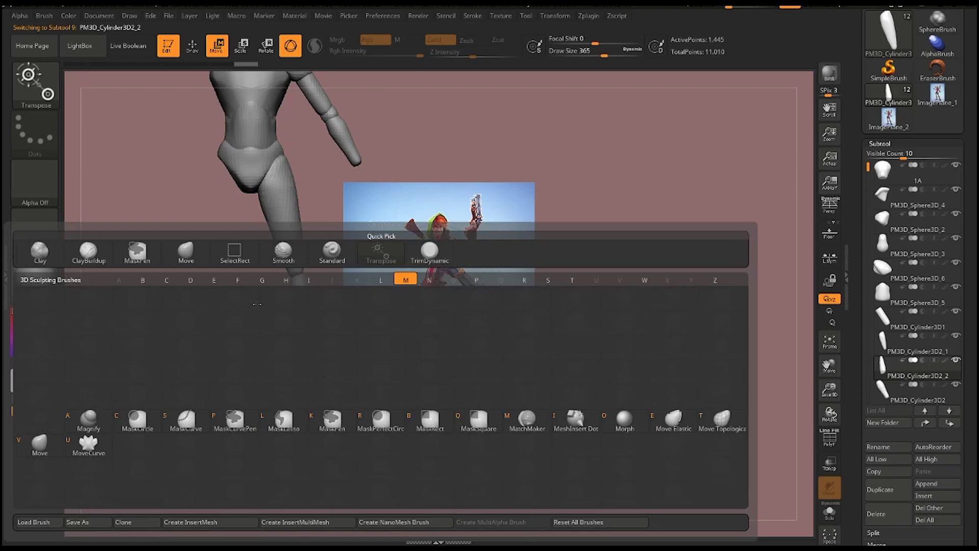
key("v")
mouse_move(251, 386)
left_mouse_down()
mouse_move(227, 384)
mouse_move(330, 334)
left_mouse_up()
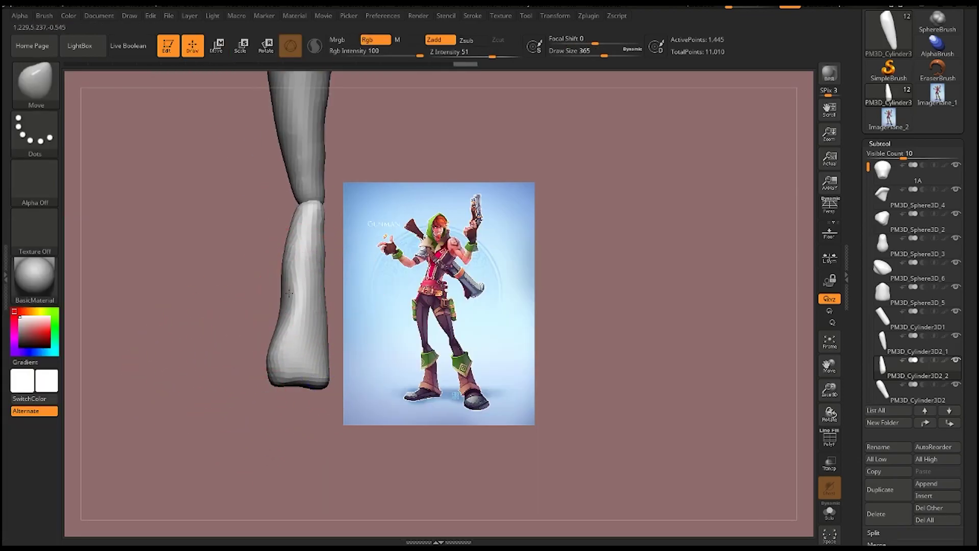
left_click_drag(341, 316, 203, 343)
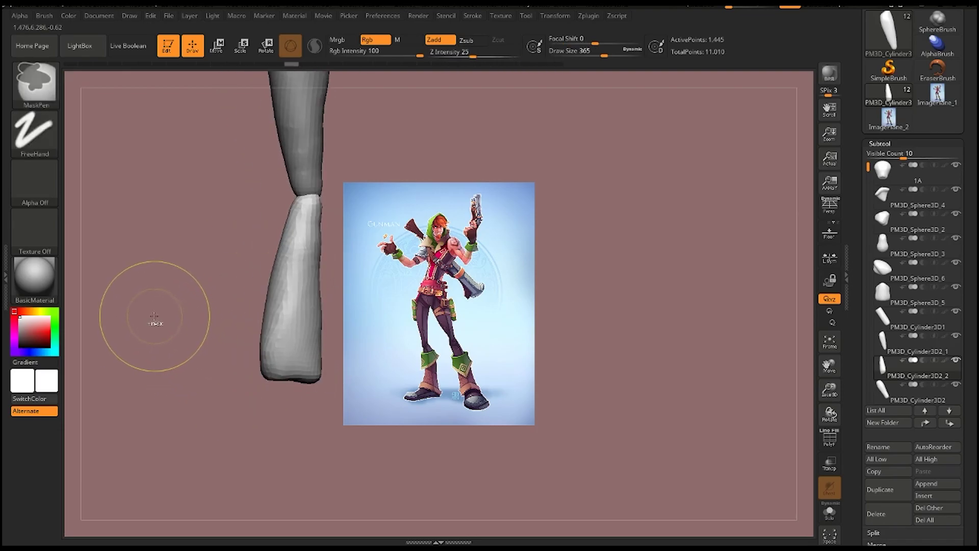
left_click_drag(154, 316, 195, 324)
Step: Rotate the lower leg at the knee, undo to straight, and enlarge the brush to 393
key("w")
left_click_drag(273, 289, 356, 215)
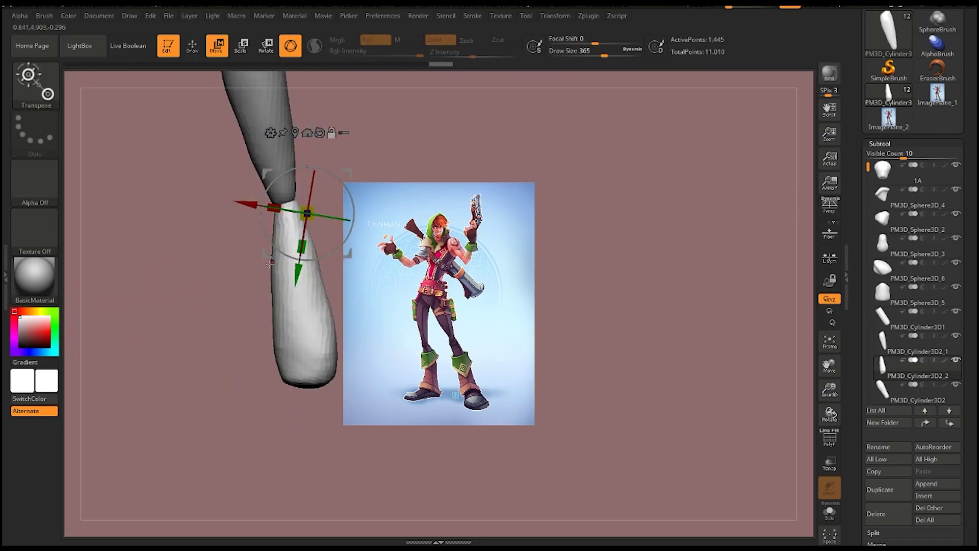
left_click_drag(261, 251, 286, 203)
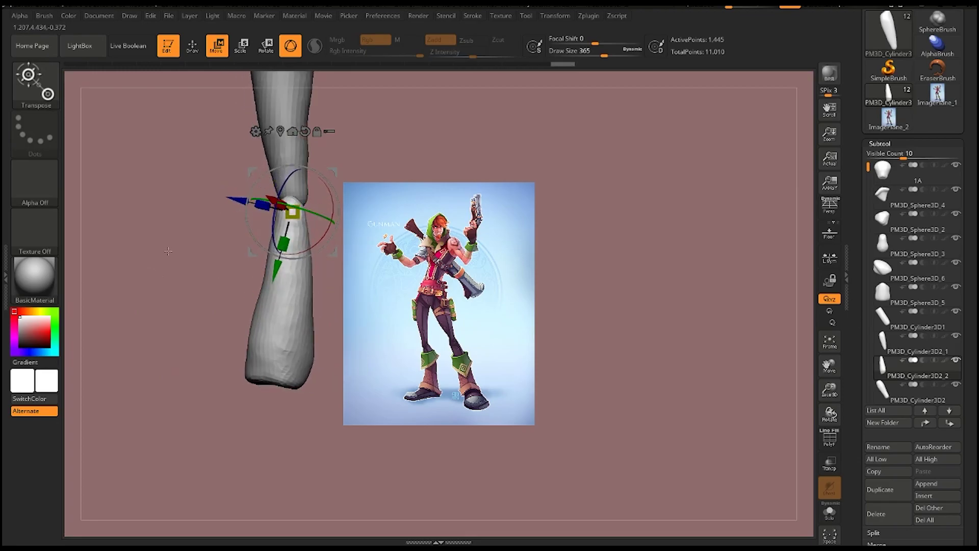
key("ctrl+z")
key("ctrl+z")
key("ctrl+z")
key("ctrl+z")
key("q")
key("space")
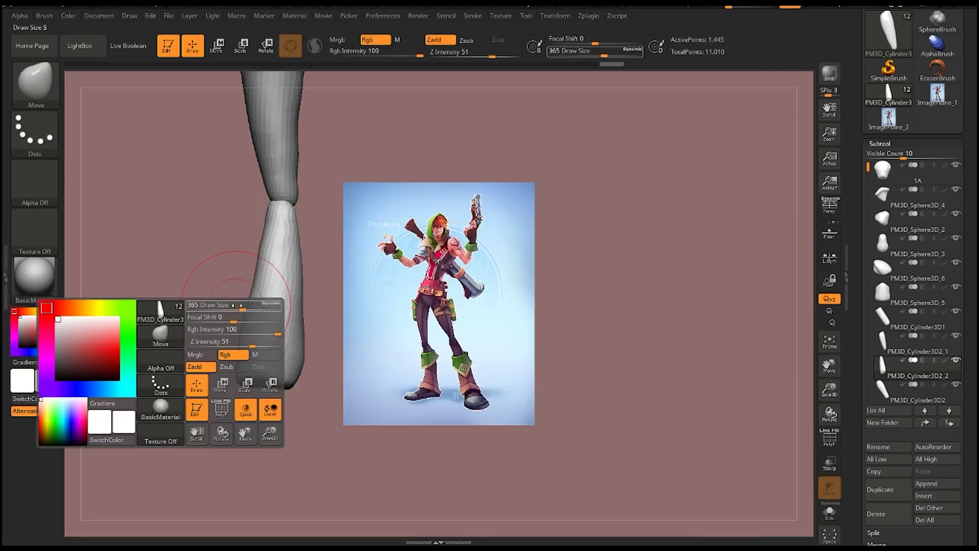
left_click_drag(237, 305, 246, 306)
Step: Step back and forth through undo/redo history to settle the bent leg pose
key("ctrl+shift+z")
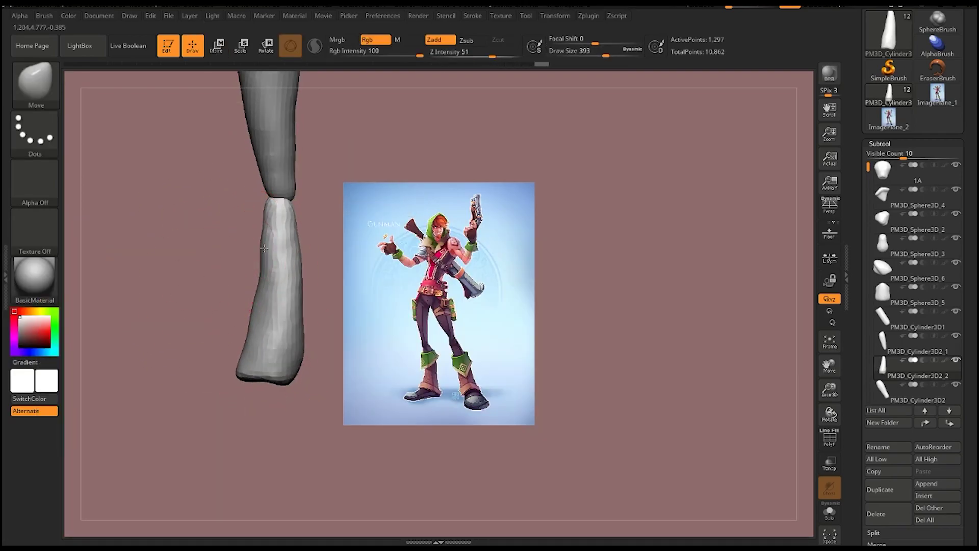
key("ctrl+shift+z")
key("ctrl+shift+z")
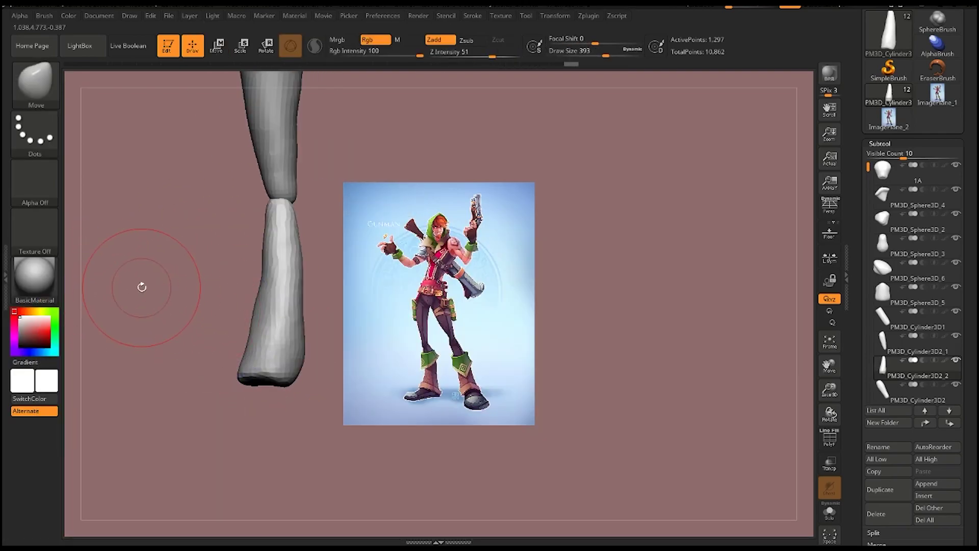
key("ctrl+shift+z")
key("ctrl+shift+z")
key("ctrl+shift+z")
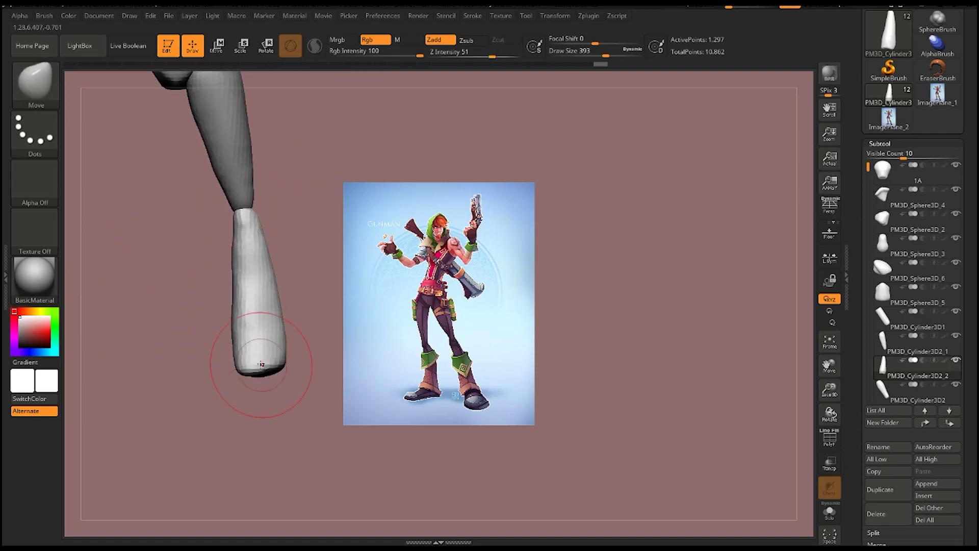
key("ctrl+shift+z")
key("ctrl+shift+z")
key("ctrl+shift+z")
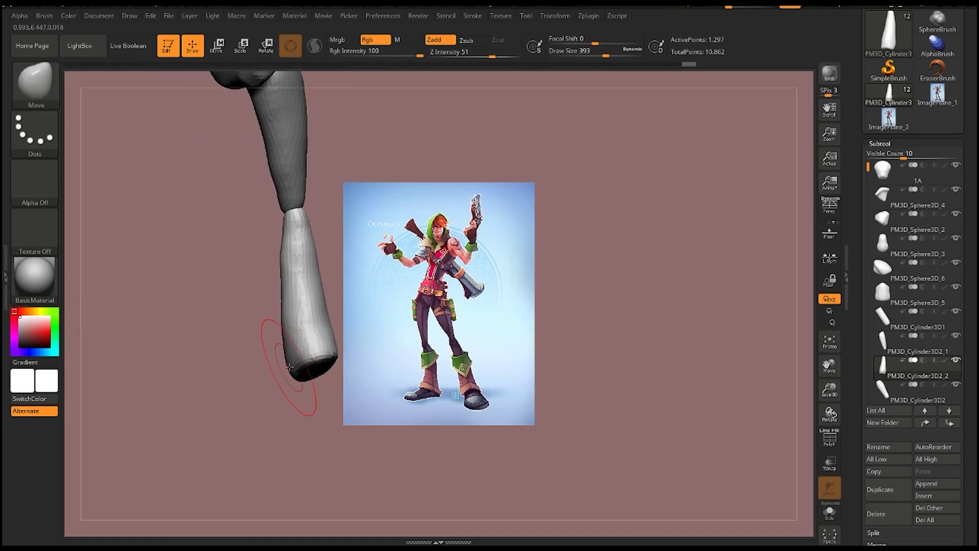
key("ctrl+z")
key("ctrl+z")
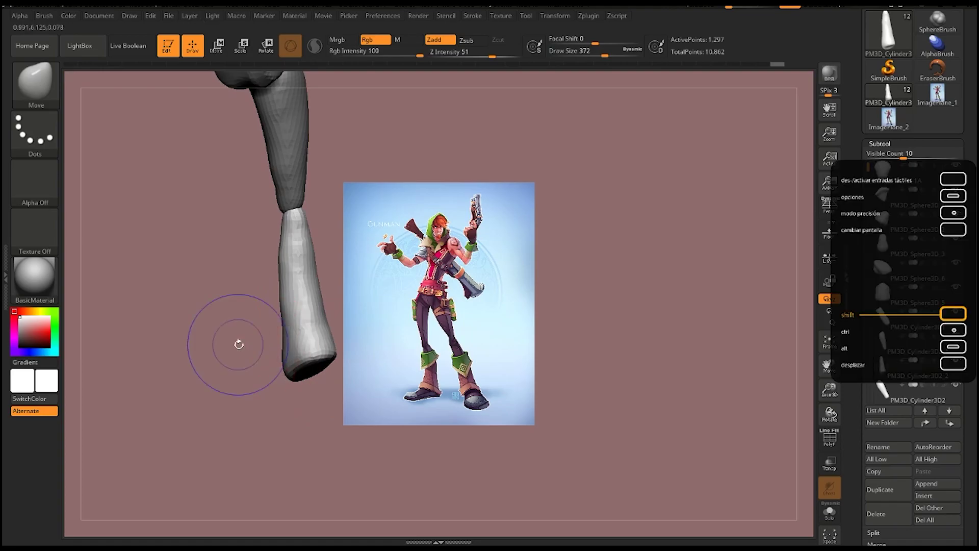
key("ctrl+z")
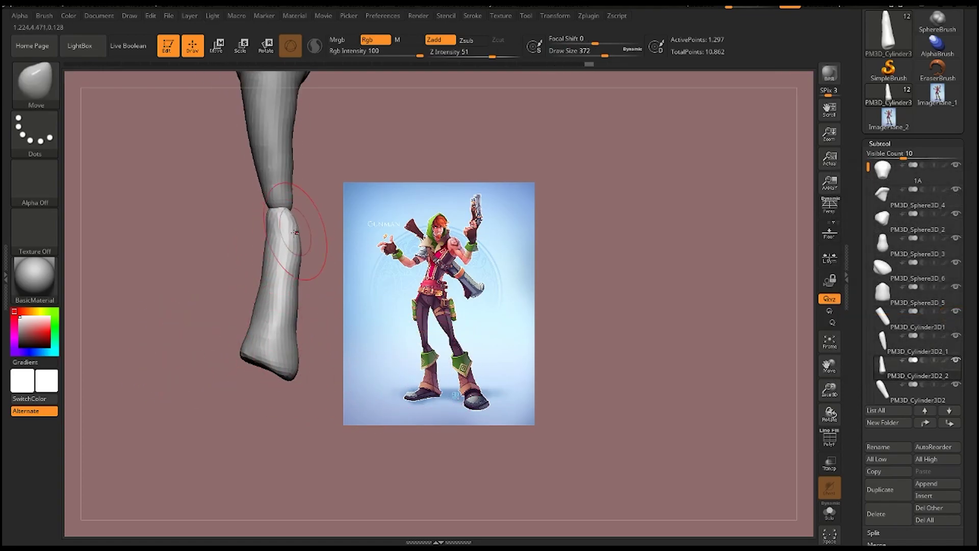
key("ctrl+shift+z")
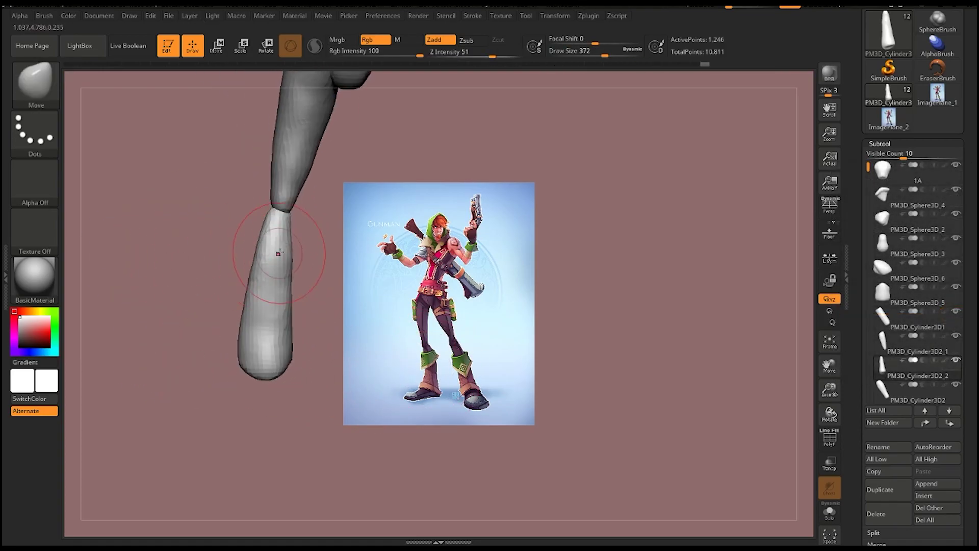
key("ctrl+z")
key("ctrl+z")
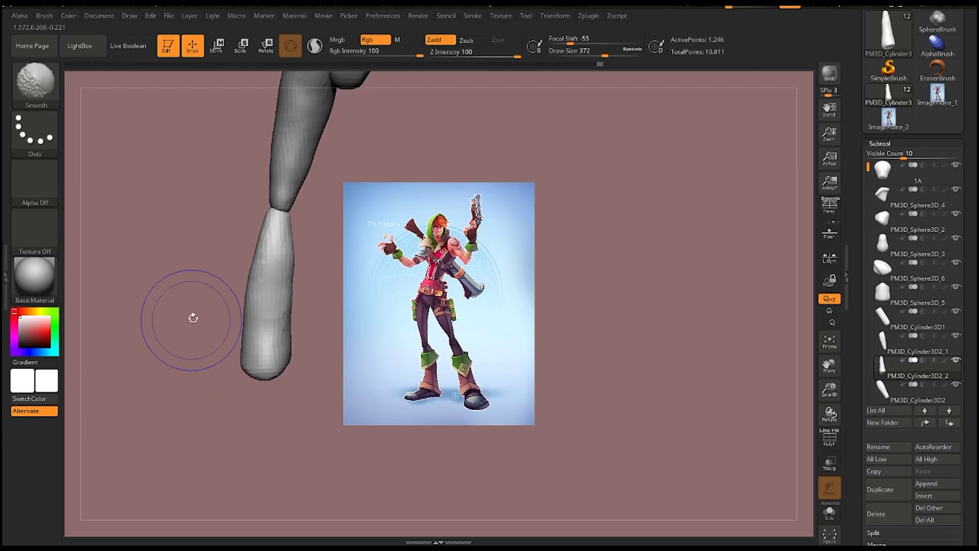
key("ctrl+shift+z")
key("ctrl+shift+z")
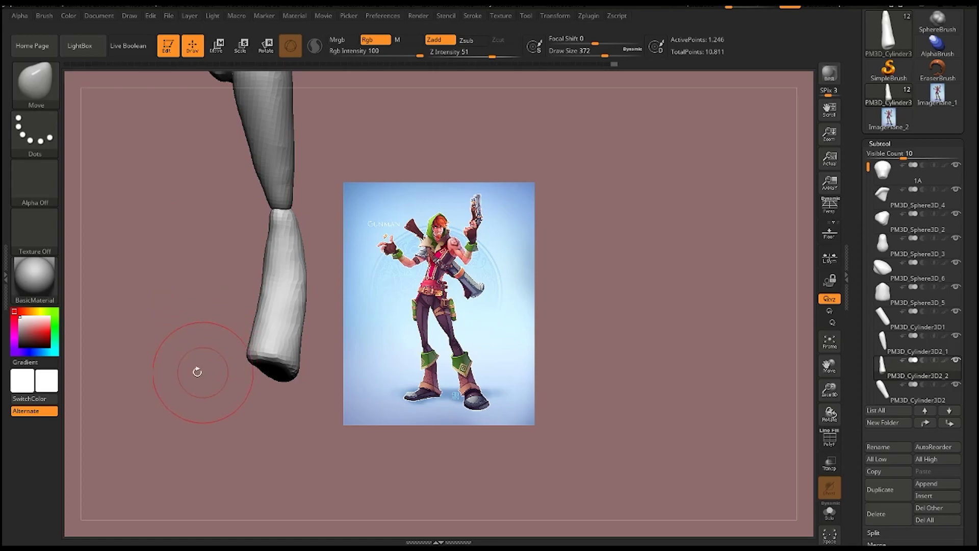
key("ctrl+shift+z")
key("ctrl+shift+z")
key("ctrl+shift+z")
key("ctrl+shift+z")
key("ctrl+shift+z")
key("ctrl+shift+z")
key("ctrl+shift+z")
key("ctrl+shift+z")
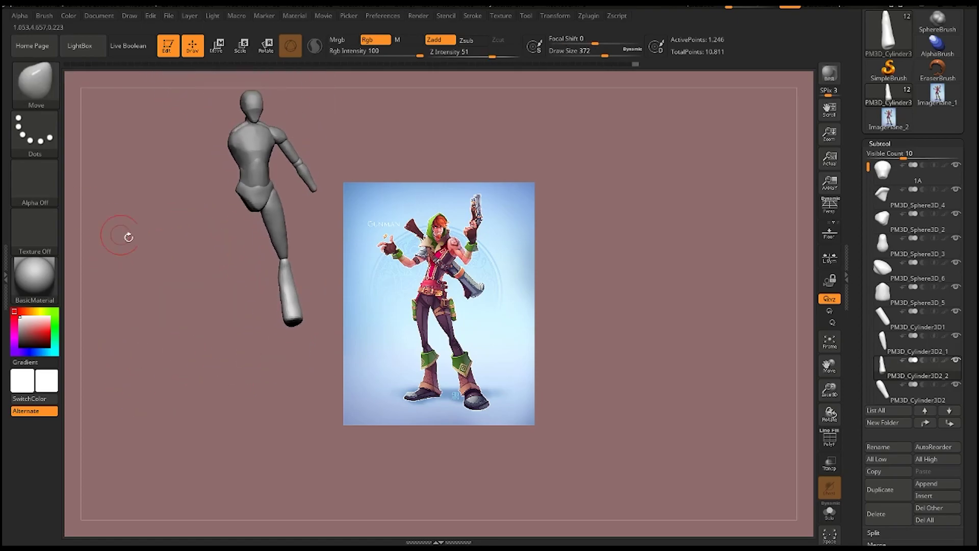
key("ctrl+shift+z")
key("ctrl+shift+z")
key("ctrl+shift+z")
key("ctrl+shift+z")
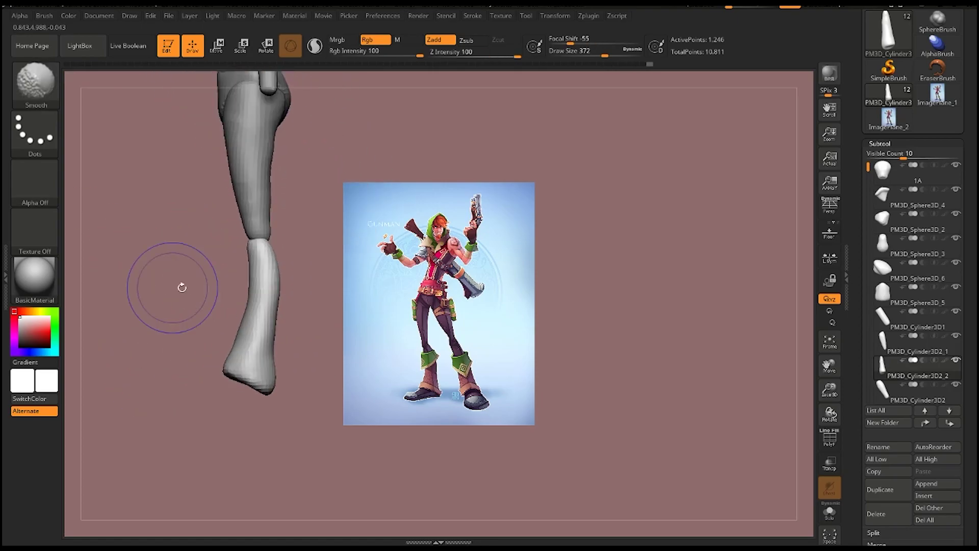
key("ctrl+shift+z")
key("ctrl+shift+z")
key("ctrl+shift+z")
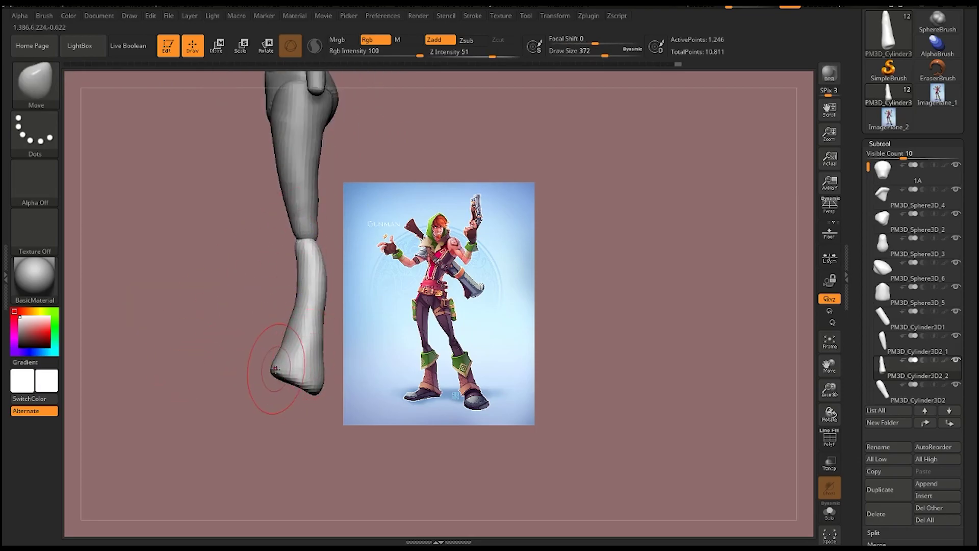
key("ctrl+shift+z")
key("ctrl+shift+z")
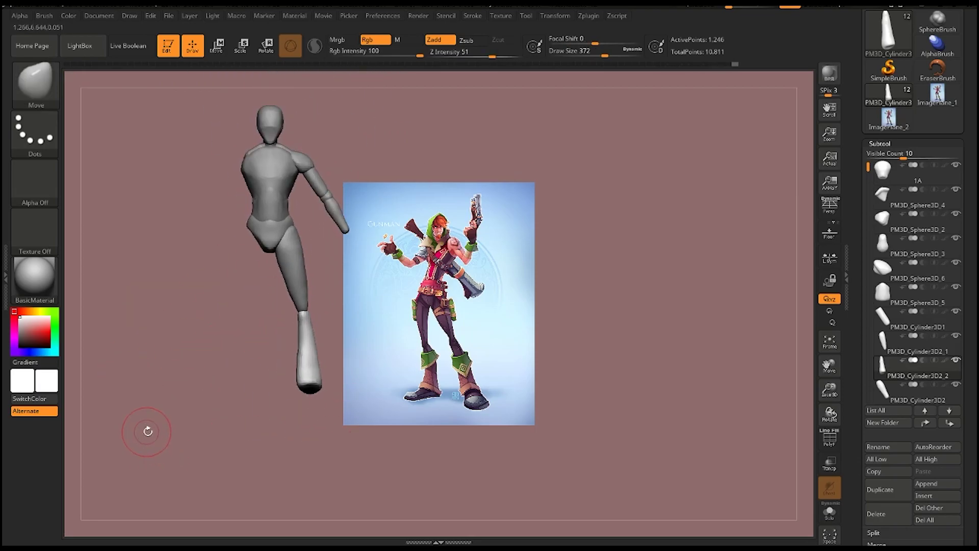
Step: Duplicate the pelvis sphere and scale the copy down into a foot piece
left_click(265, 230, "alt")
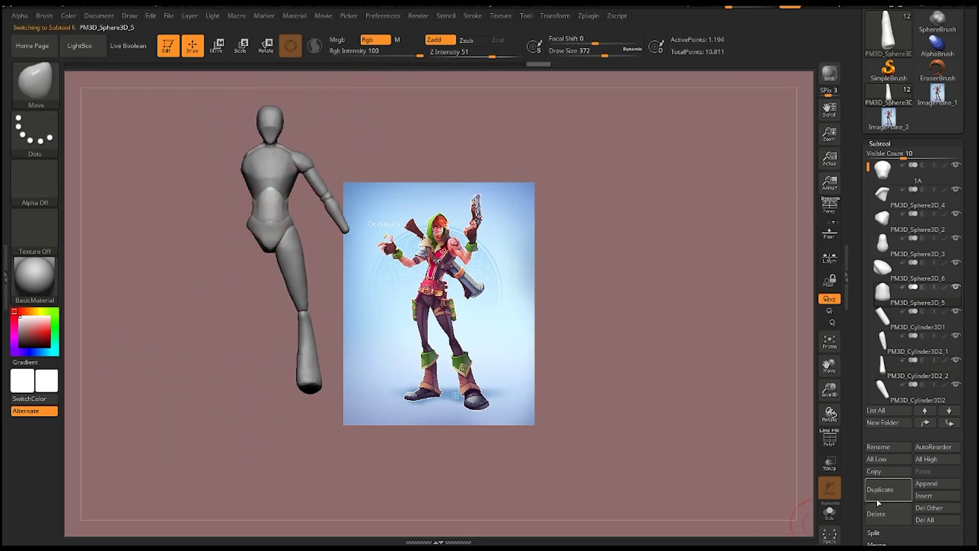
key("ctrl+shift+z")
key("ctrl+shift+z")
key("ctrl+shift+z")
key("ctrl+shift+z")
key("ctrl+shift+z")
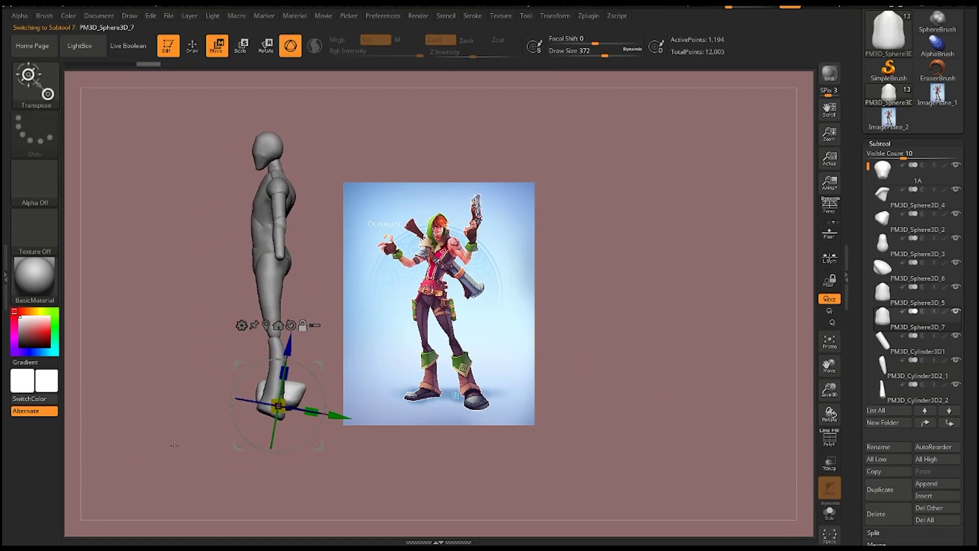
key("ctrl+shift+z")
key("ctrl+shift+z")
key("ctrl+shift+z")
key("ctrl+shift+z")
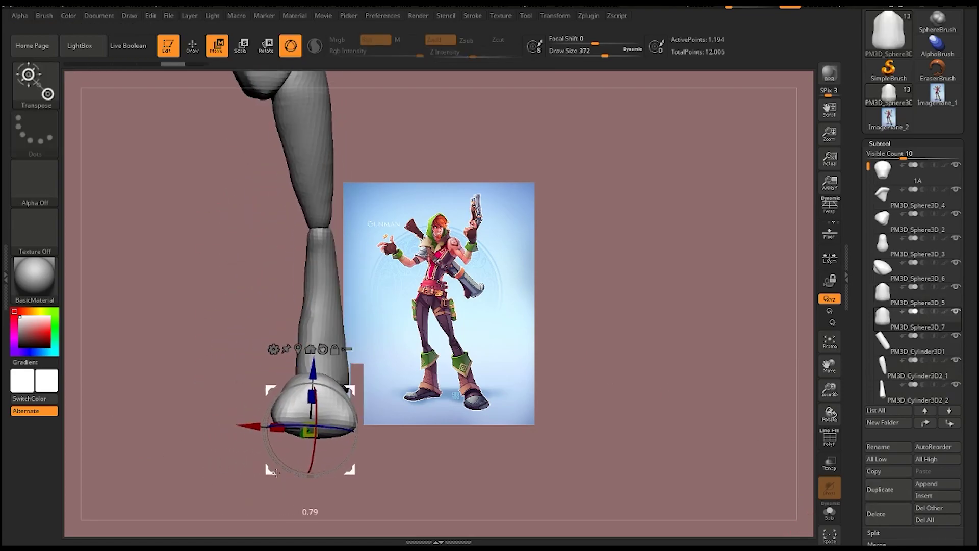
key("ctrl+shift+z")
key("ctrl+shift+z")
key("ctrl+shift+z")
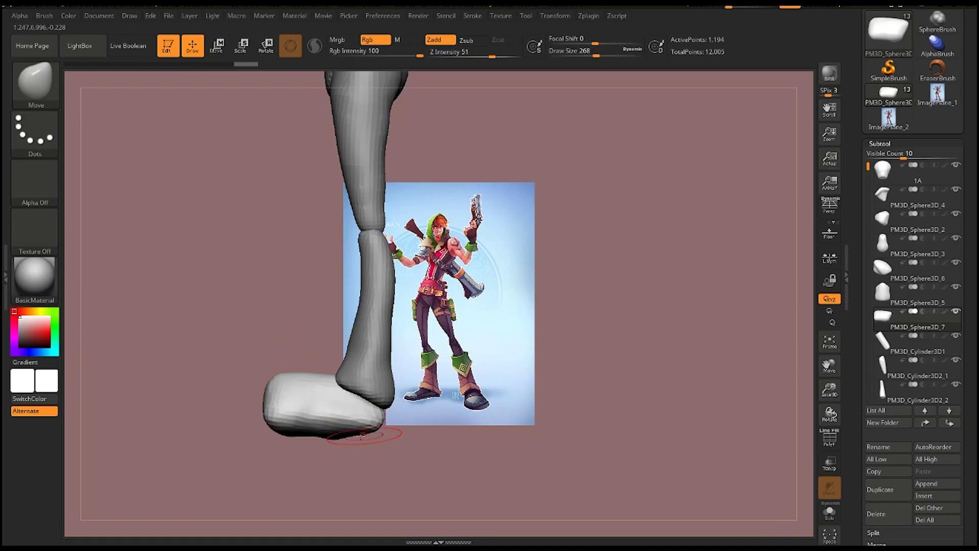
key("space")
key("ctrl+shift+z")
key("ctrl+shift+z")
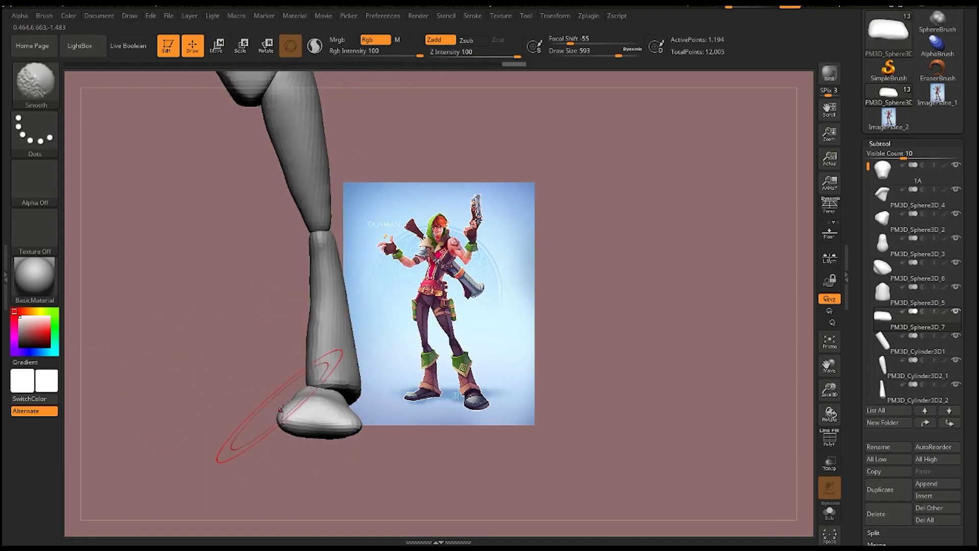
key("ctrl+shift+z")
Step: Reposition the foot and push it flatter into a rounded shoe, resizing the brush between strokes
key("ctrl+shift+z")
key("ctrl+shift+z")
key("ctrl+shift+z")
key("space")
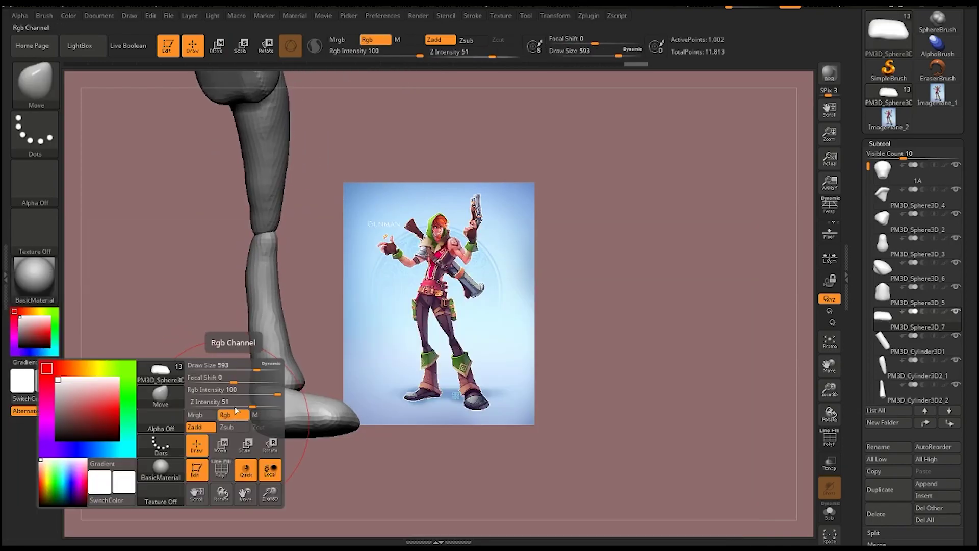
mouse_move(242, 367)
left_mouse_down()
mouse_move(220, 368)
mouse_move(257, 412)
left_mouse_up()
key("ctrl+shift+z")
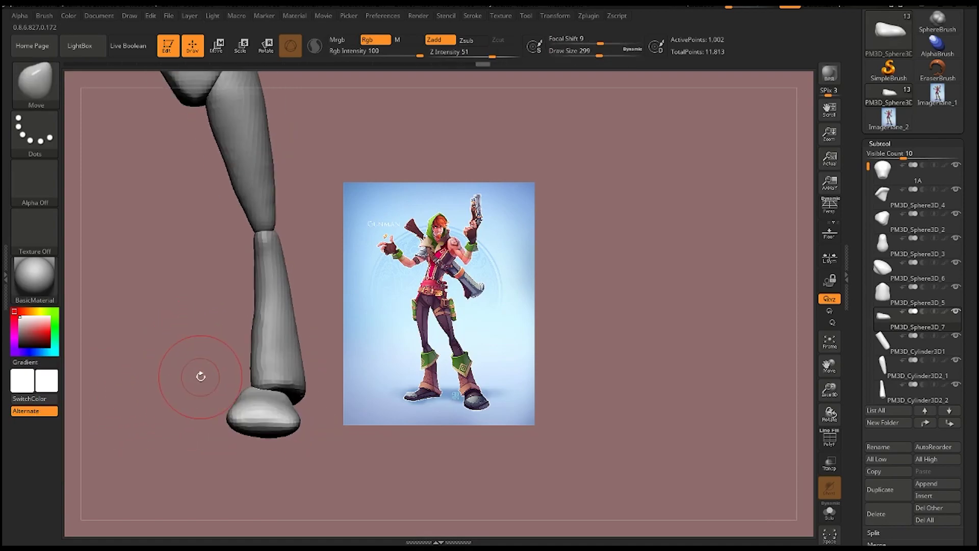
key("w")
key("ctrl+shift+z")
key("ctrl+shift+z")
key("ctrl+shift+z")
key("ctrl+shift+z")
key("ctrl+shift+z")
key("q")
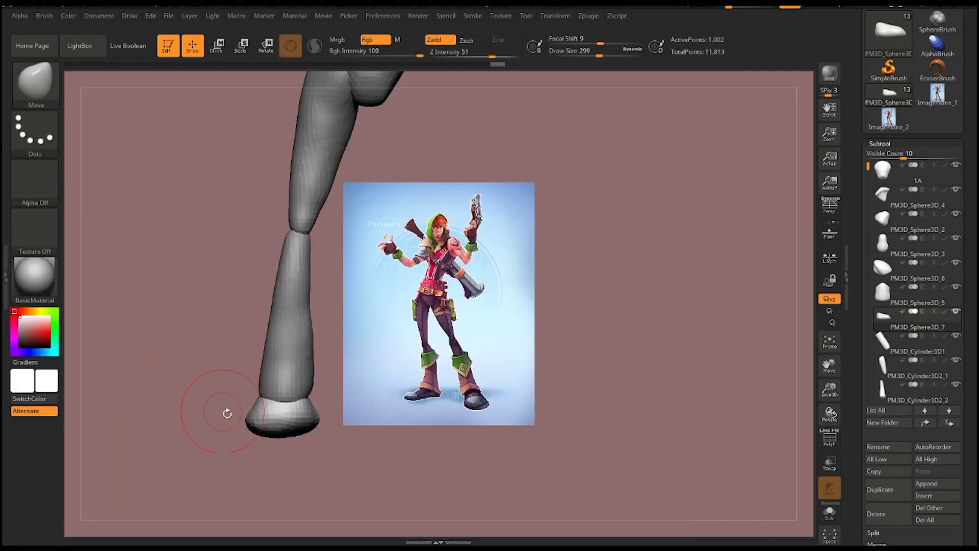
key("ctrl+shift+z")
key("ctrl+shift+z")
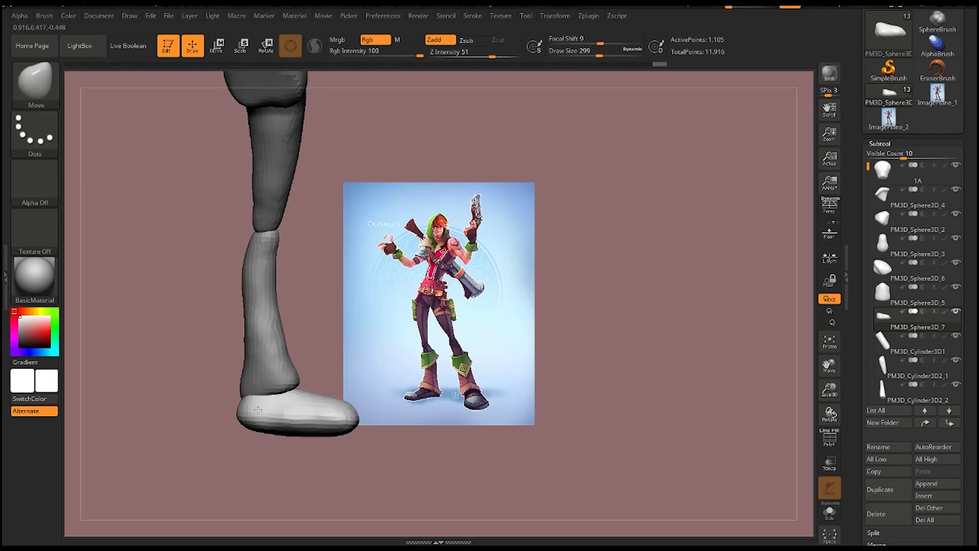
key("ctrl+shift+z")
key("space")
key("ctrl+shift+z")
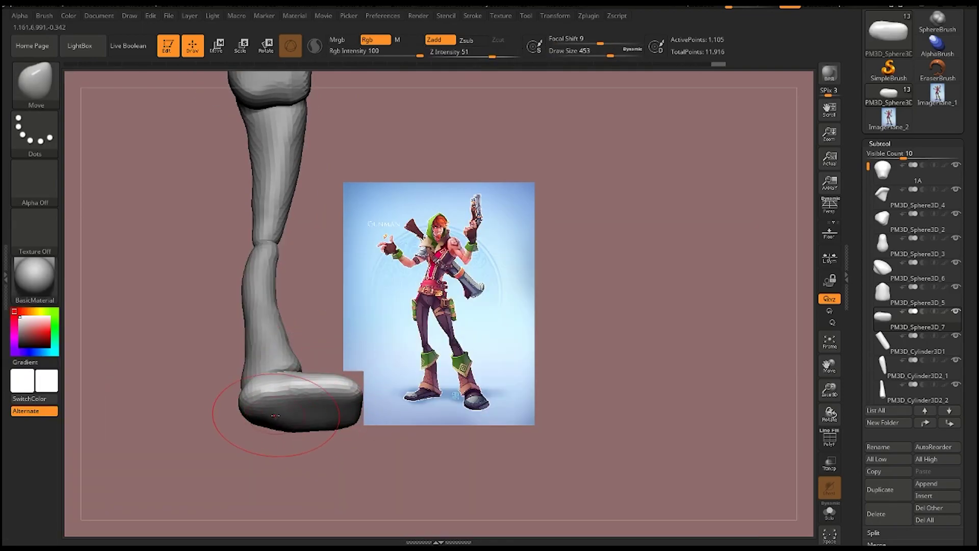
key("ctrl+shift+z")
key("ctrl+shift+z")
key("ctrl+shift+z")
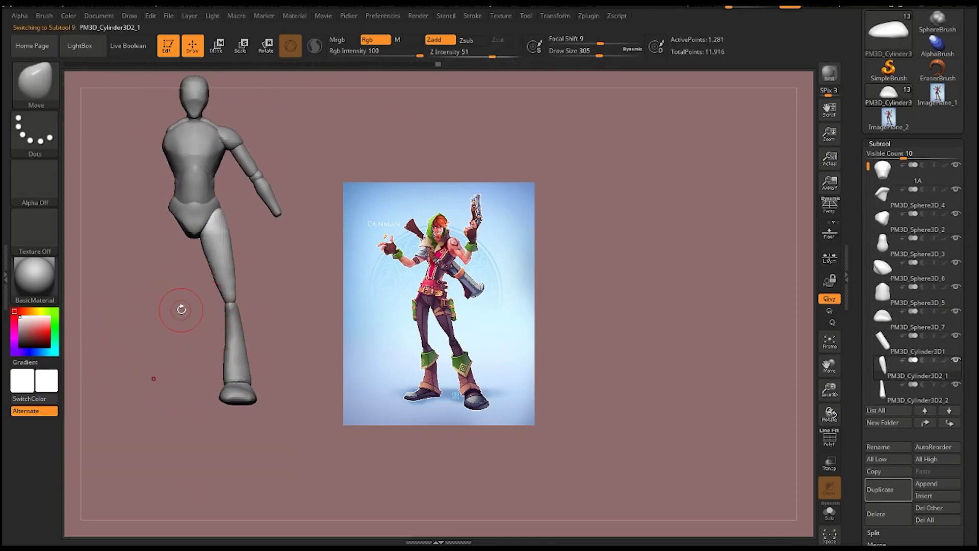
Step: Select the shin piece in side view and enlarge the Move brush
key("w")
left_click(204, 240, "alt")
left_click(232, 316, "alt")
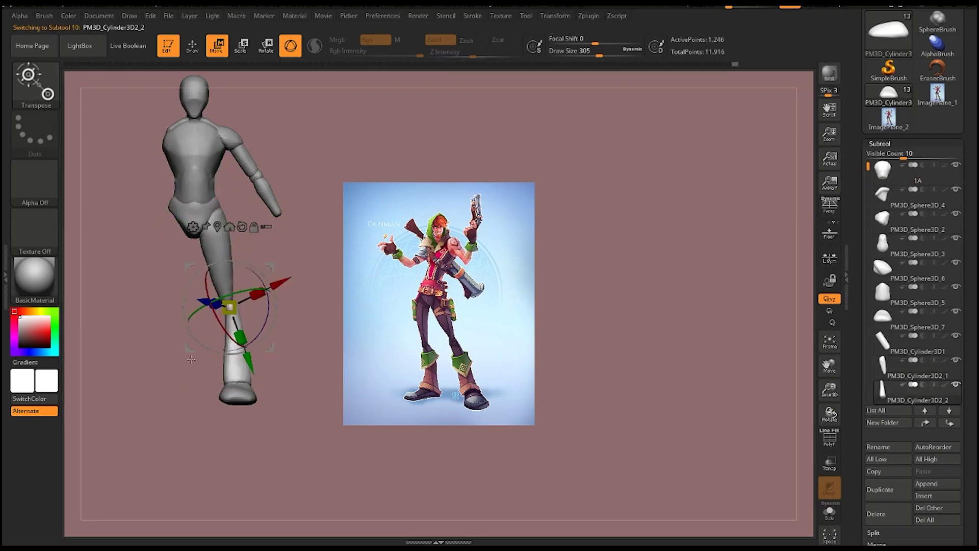
left_click_drag(142, 343, 101, 348, "shift")
key("b")
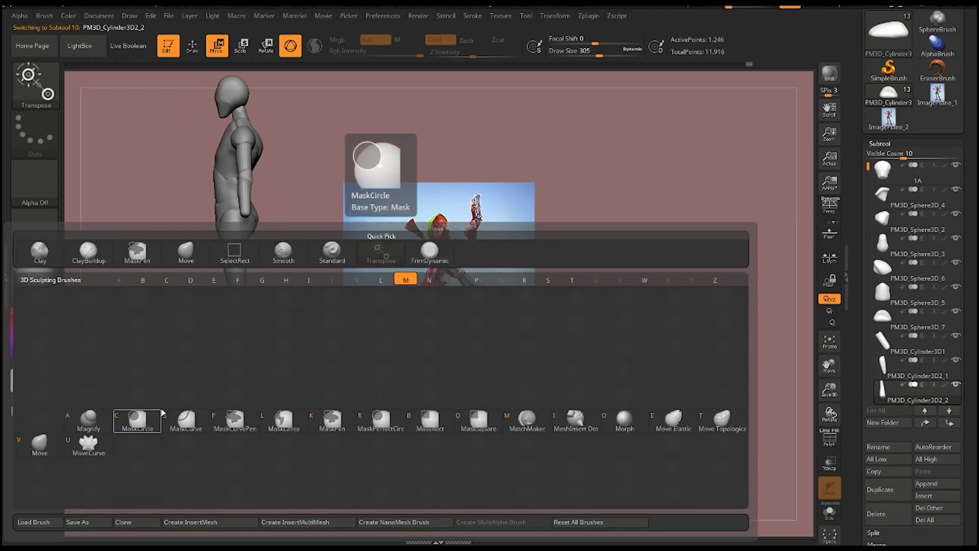
key("m")
key("v")
key("space")
left_click_drag(243, 385, 255, 308, "alt")
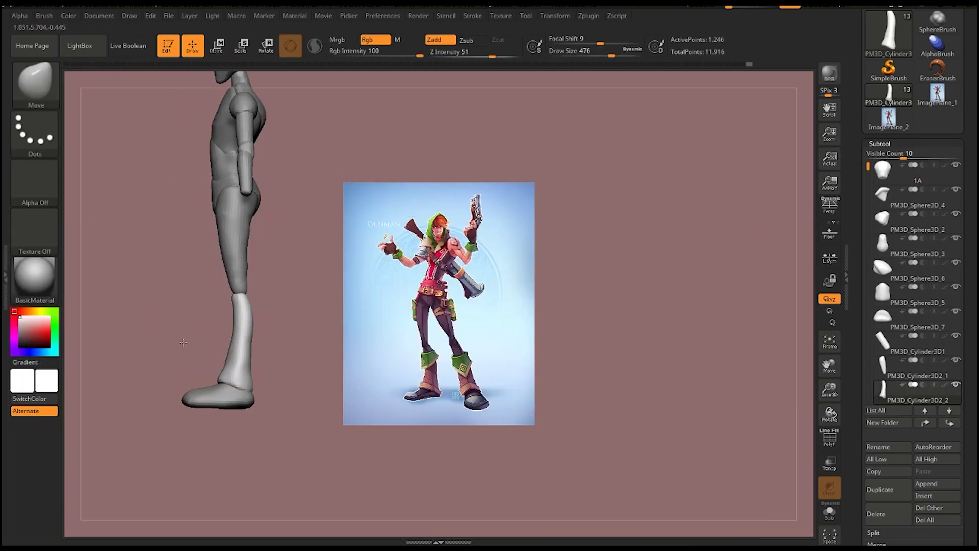
Step: Check the thigh and foot with the gizmo, then push the shin near the ankle
left_click(213, 210, "alt")
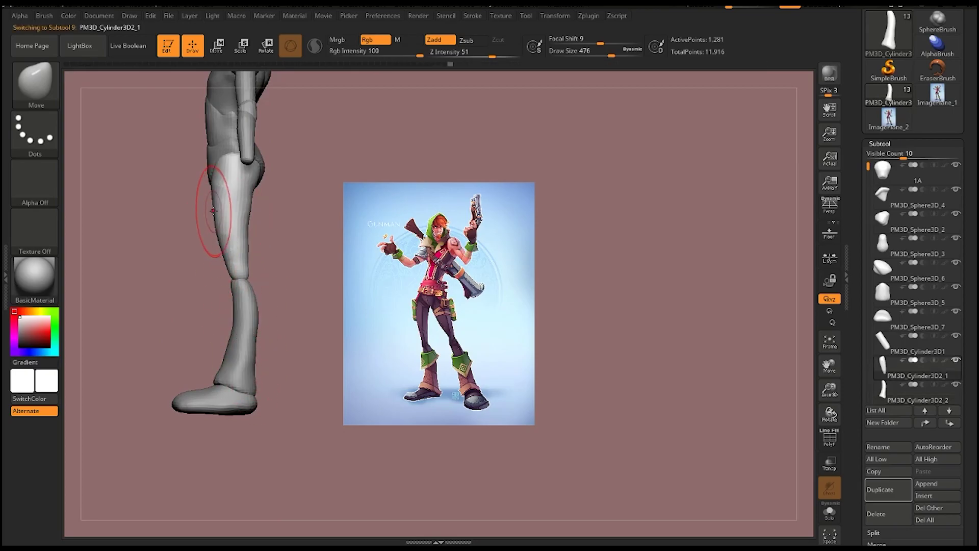
left_click_drag(162, 198, 204, 370, "alt")
left_click(245, 378, "alt")
key("w")
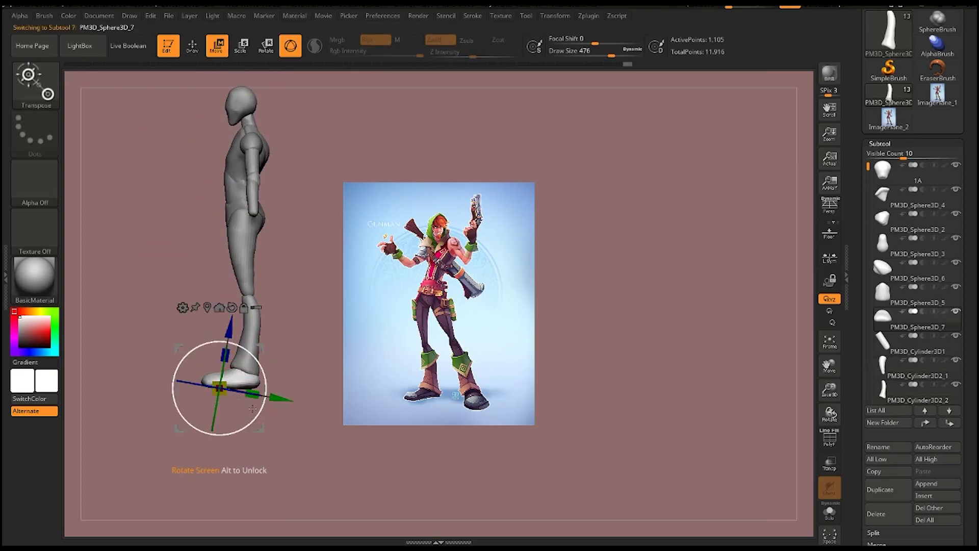
left_click(254, 321, "alt")
key("b")
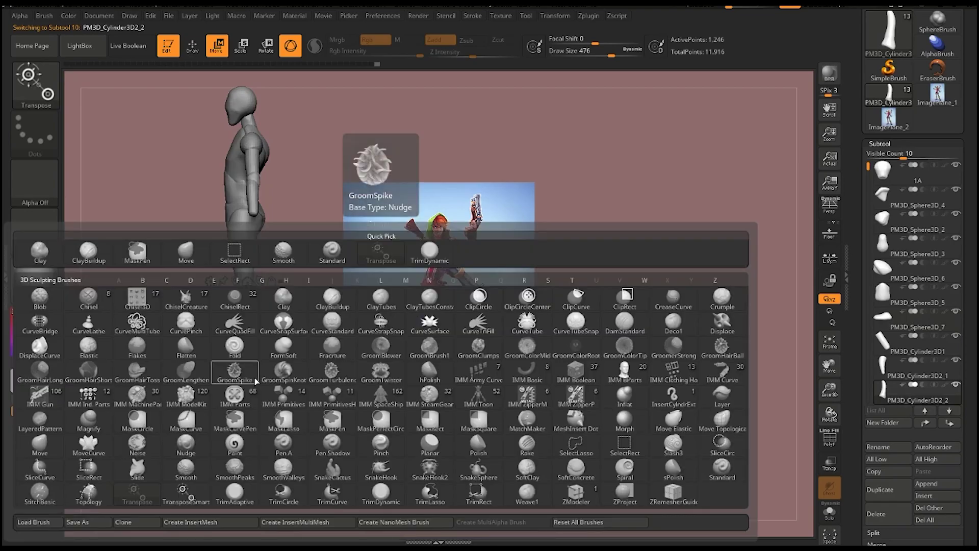
key("m")
key("v")
key("q")
left_click_drag(262, 367, 261, 371)
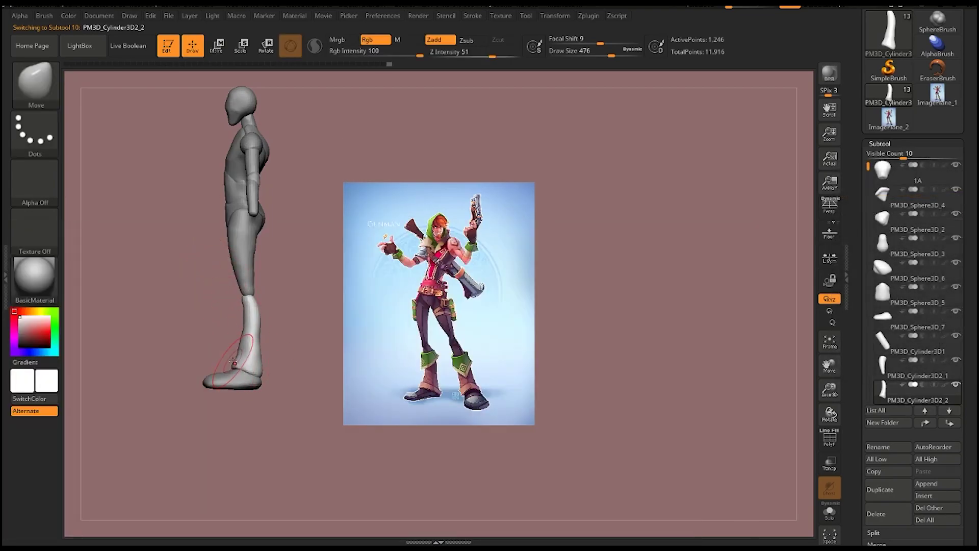
Step: Orbit around the leg with a smaller brush and select the foot piece
mouse_move(180, 310)
left_mouse_down()
mouse_move(164, 327)
mouse_move(169, 357)
left_mouse_up()
key("space")
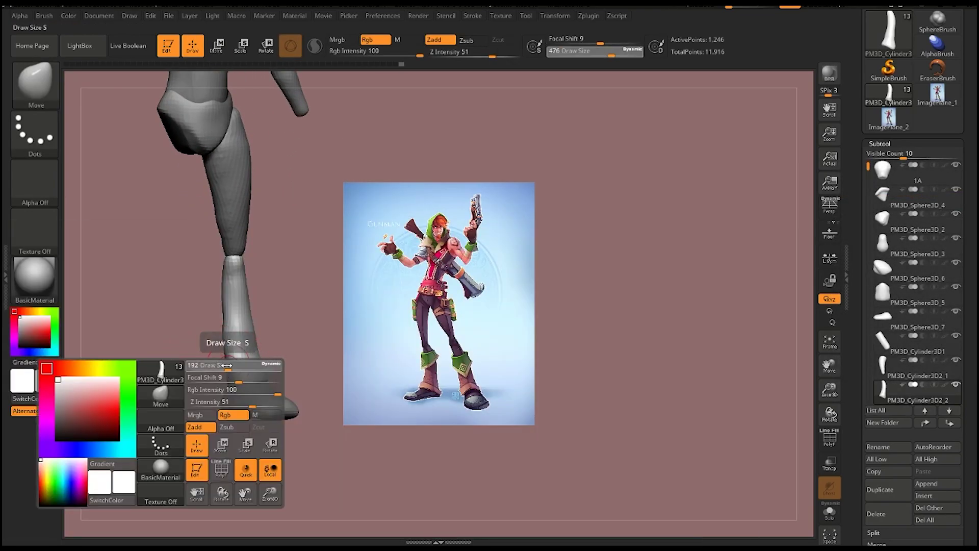
mouse_move(220, 391)
left_mouse_down()
mouse_move(137, 337)
mouse_move(187, 345)
left_mouse_up()
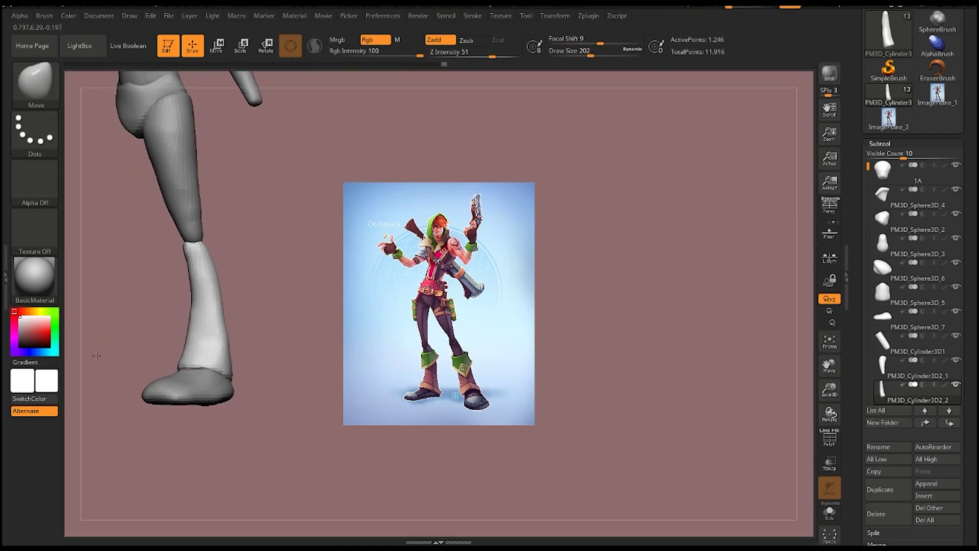
left_click_drag(144, 334, 170, 388)
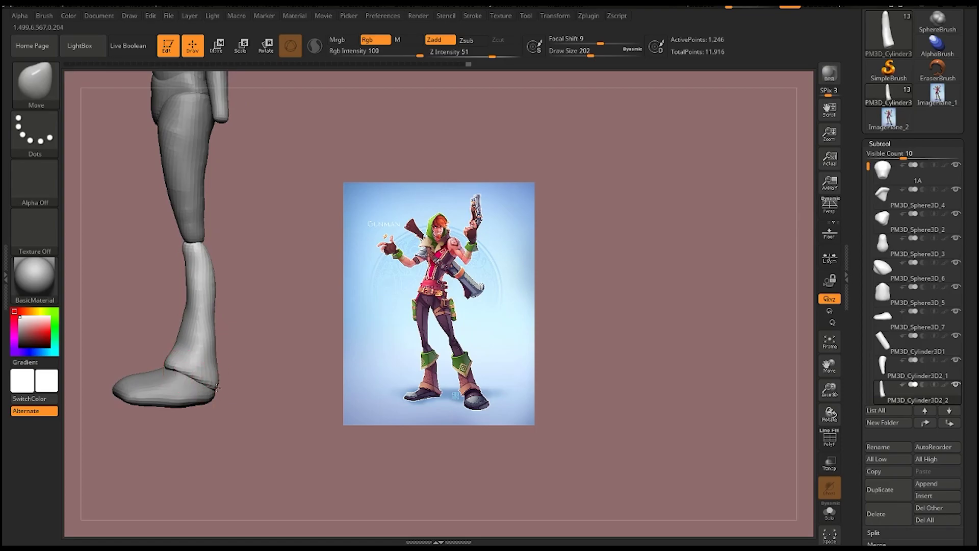
left_click(170, 388, "alt")
left_click_drag(227, 370, 239, 350)
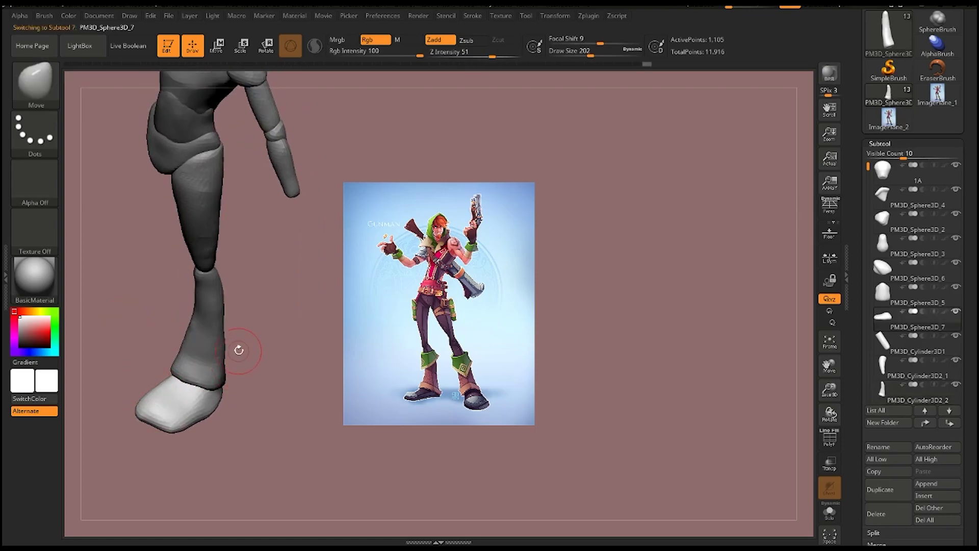
left_click_drag(202, 418, 165, 339, "alt")
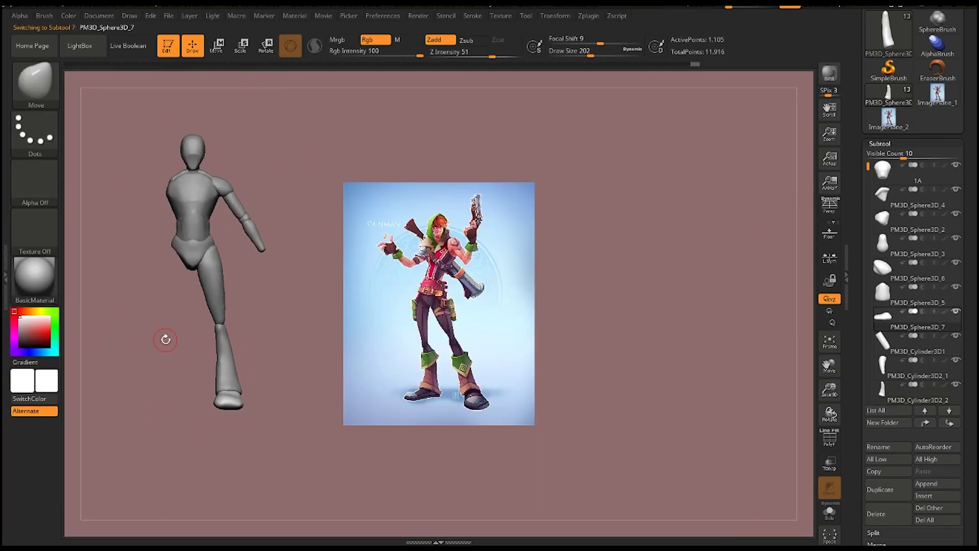
Step: Adjust the knee joint piece with the Transpose gizmo and Move brush in side view
left_click(225, 331, "alt")
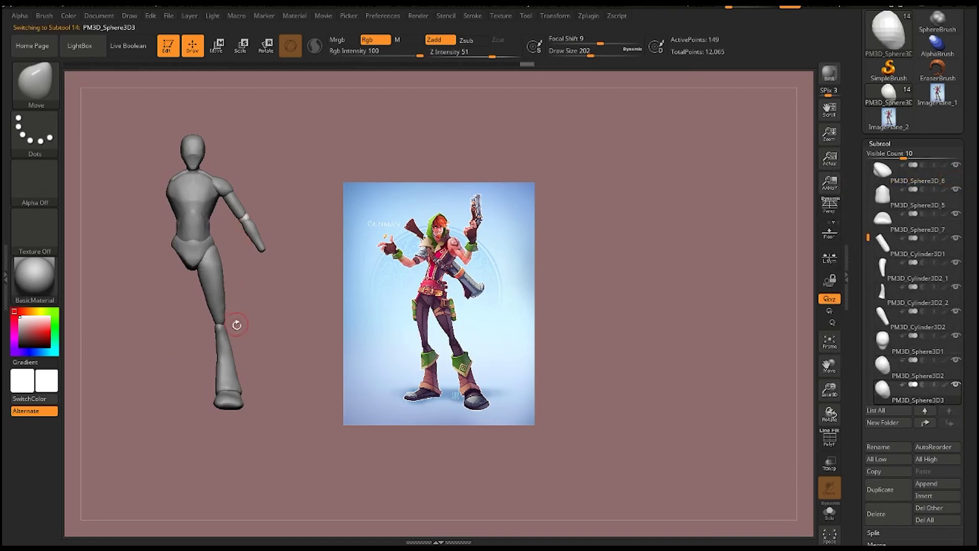
key("w")
left_click_drag(140, 407, 188, 415, "alt")
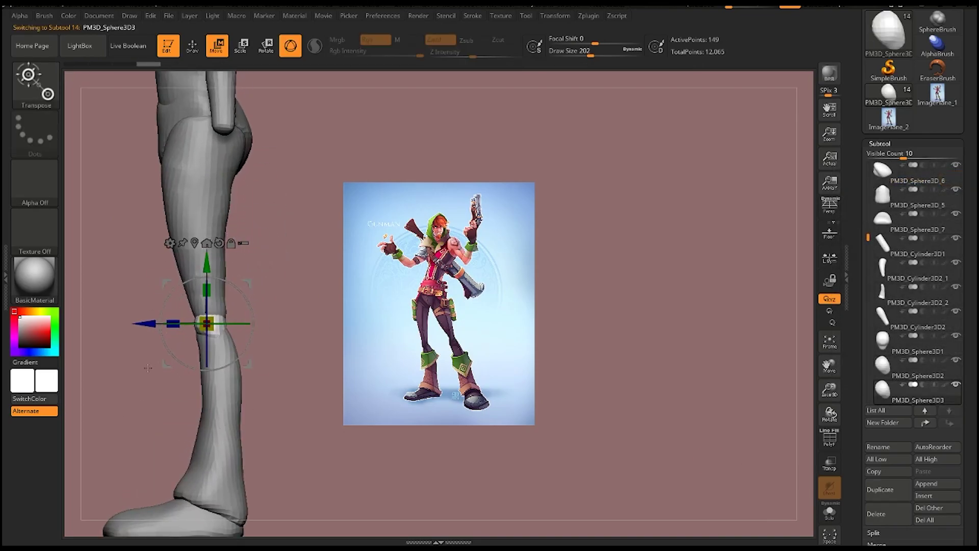
key("b")
key("m")
key("v")
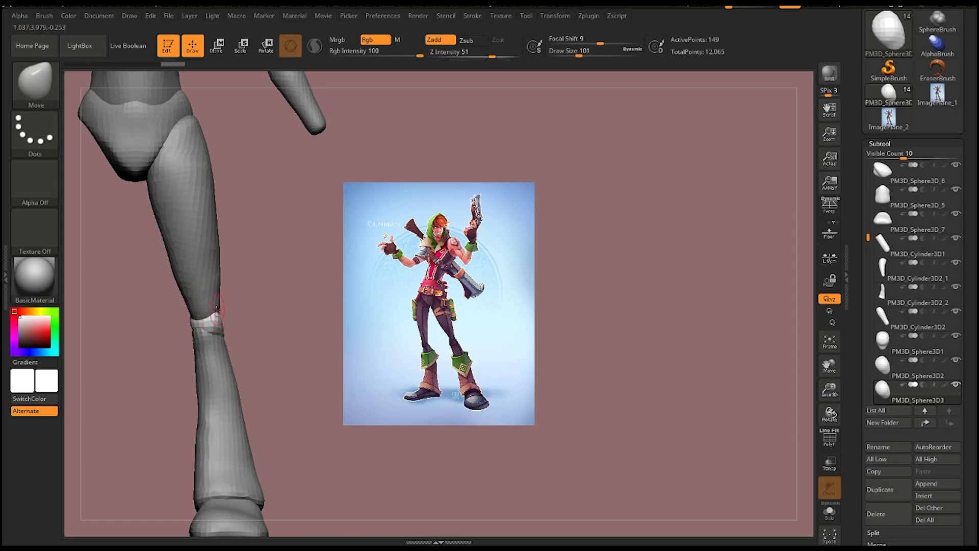
mouse_move(229, 317)
left_mouse_down()
mouse_move(122, 309)
mouse_move(221, 344)
left_mouse_up()
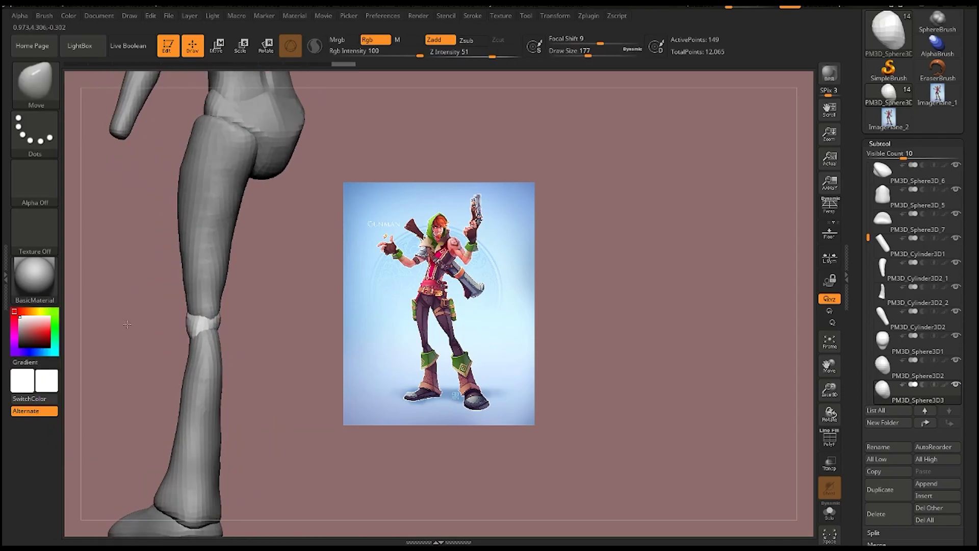
left_click_drag(183, 302, 284, 334)
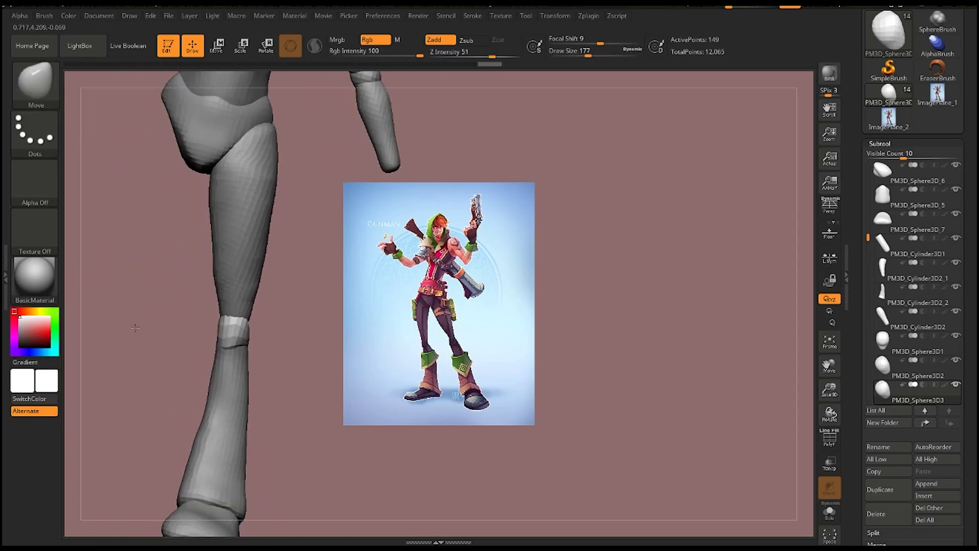
Step: Solo the lower leg to check its fit, then show all pieces and review the foot
left_click(285, 334, "alt")
left_click(830, 511)
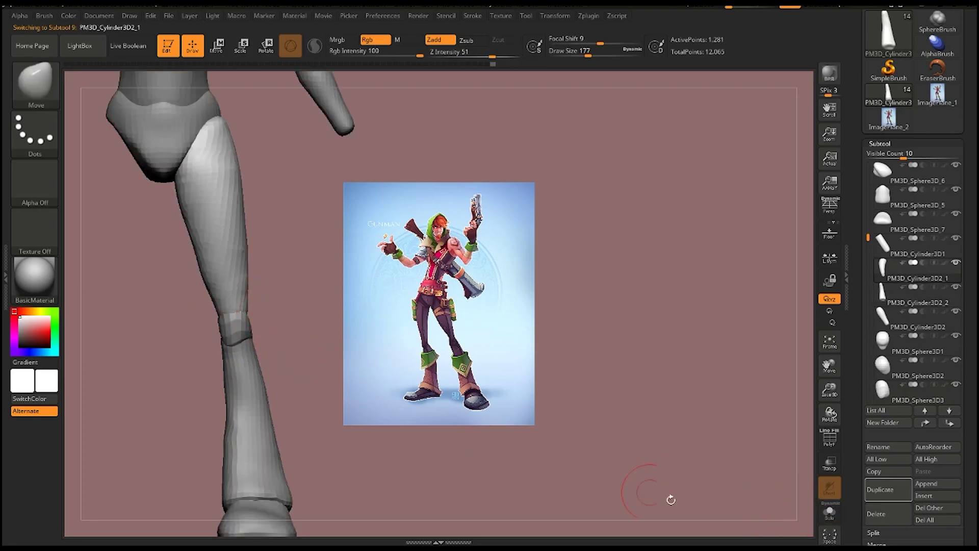
left_click(239, 318, "alt")
left_click(830, 511)
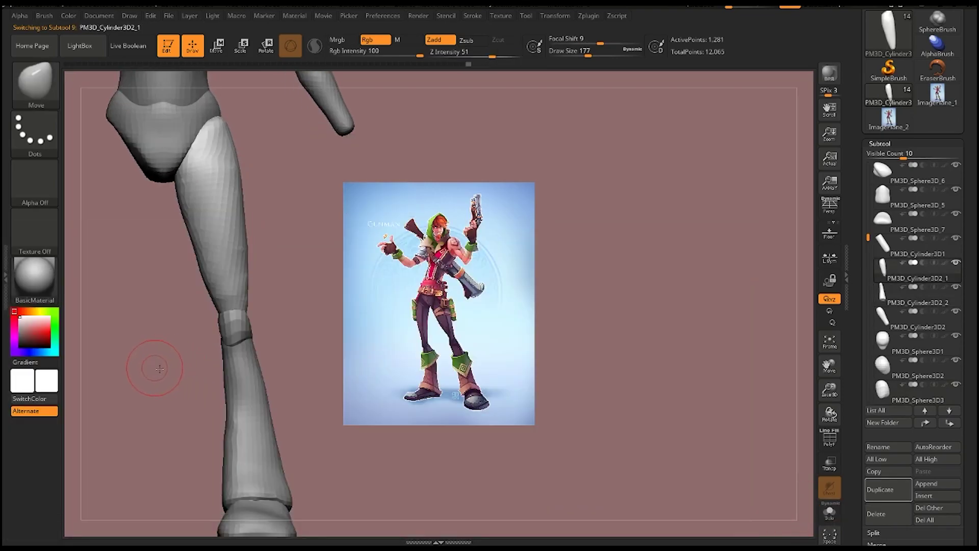
left_click_drag(160, 369, 210, 358)
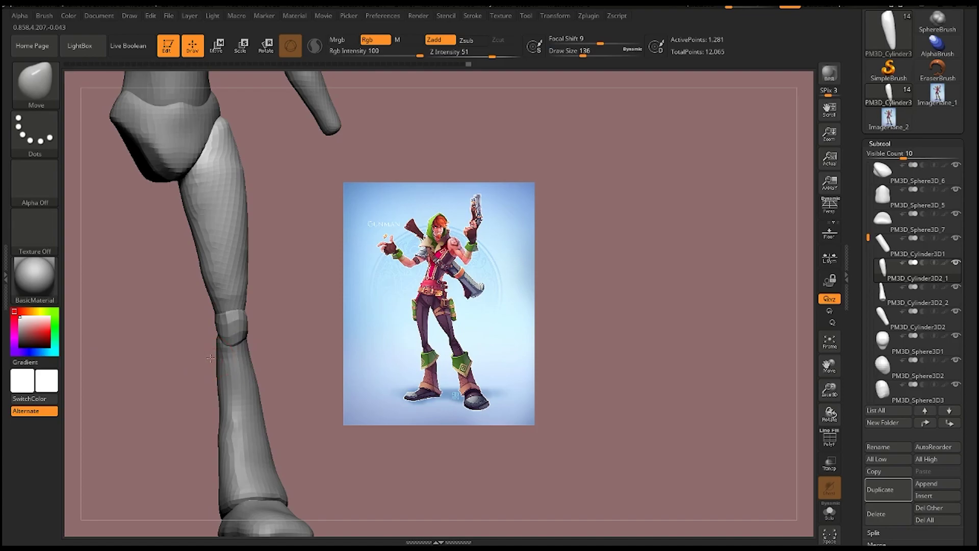
left_click(223, 388, "alt")
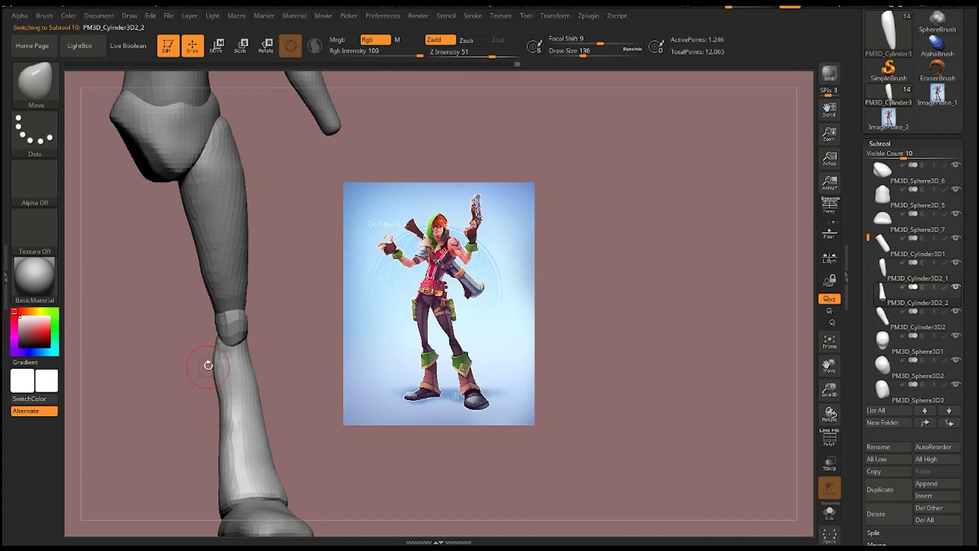
left_click_drag(208, 365, 189, 372)
mouse_move(218, 415)
left_mouse_down()
mouse_move(158, 386)
mouse_move(156, 466)
mouse_move(143, 409)
left_mouse_up()
Step: Pick a masking brush, then the TrimDynamic brush, and rotate around the leg
key("b")
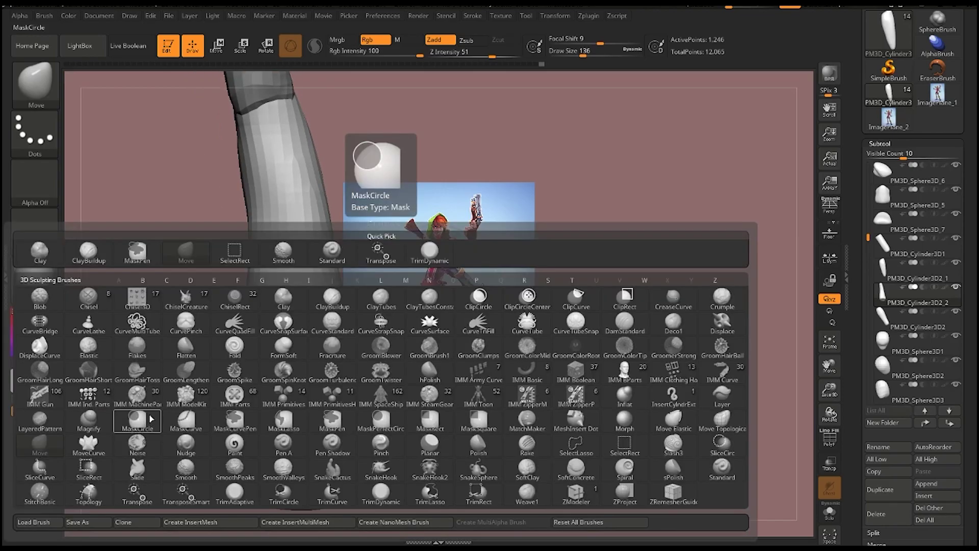
left_click(151, 418)
key("space")
key("ctrl")
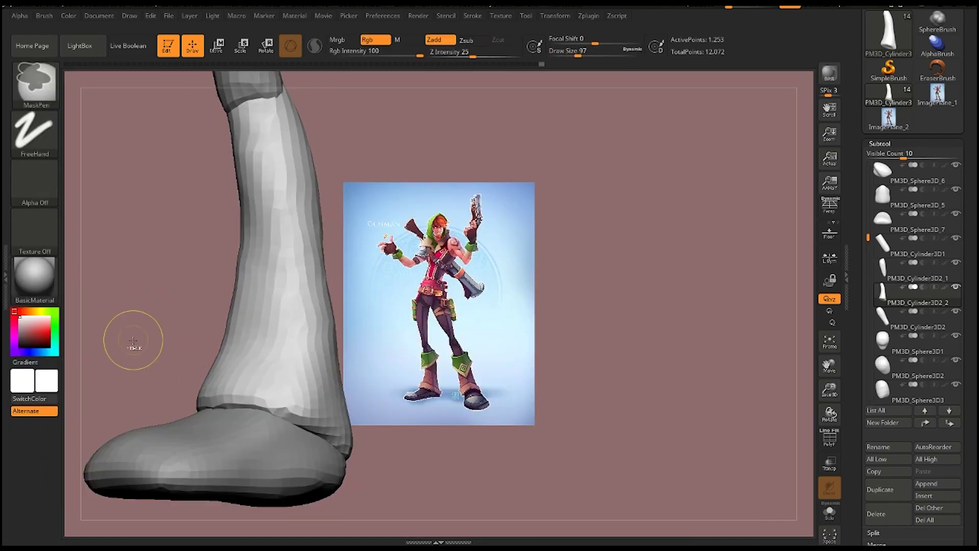
key("b")
key("t")
key("d")
key("space")
mouse_move(153, 388)
left_mouse_down()
mouse_move(109, 354)
mouse_move(146, 343)
left_mouse_up()
Step: Switch to DamStandard and select the foot block while orbiting around it
key("b")
key("d")
key("s")
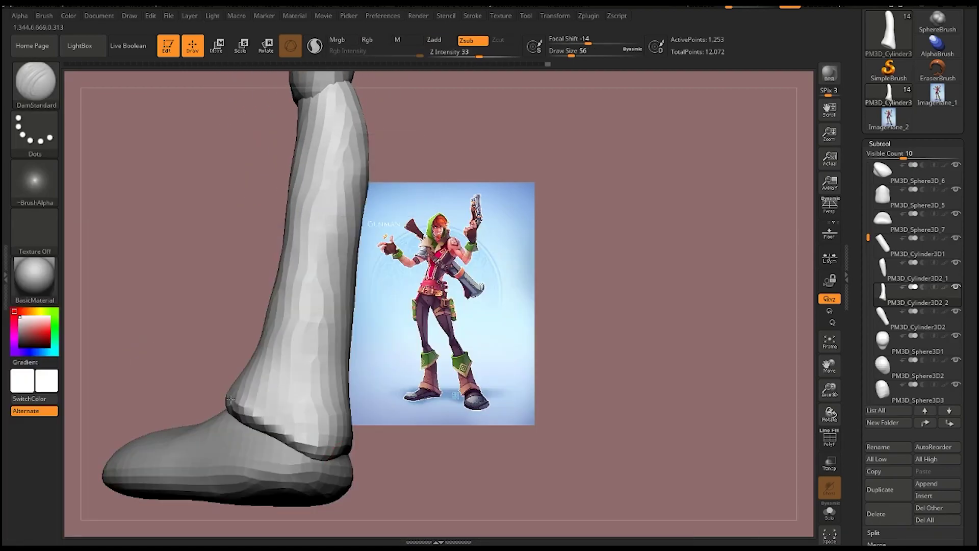
mouse_move(230, 399)
left_mouse_down()
mouse_move(120, 342)
mouse_move(164, 376)
mouse_move(156, 387)
mouse_move(199, 285)
mouse_move(258, 385)
left_mouse_up()
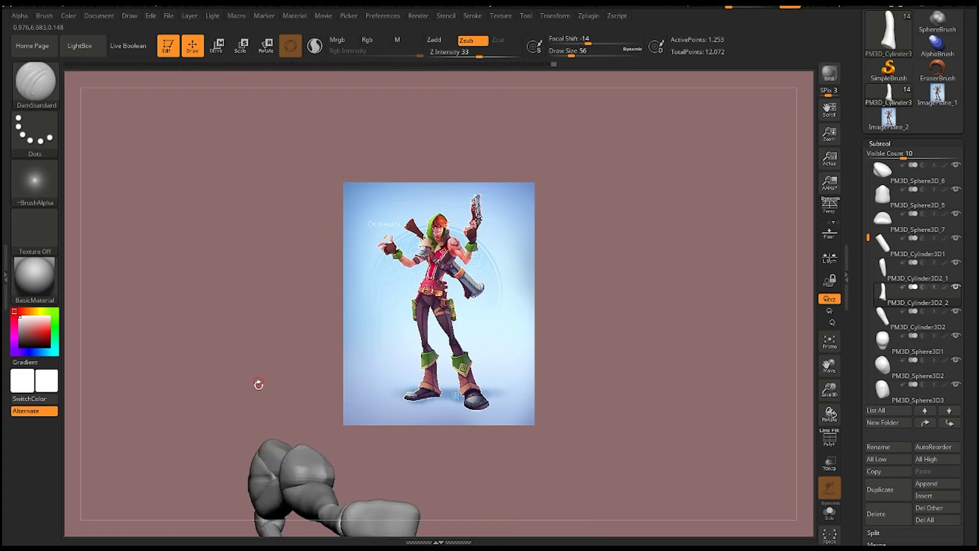
left_click_drag(251, 230, 286, 356)
left_click(306, 401, "alt")
left_click_drag(186, 356, 298, 414)
Step: Inspect the leg and foot, switching from a trim brush to the Move brush
key("b")
key("t")
key("d")
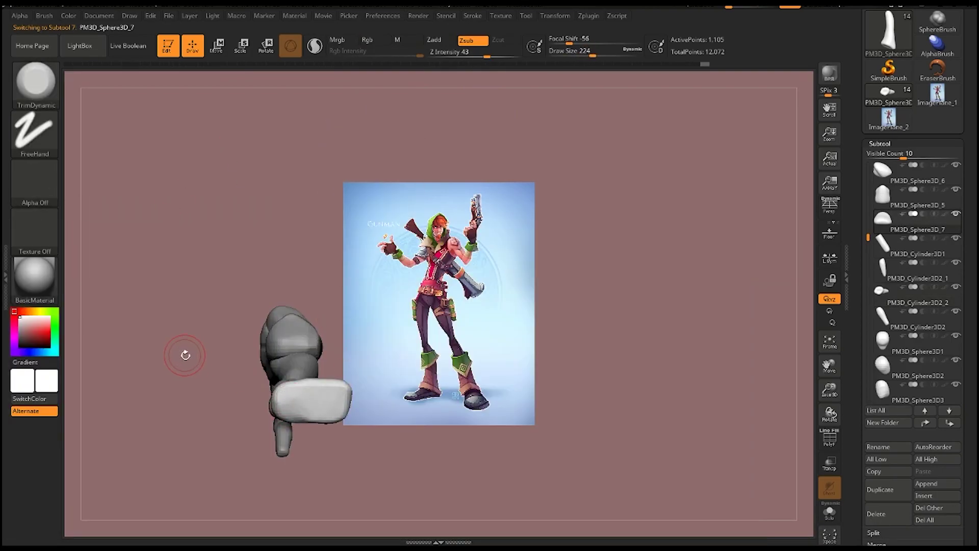
mouse_move(185, 356)
left_mouse_down()
mouse_move(160, 404)
mouse_move(160, 339)
left_mouse_up()
key("b")
key("m")
key("v")
key("space")
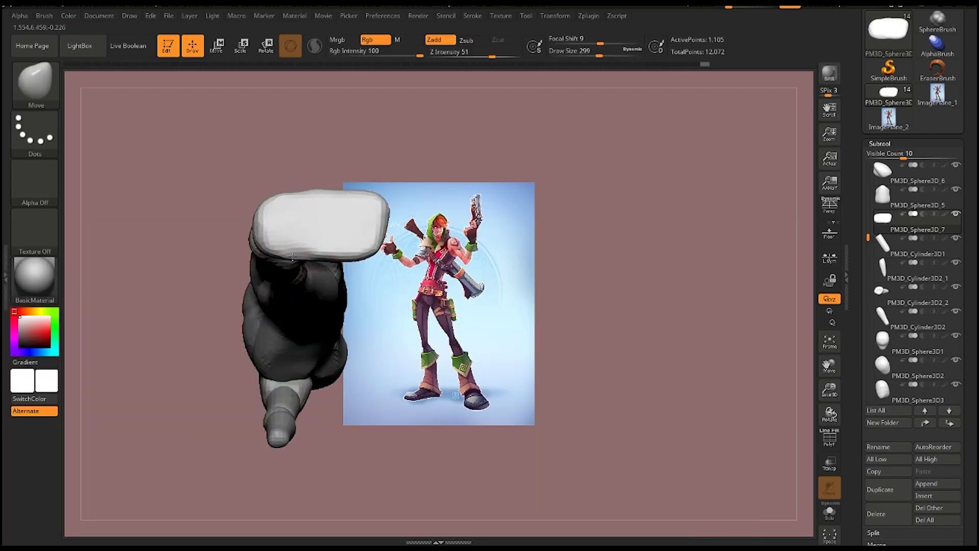
Step: Tumble the leg upright, select Cylinder3D2_2 and zoom out to the whole mannequin
mouse_move(317, 254)
left_mouse_down()
mouse_move(295, 204)
mouse_move(161, 222)
mouse_move(254, 218)
left_mouse_up()
left_click_drag(254, 259, 229, 354)
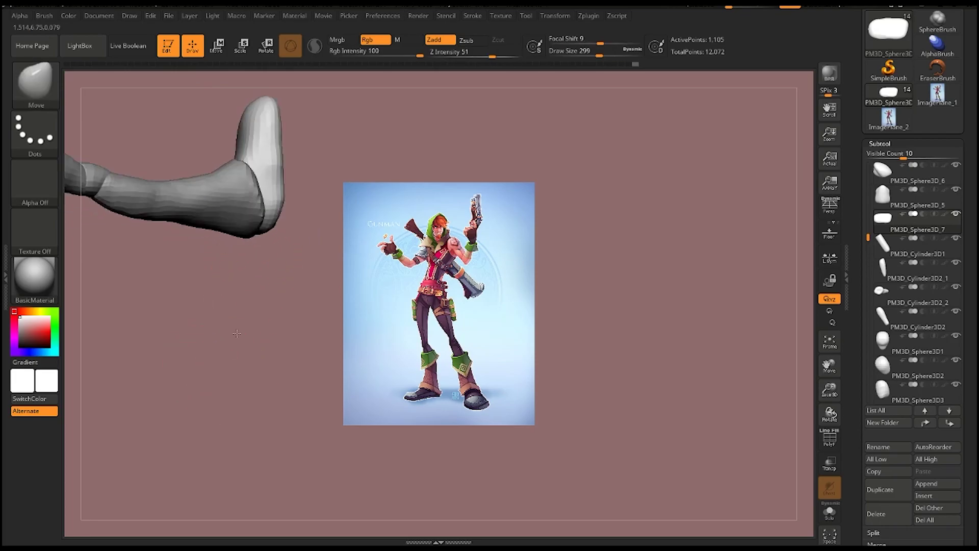
left_click(243, 173, "alt")
mouse_move(275, 189)
left_mouse_down()
mouse_move(137, 293)
mouse_move(199, 385)
mouse_move(149, 373)
mouse_move(213, 371)
left_mouse_up()
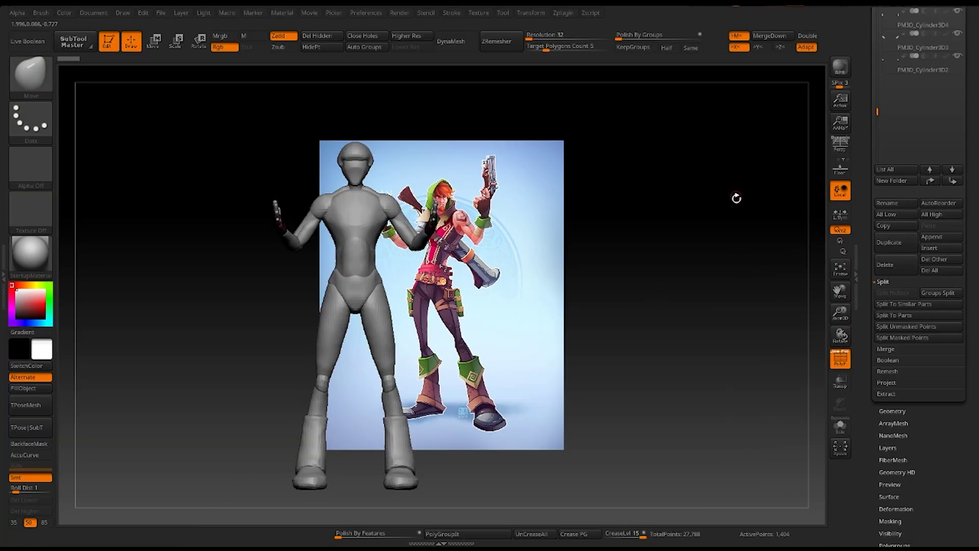
Step: Combine the visible subtools with MergeVisible and select the new Merged tool
left_click(886, 348)
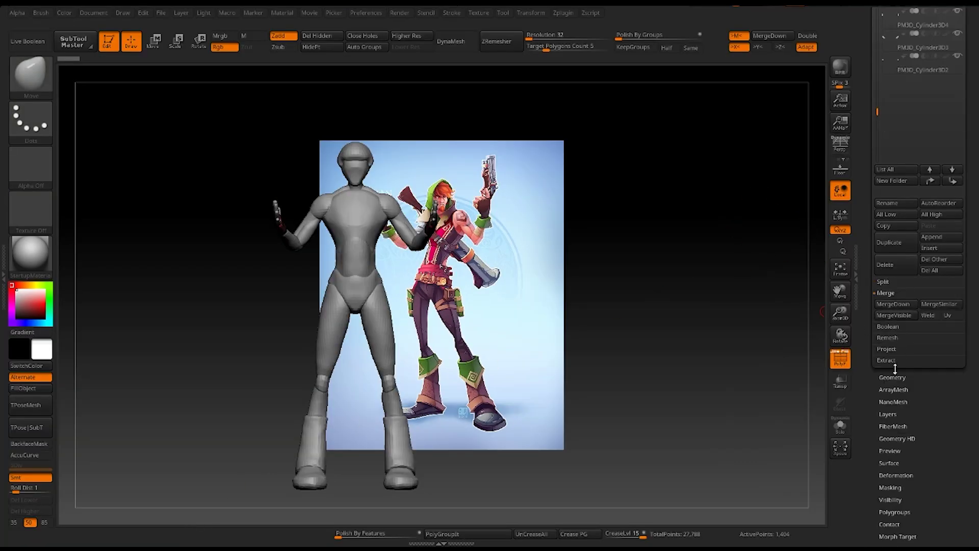
left_click(894, 316)
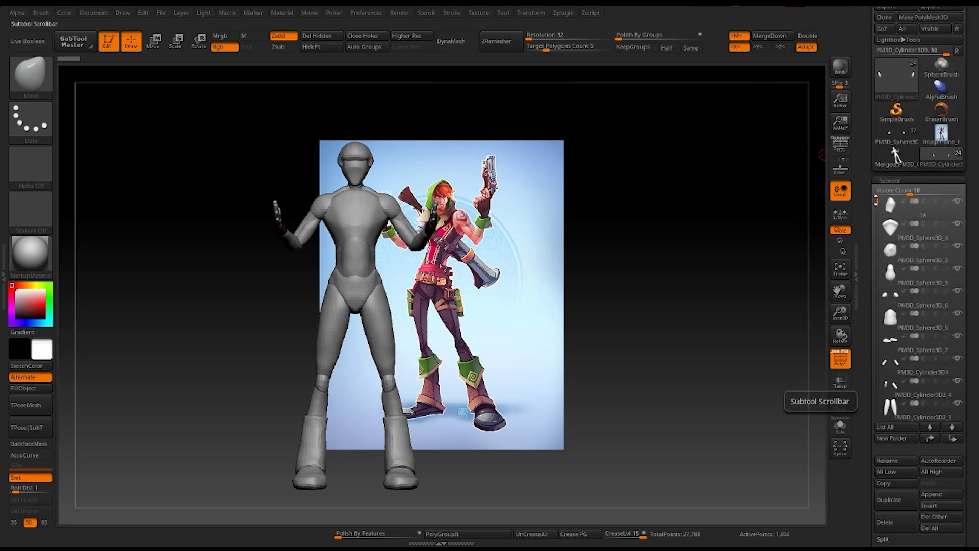
scroll(922, 99, "up", 1)
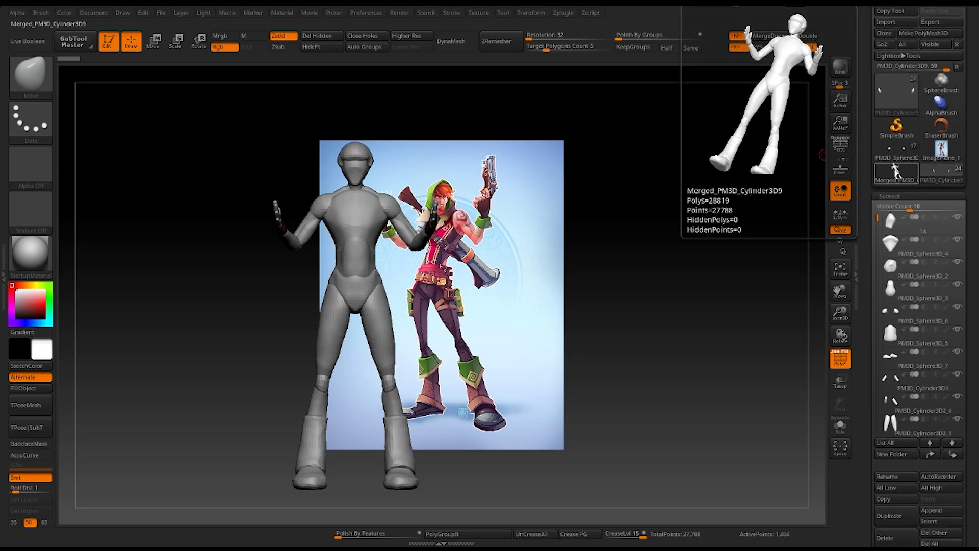
left_click(894, 173)
left_click_drag(161, 297, 160, 302, "shift")
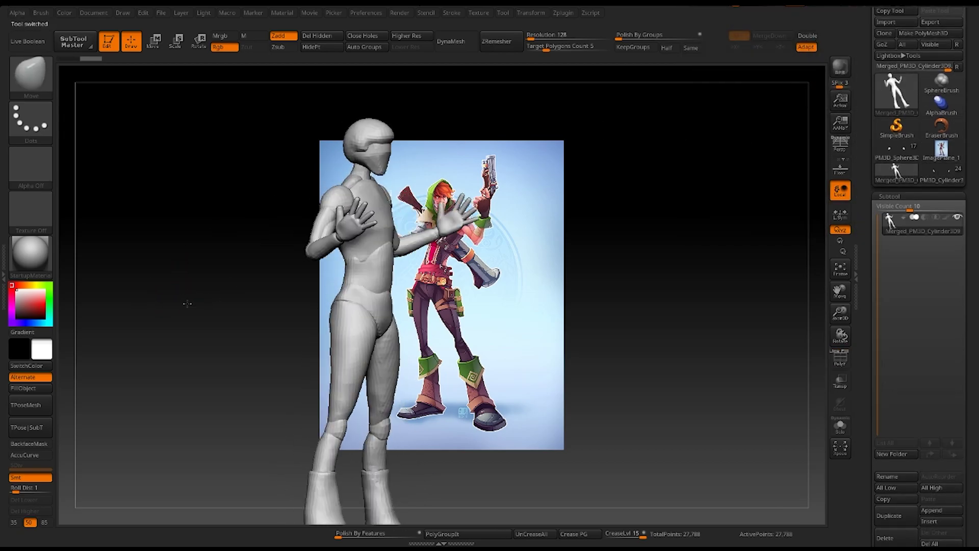
Step: Check polygroups with Polyframe, then reshape the back, hip and shoulder in side view
key("shift+f")
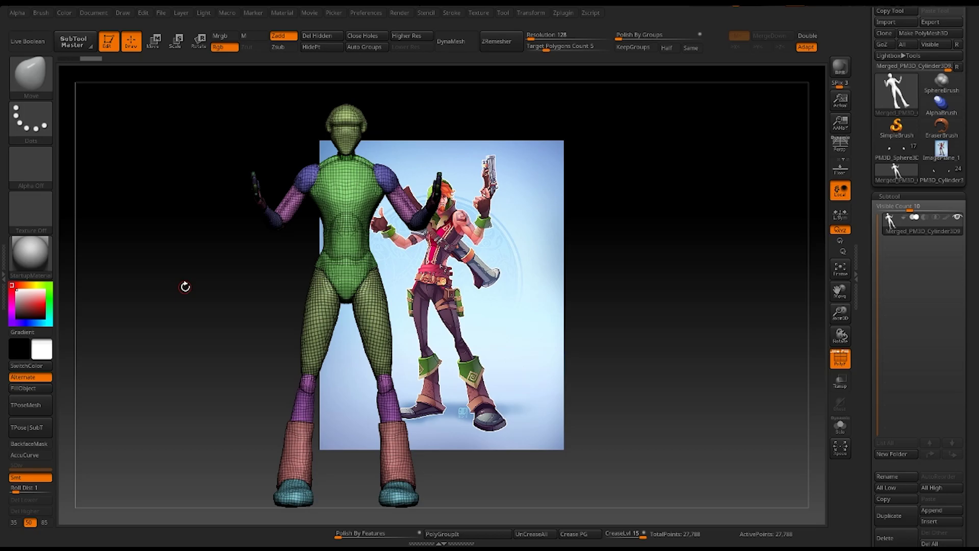
left_click_drag(237, 170, 201, 310)
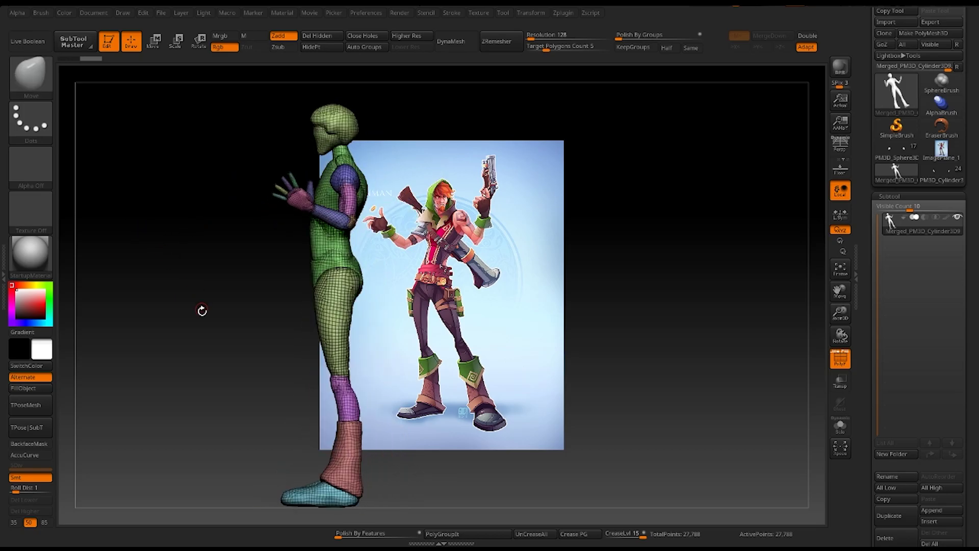
key("shift+f")
key("b")
key("space")
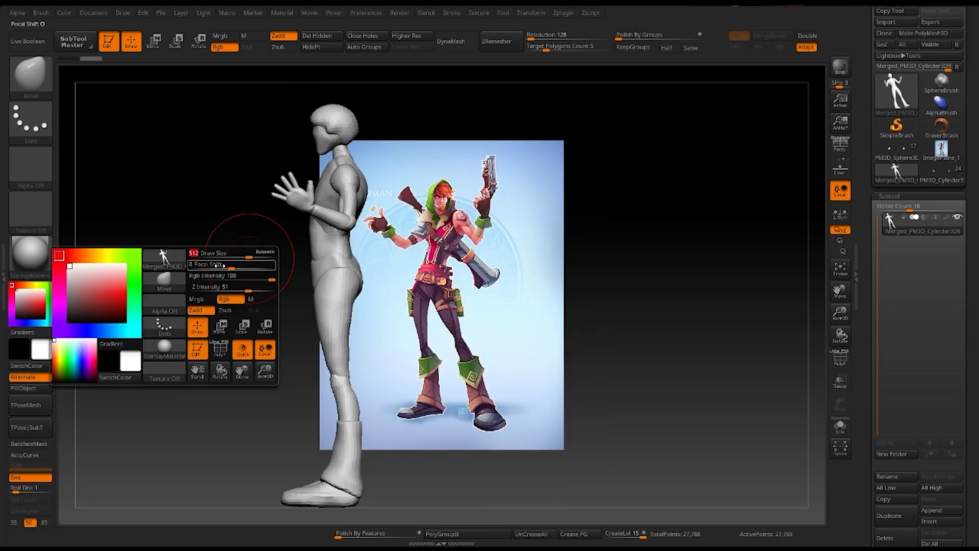
left_click_drag(357, 250, 345, 239)
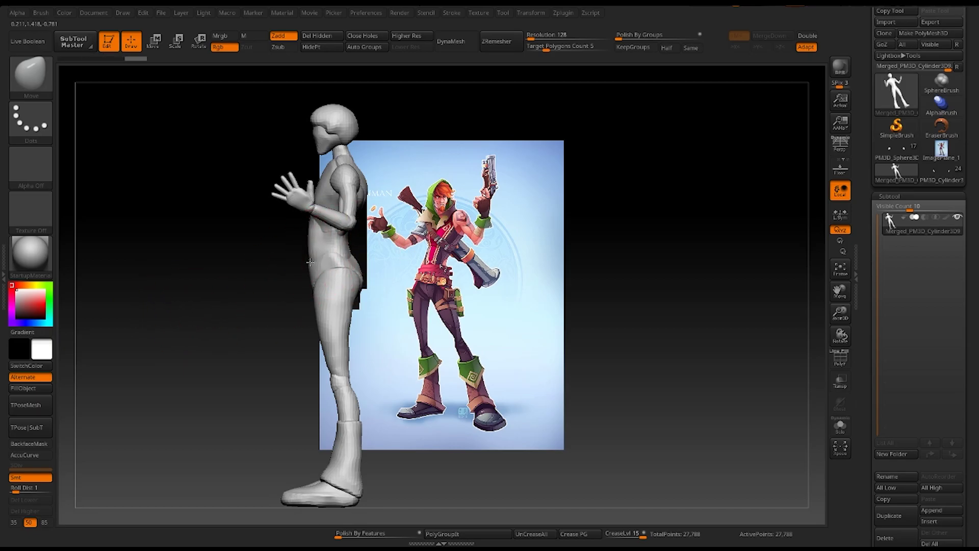
left_click_drag(306, 265, 324, 271)
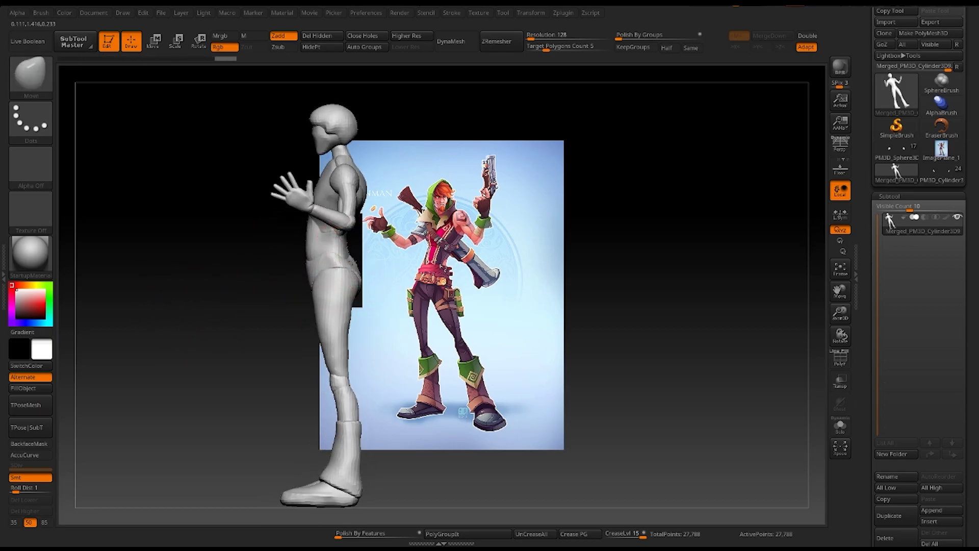
left_click_drag(351, 204, 360, 188)
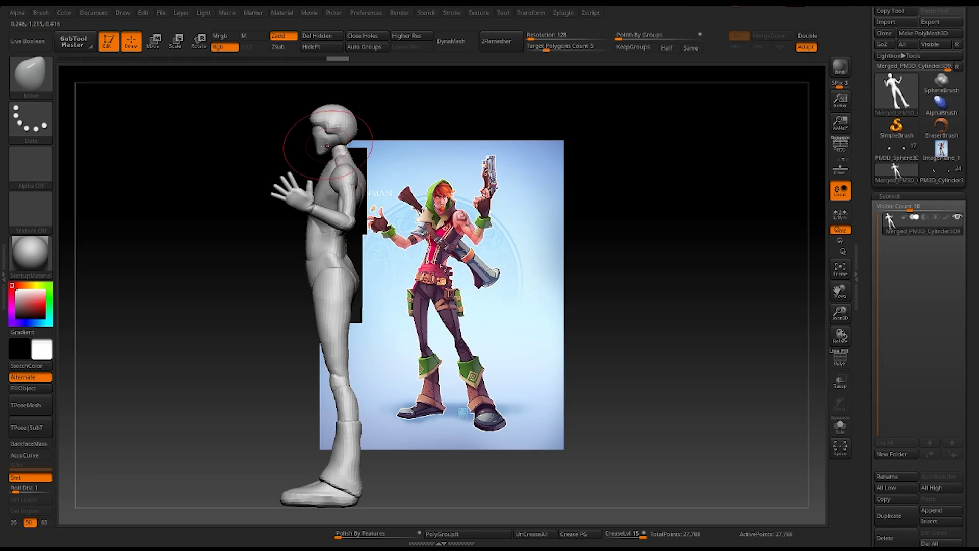
mouse_move(284, 196)
left_mouse_down("shift")
mouse_move(183, 335)
mouse_move(175, 284)
left_mouse_up("shift")
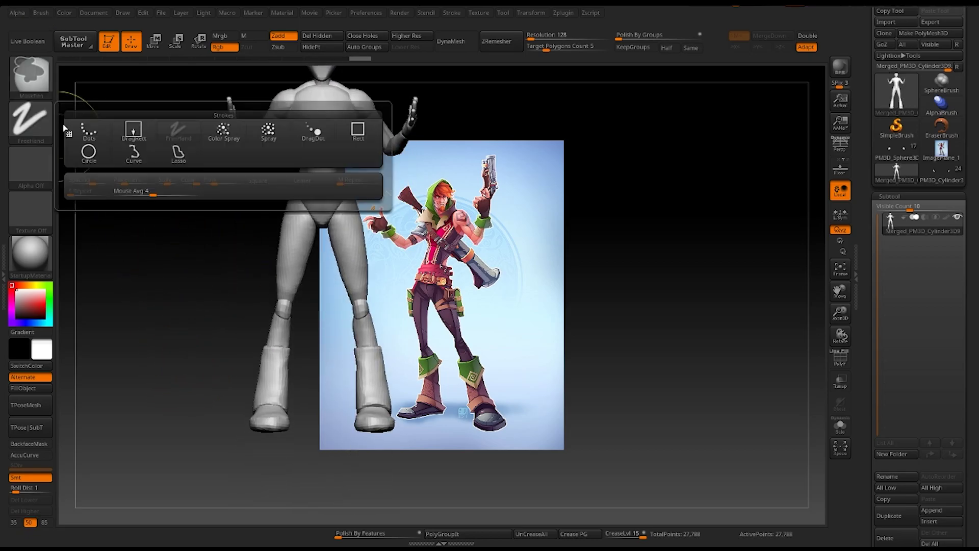
mouse_move(200, 248)
left_mouse_down("ctrl")
mouse_move(173, 365)
mouse_move(398, 143)
left_mouse_up("ctrl")
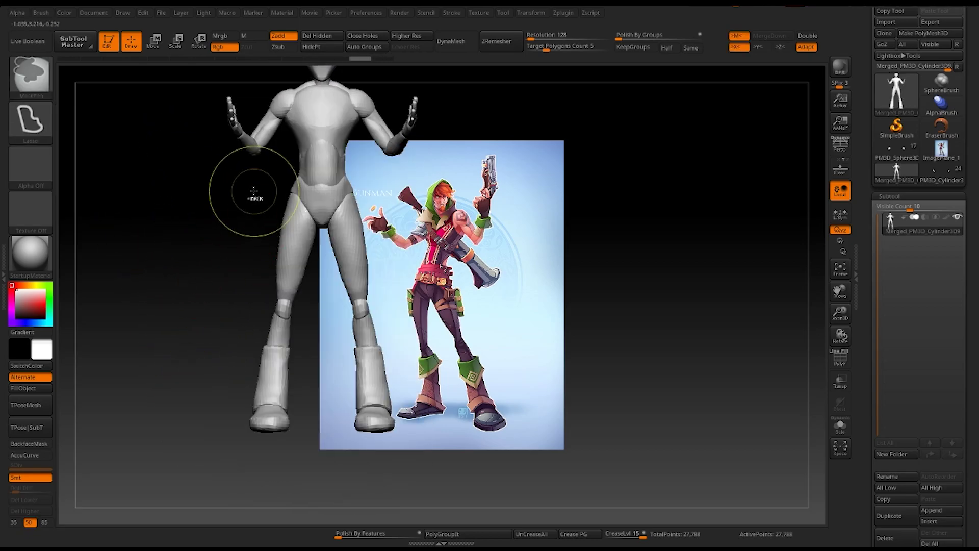
mouse_move(254, 192)
left_mouse_down("ctrl")
mouse_move(374, 177)
mouse_move(350, 230)
left_mouse_up("ctrl")
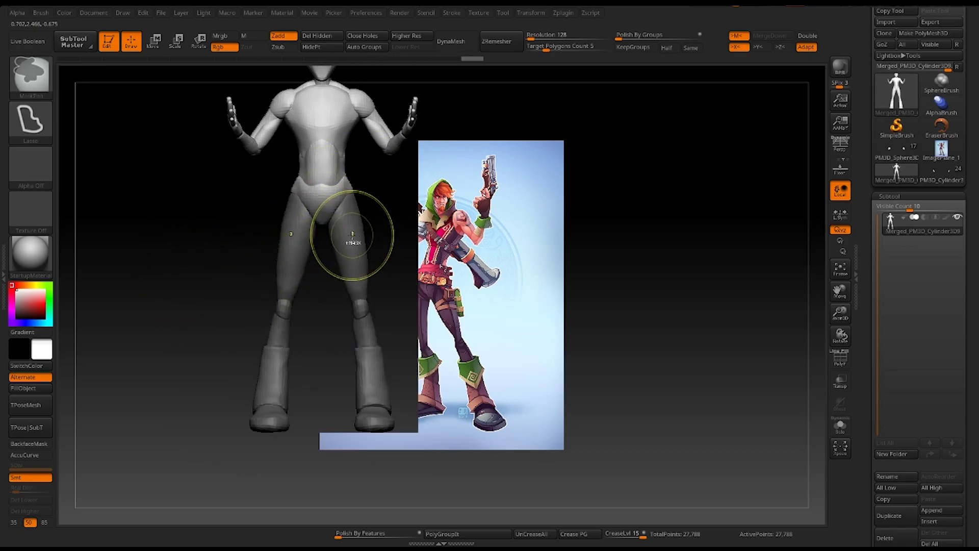
left_click(154, 251, "ctrl")
key("w")
left_click_drag(223, 213, 253, 242)
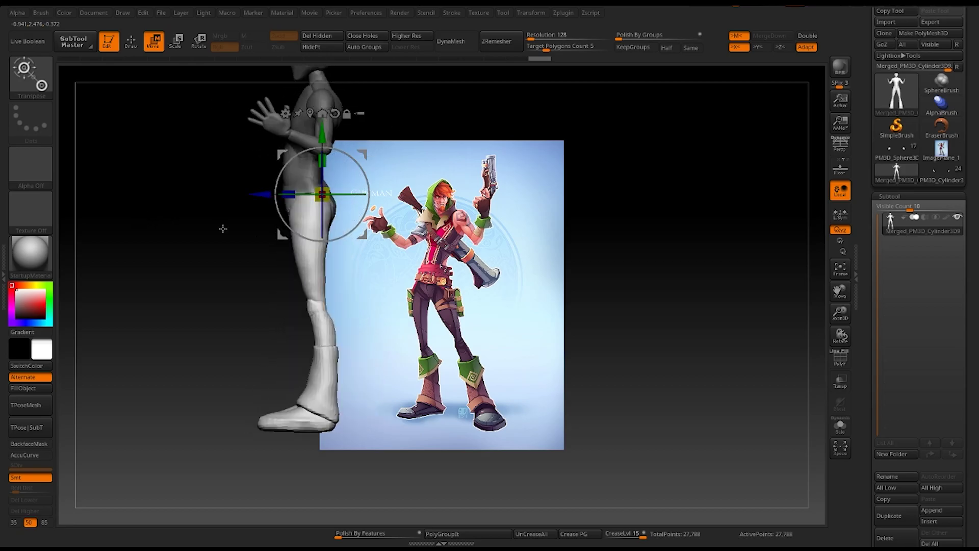
left_click_drag(310, 160, 326, 220)
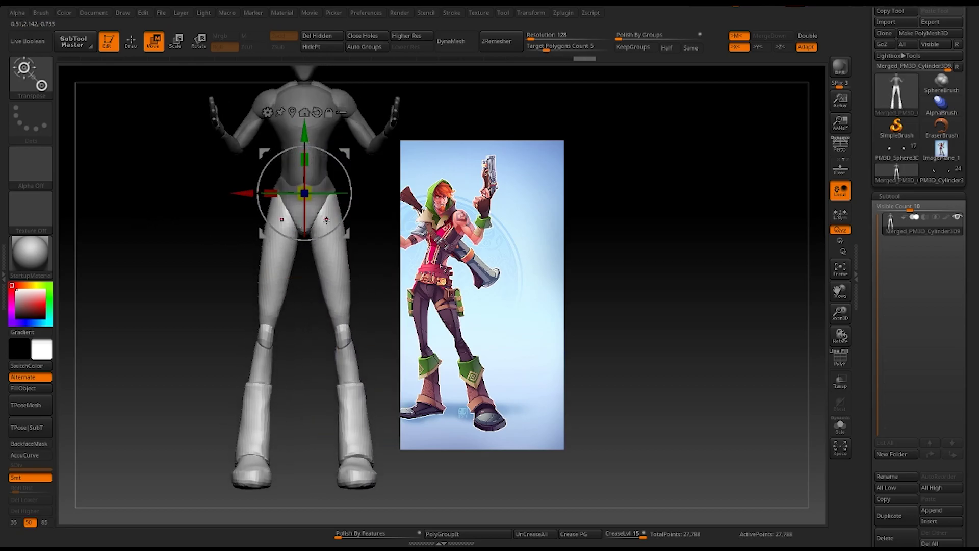
key("ctrl+z")
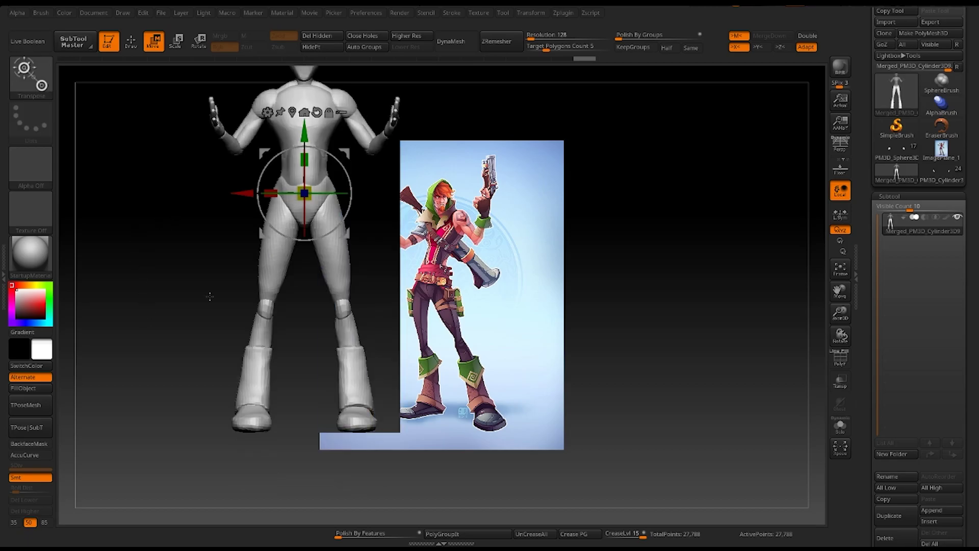
key("ctrl+z")
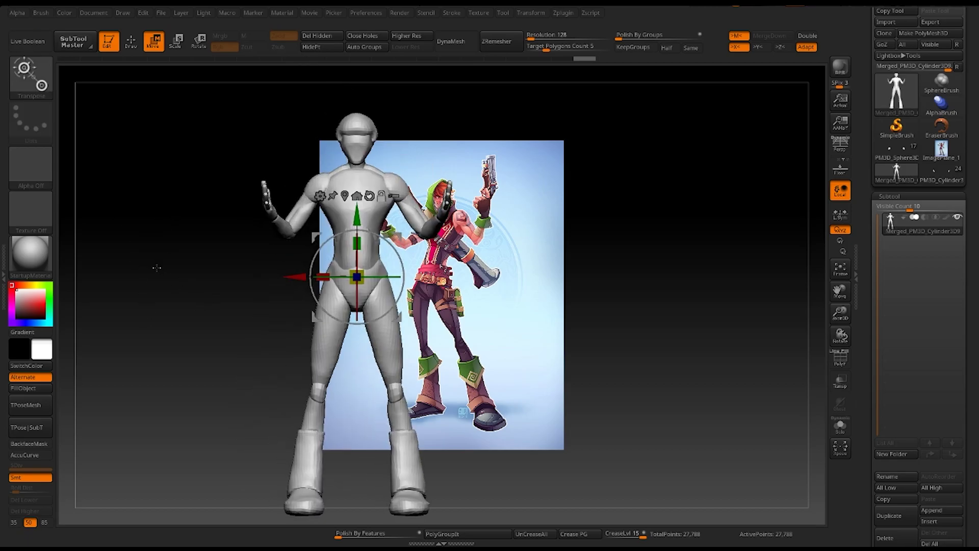
key("shift+f")
key("b")
key("m")
key("v")
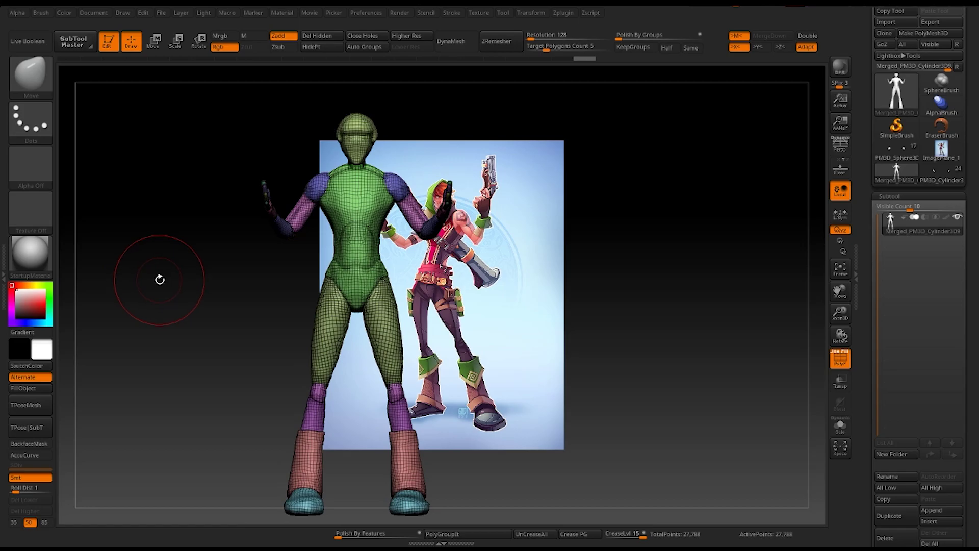
Step: Choose the Move Topological brush (B, M, T) and frame the mannequin's torso and arms
key("b")
key("m")
key("t")
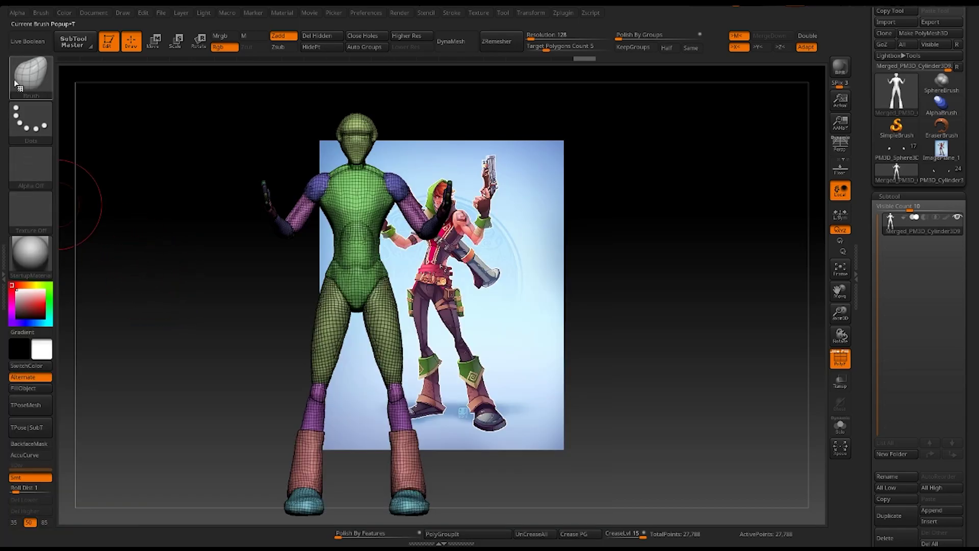
mouse_move(179, 264)
left_mouse_down()
mouse_move(179, 290)
mouse_move(268, 300)
mouse_move(221, 286)
left_mouse_up()
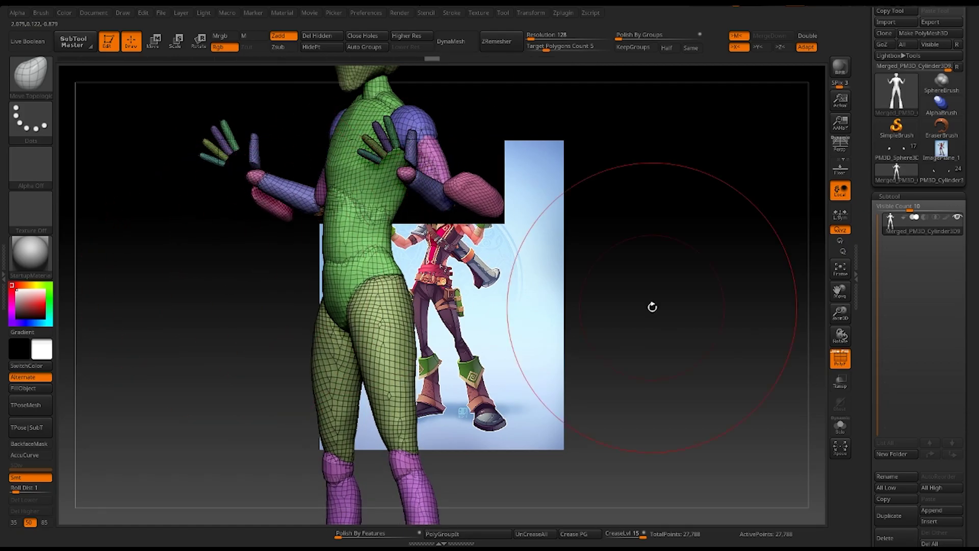
left_click_drag(131, 308, 157, 332, "shift")
key("space")
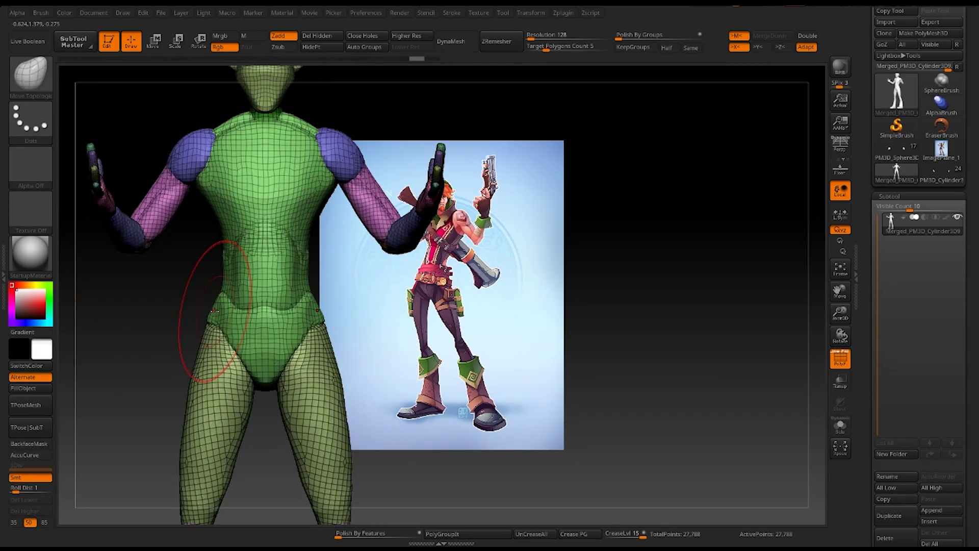
left_click_drag(153, 163, 164, 208)
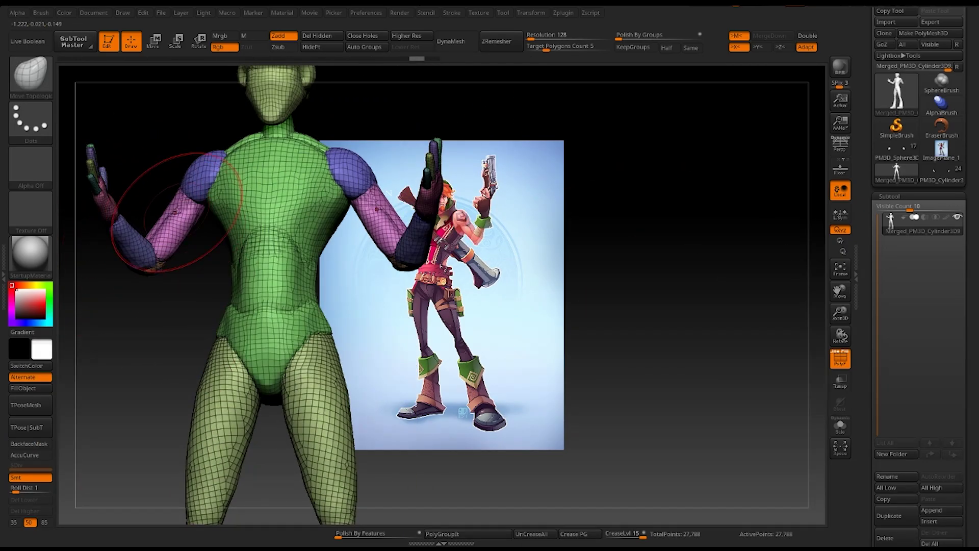